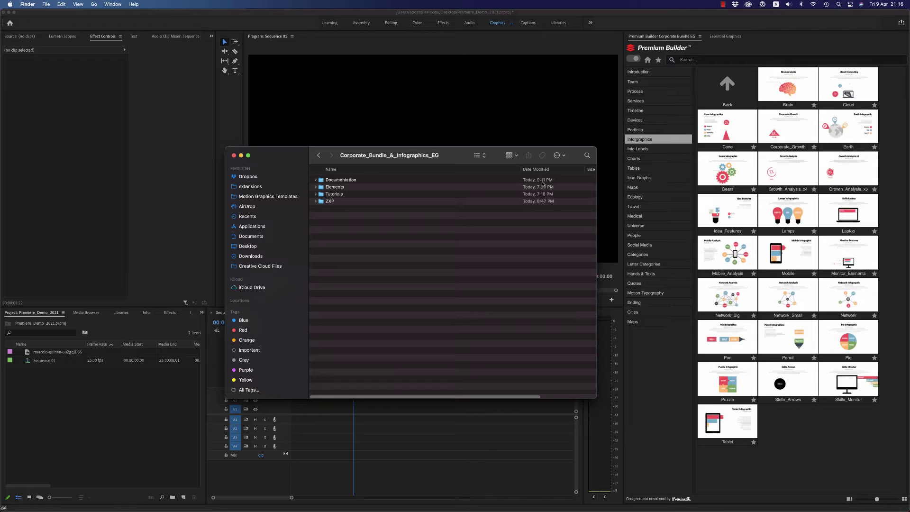
Expand the ZXP folder to locate PremiumBuilder_Corporate_Bundle_EG.zxp, and collapse the folder again
{"action": "left_click_drag", "start_coordinate": [452, 159], "coordinate": [453, 161]}
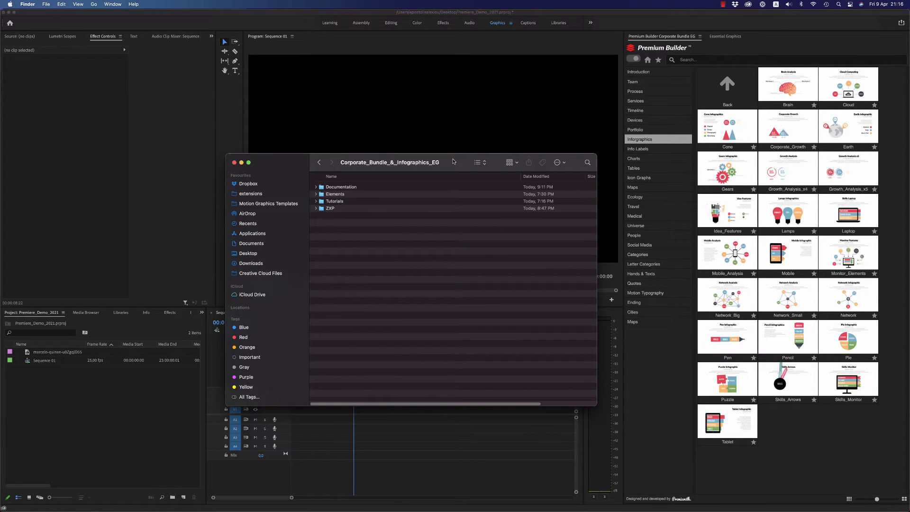
{"action": "left_click_drag", "start_coordinate": [454, 164], "coordinate": [459, 161]}
{"action": "left_click", "coordinate": [318, 208]}
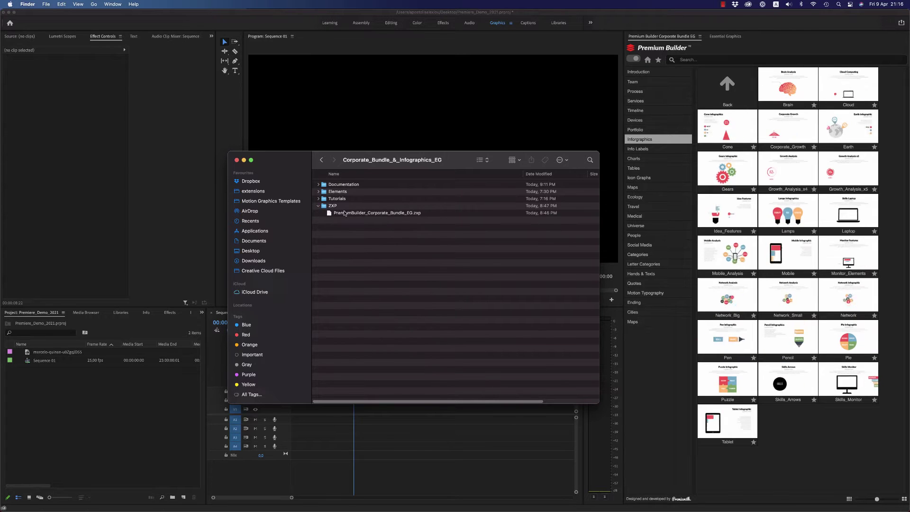
{"action": "left_click", "coordinate": [379, 214]}
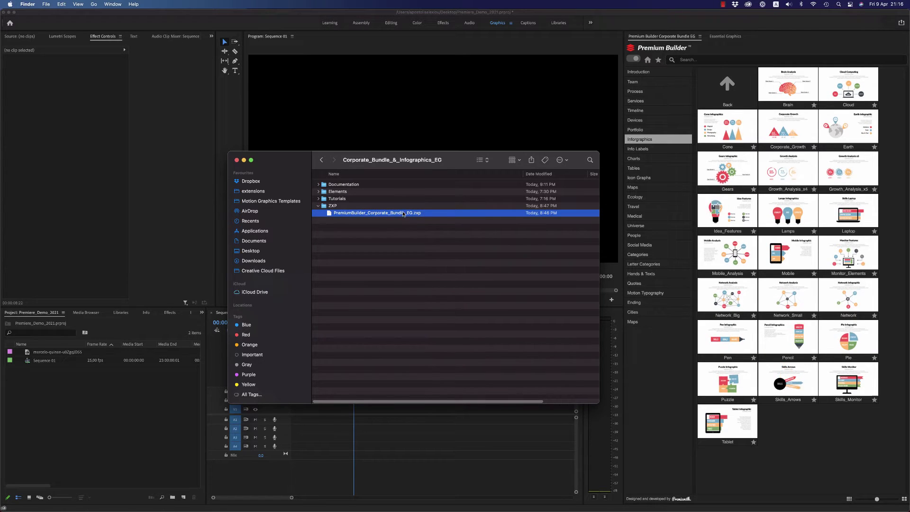
{"action": "left_click", "coordinate": [318, 207]}
{"action": "left_click", "coordinate": [319, 207]}
{"action": "left_click", "coordinate": [319, 206]}
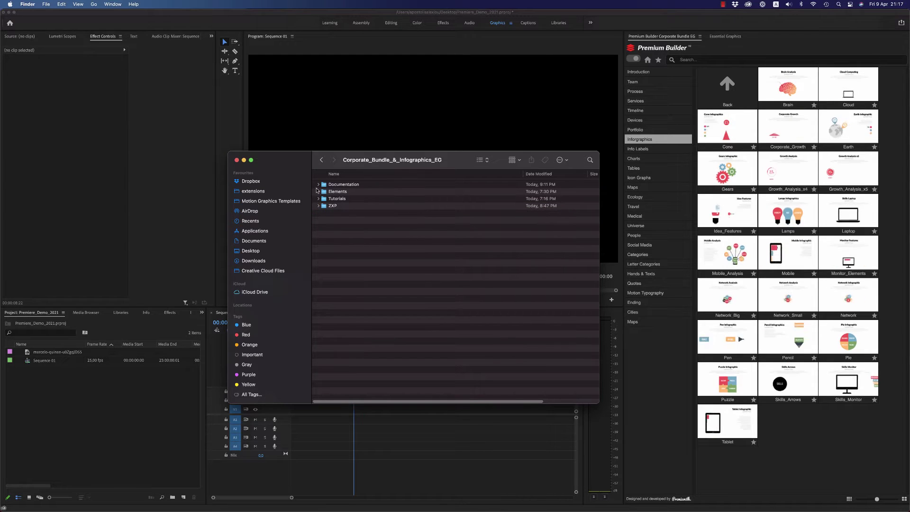
Open the PremiumBuilder_Installation document from the Documentation folder and highlight the aescripts.com ZXP installer link
{"action": "left_click", "coordinate": [318, 184]}
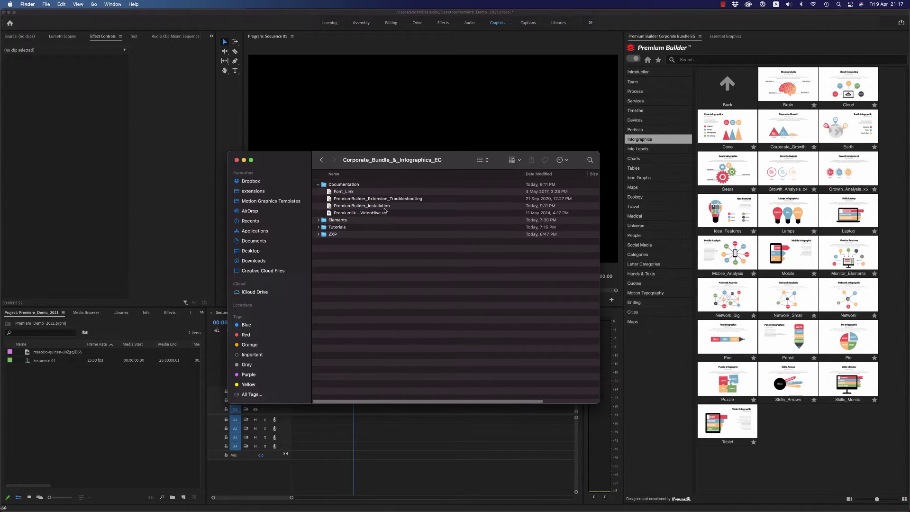
{"action": "double_click", "coordinate": [371, 205]}
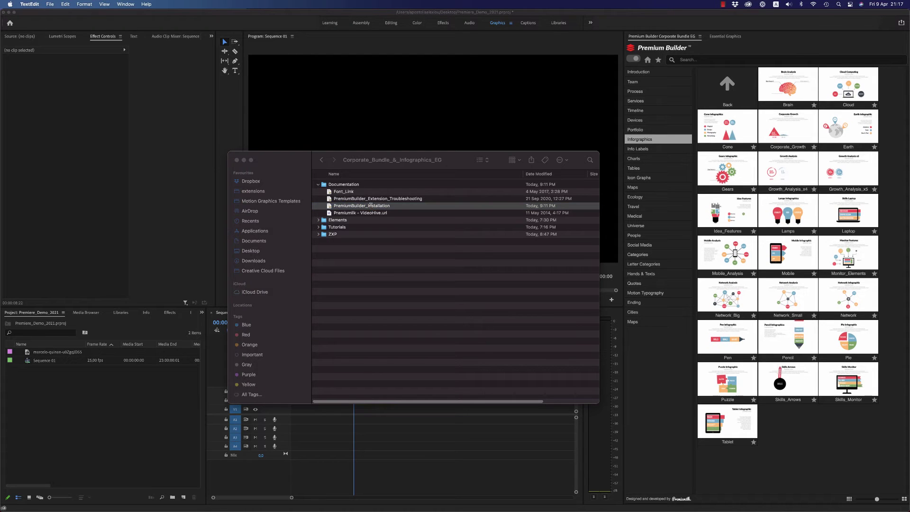
{"action": "left_click_drag", "start_coordinate": [348, 53], "coordinate": [409, 100]}
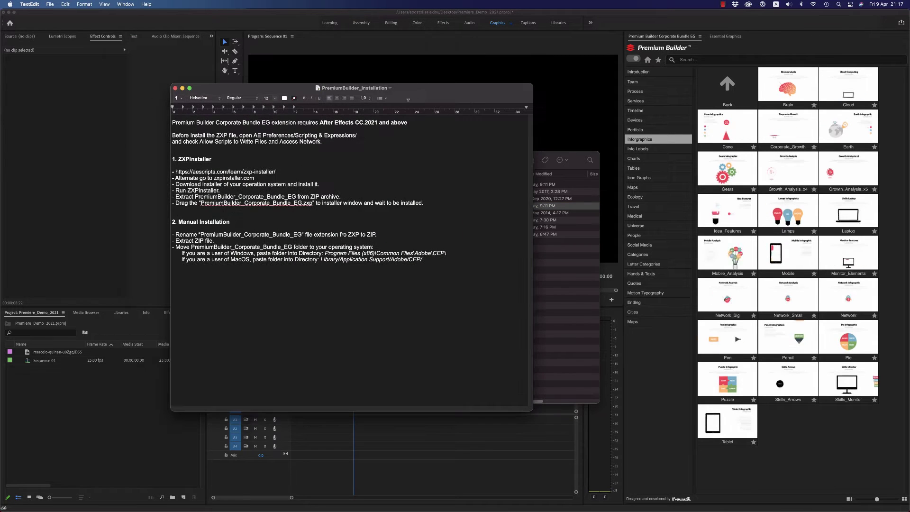
{"action": "left_click_drag", "start_coordinate": [277, 172], "coordinate": [194, 172]}
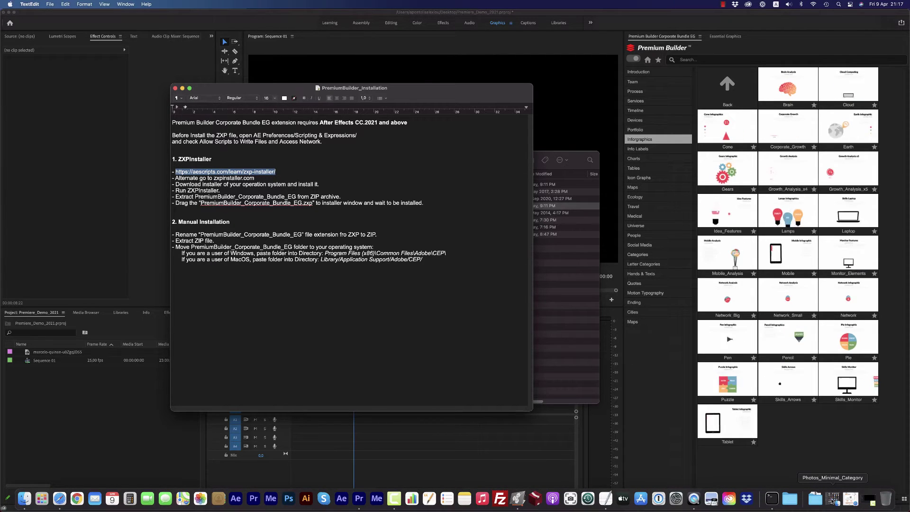
View the ZXP Installer download page in Safari, minimize it, and highlight the alternate zxpinstaller.com address in the installation document
{"action": "left_click", "coordinate": [850, 500]}
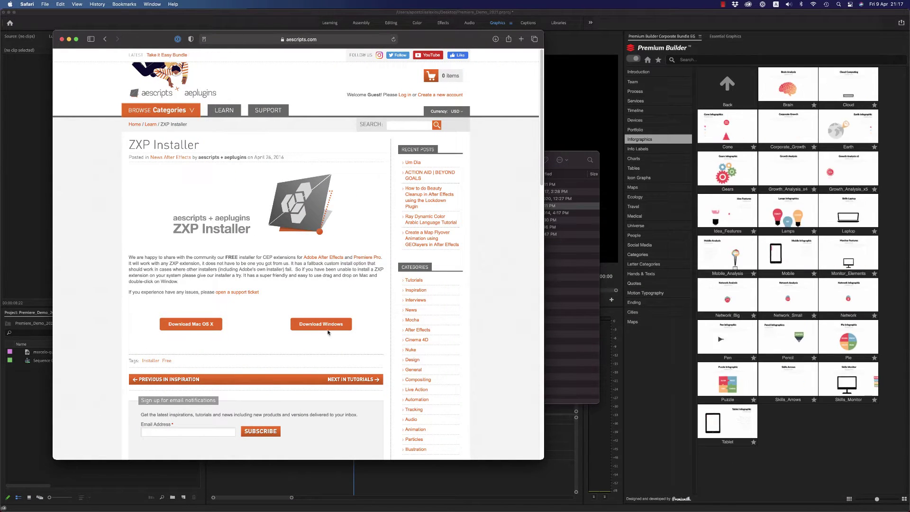
{"action": "left_click", "coordinate": [69, 39]}
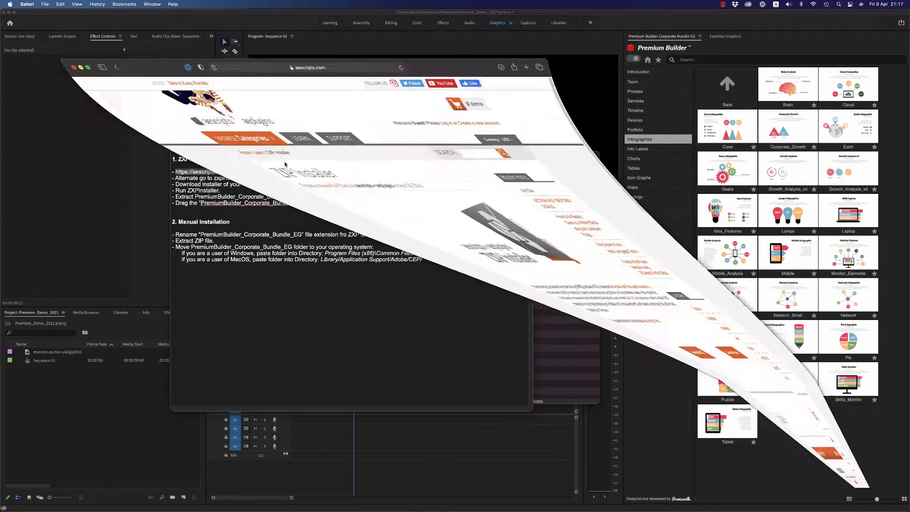
{"action": "left_click_drag", "start_coordinate": [286, 91], "coordinate": [260, 87]}
{"action": "left_click", "coordinate": [230, 173]}
{"action": "left_click_drag", "start_coordinate": [228, 174], "coordinate": [187, 174]}
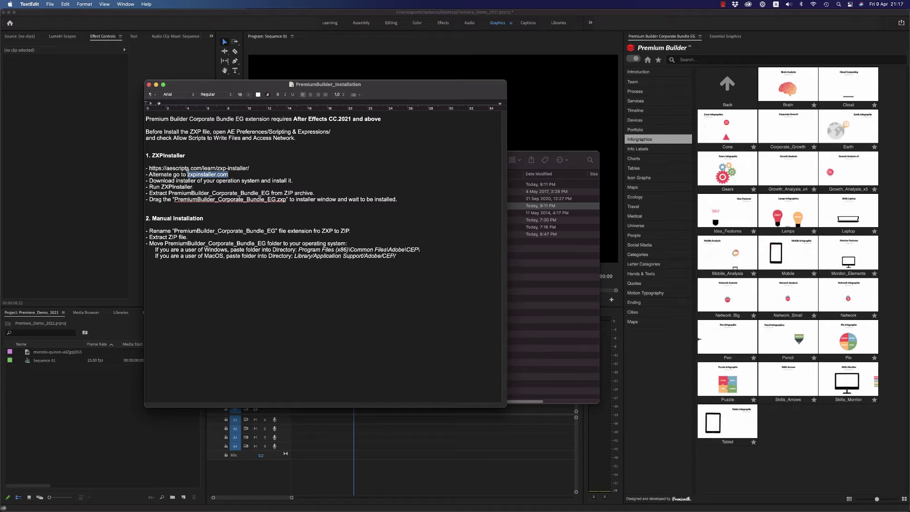
{"action": "left_click_drag", "start_coordinate": [403, 86], "coordinate": [363, 90]}
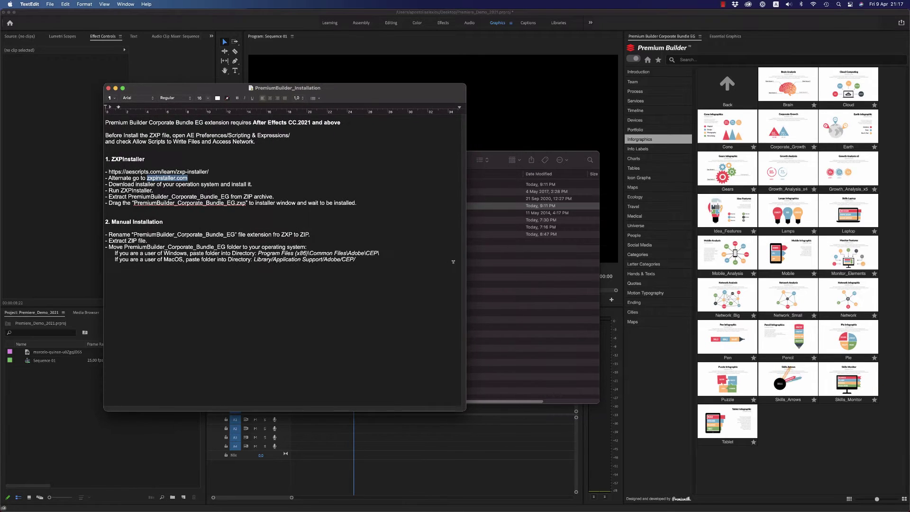
Launch ZXP Installer and place its empty drop window over the installation document
{"action": "left_click", "coordinate": [485, 282]}
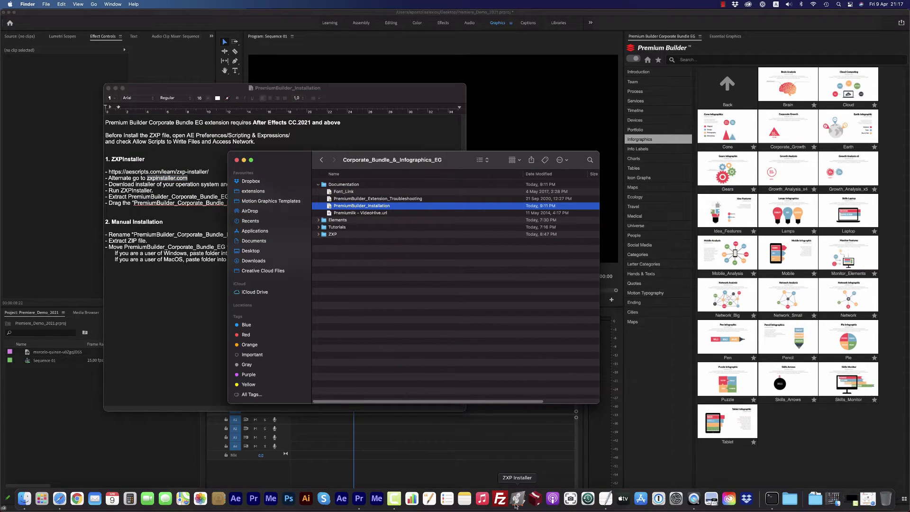
{"action": "left_click", "coordinate": [518, 498]}
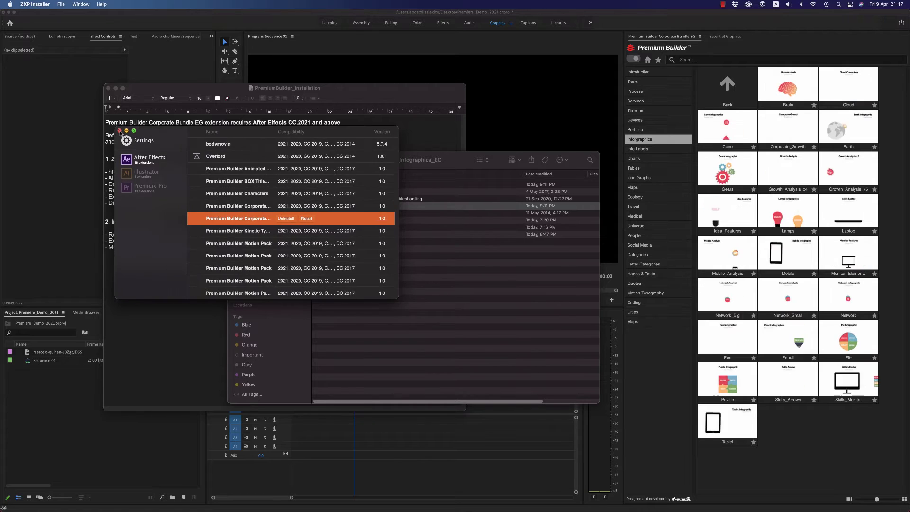
{"action": "left_click", "coordinate": [320, 274]}
{"action": "mouse_move", "coordinate": [487, 509]}
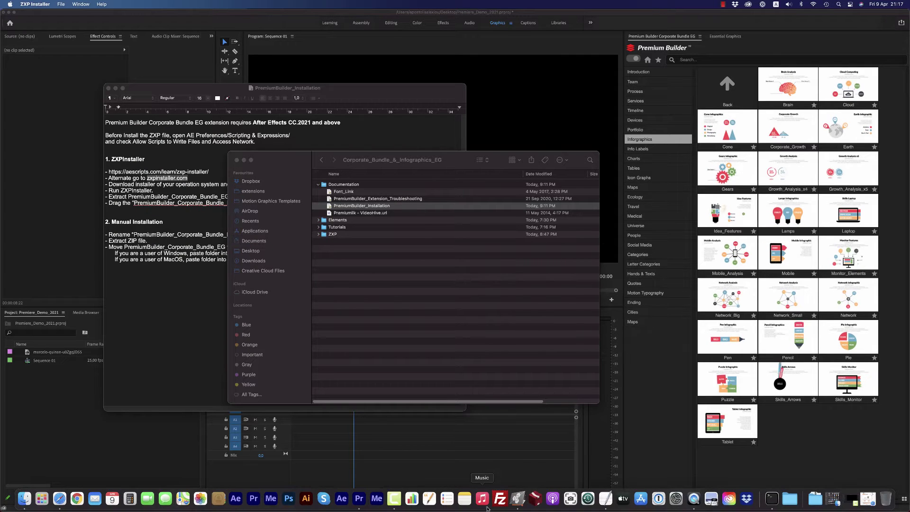
{"action": "left_click", "coordinate": [518, 498]}
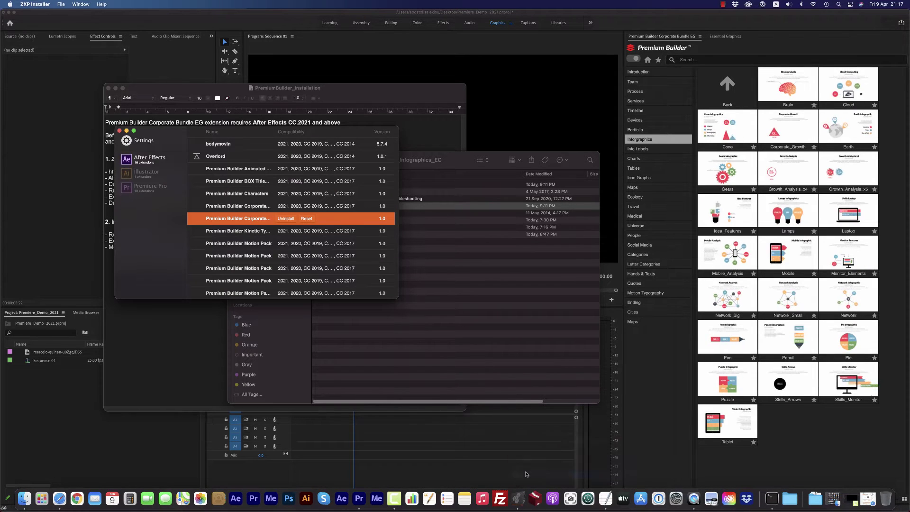
{"action": "left_click", "coordinate": [518, 498]}
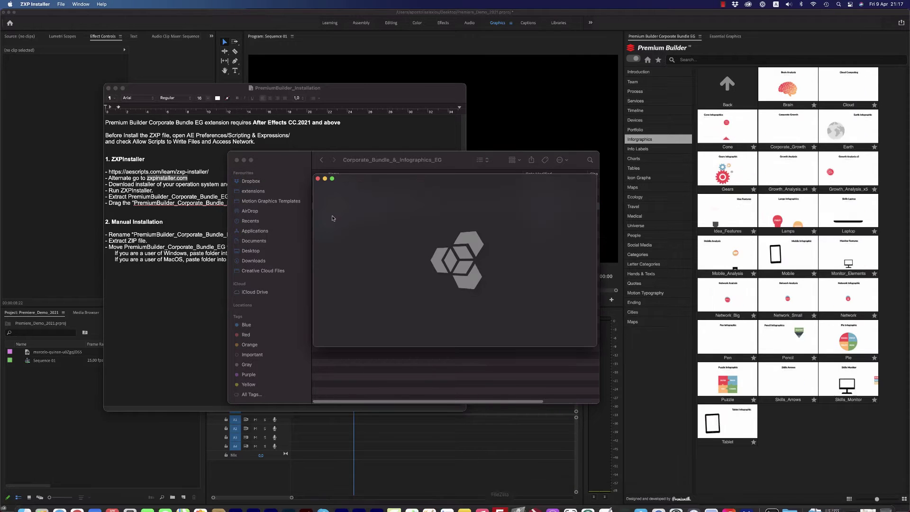
{"action": "left_click_drag", "start_coordinate": [420, 180], "coordinate": [222, 164]}
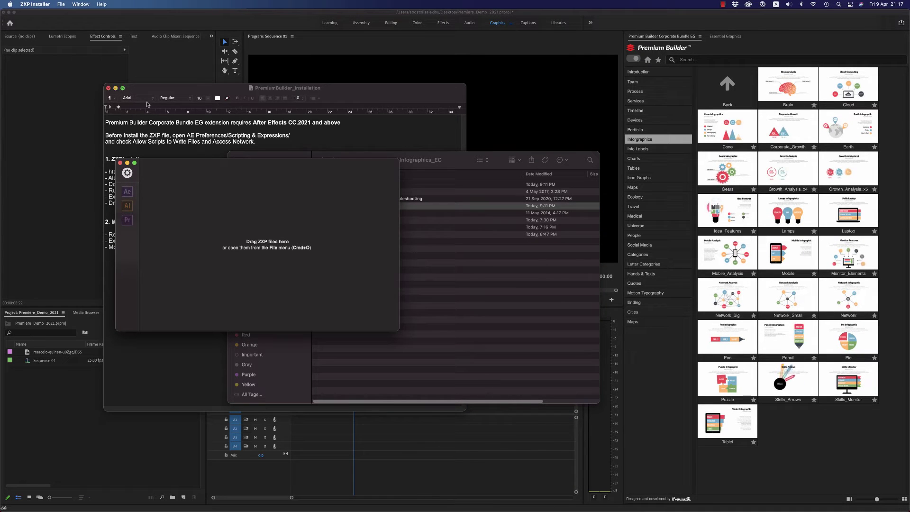
Load PremiumBuilder_Corporate_Bundle_EG.zxp from the ZXP folder into ZXP Installer
{"action": "left_click_drag", "start_coordinate": [459, 168], "coordinate": [603, 171]}
{"action": "left_click", "coordinate": [462, 237]}
{"action": "left_click_drag", "start_coordinate": [501, 245], "coordinate": [278, 231]}
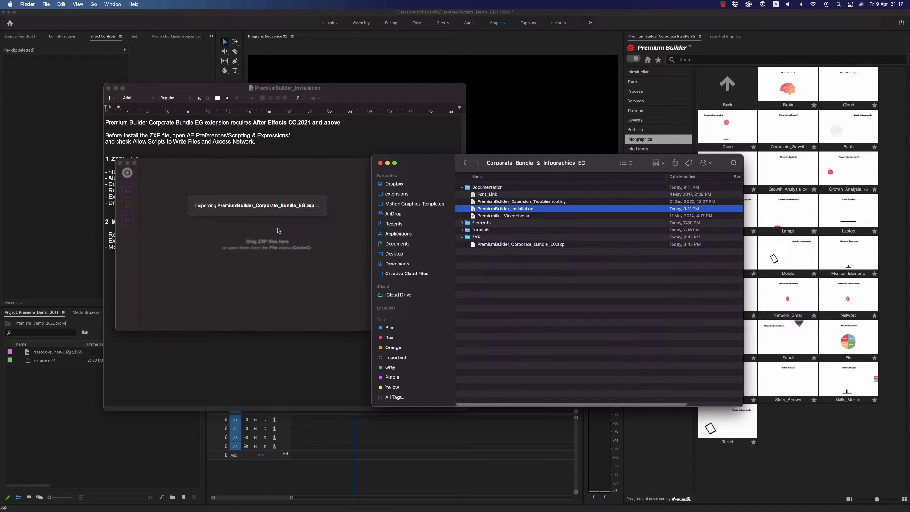
Highlight the Manual Installation instructions in the installation document and close the document
{"action": "left_click_drag", "start_coordinate": [420, 167], "coordinate": [365, 233]}
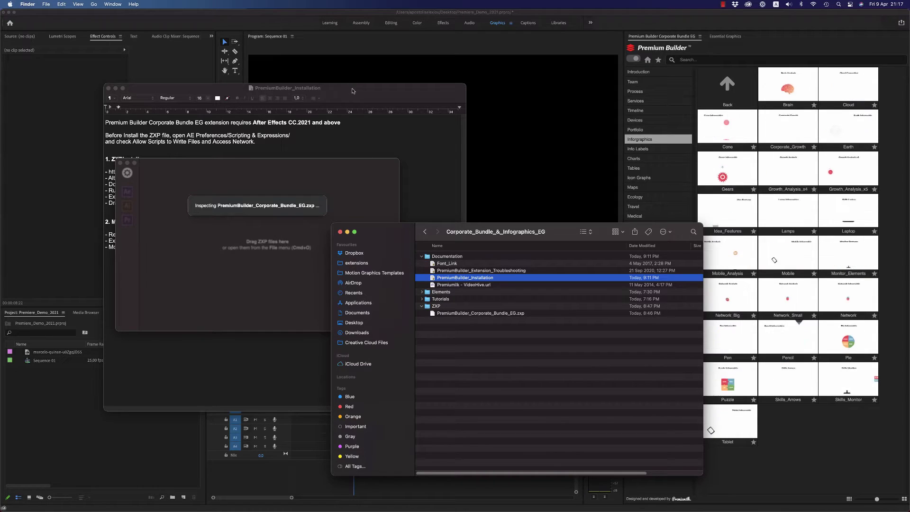
{"action": "key", "text": "cmd+o"}
{"action": "left_click_drag", "start_coordinate": [108, 219], "coordinate": [356, 260]}
{"action": "key", "text": "Right"}
{"action": "left_click_drag", "start_coordinate": [218, 92], "coordinate": [508, 70]}
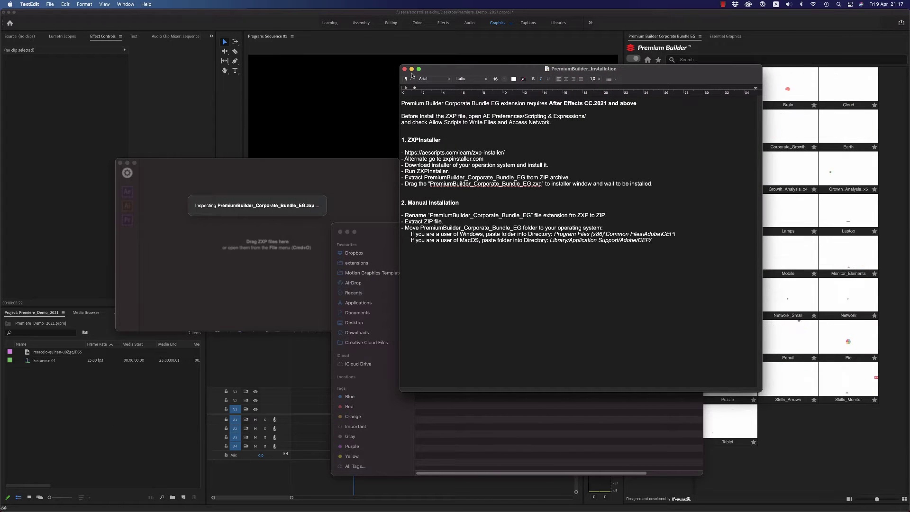
{"action": "key", "text": "cmd+w"}
Install Premium Builder Corporate Bundle EG, authorizing it with the account password, and close ZXP Installer
{"action": "left_click", "coordinate": [320, 164]}
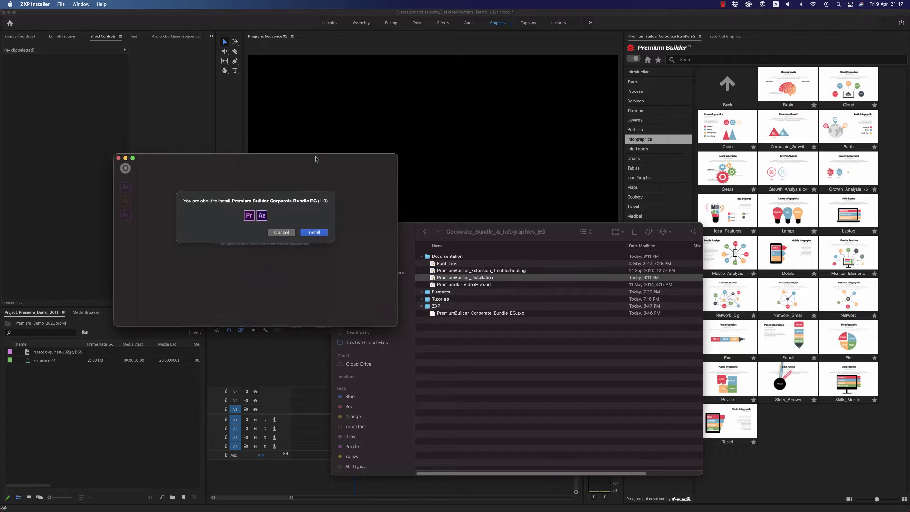
{"action": "left_click", "coordinate": [315, 236]}
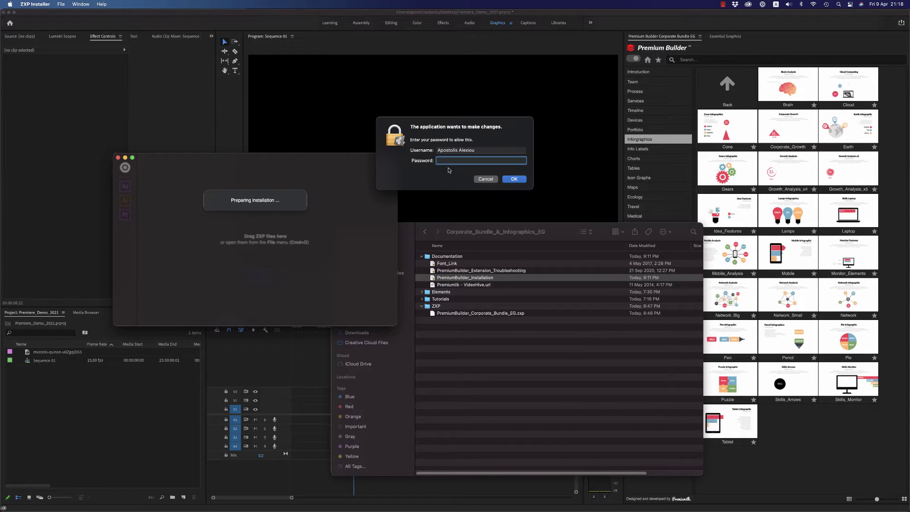
{"action": "type", "text": "•••••"}
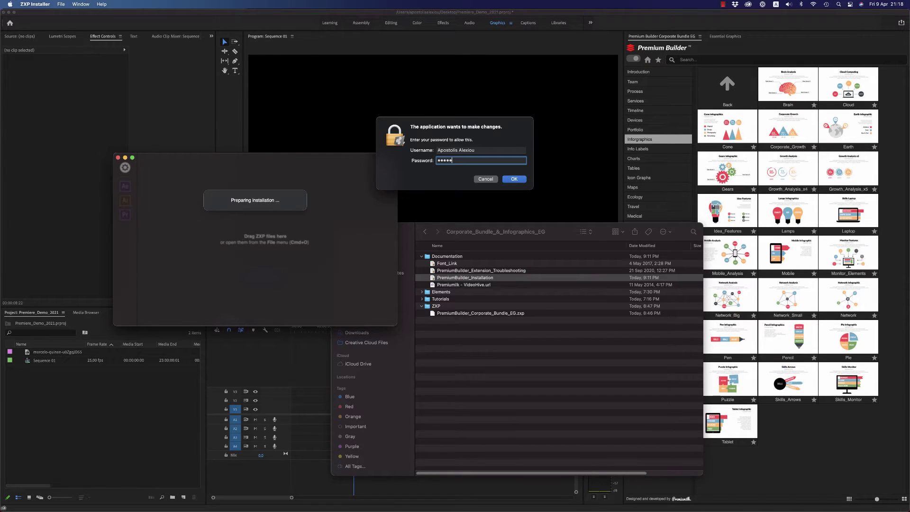
{"action": "type", "text": "••••"}
{"action": "key", "text": "Return"}
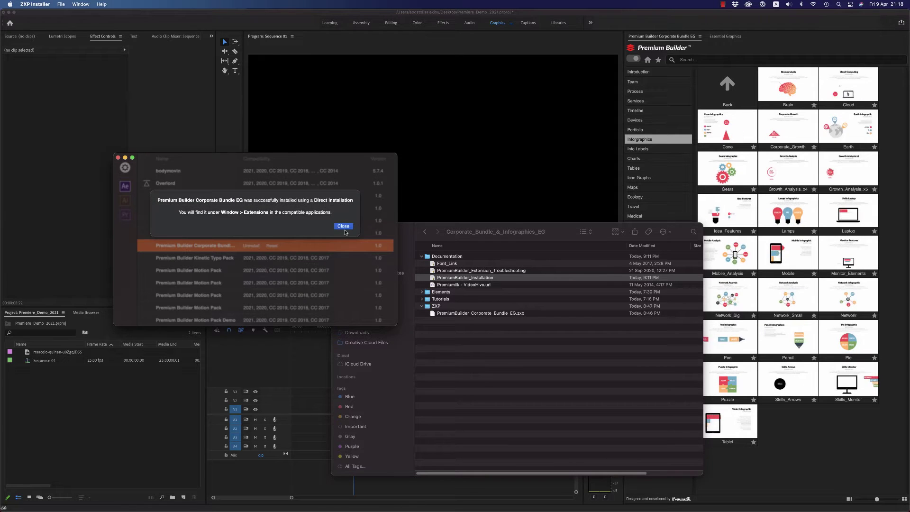
{"action": "left_click", "coordinate": [344, 226]}
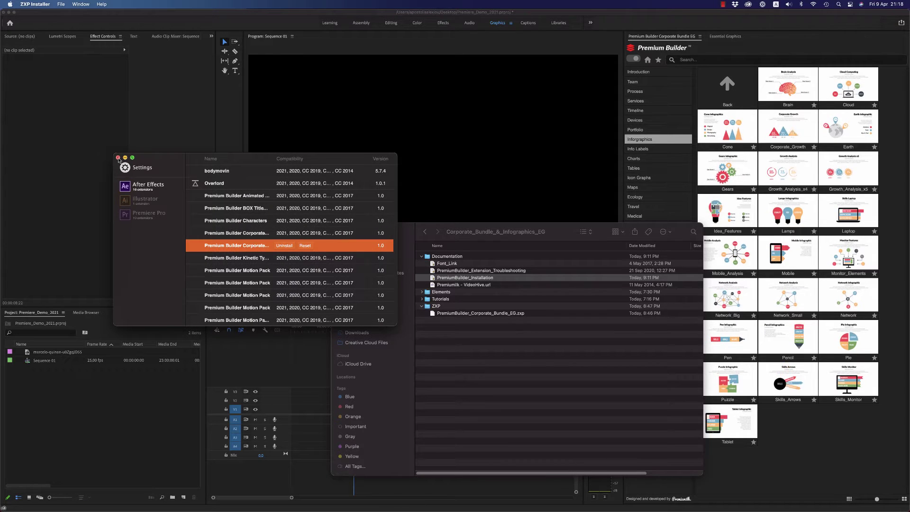
{"action": "left_click", "coordinate": [118, 158]}
Collapse the Documentation and ZXP folders and minimize the Corporate_Bundle_&_Infographics_EG Finder window
{"action": "left_click_drag", "start_coordinate": [518, 225], "coordinate": [412, 192]}
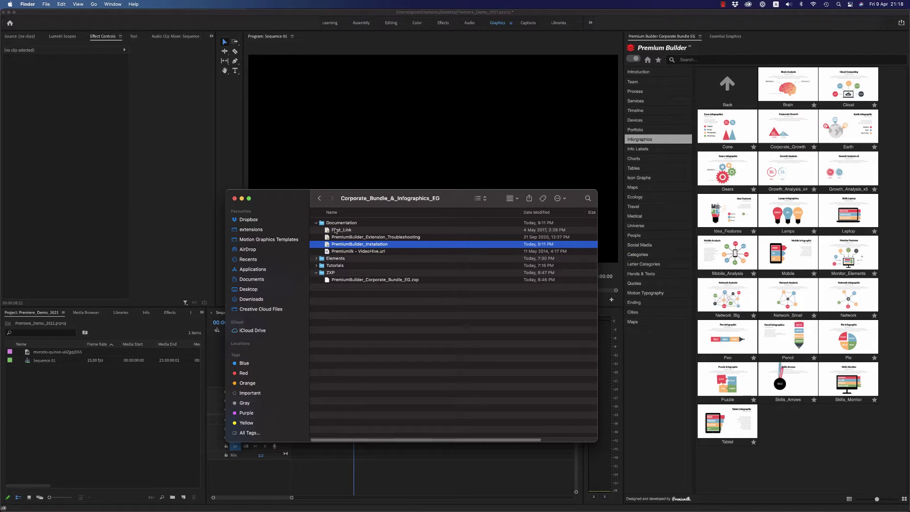
{"action": "left_click", "coordinate": [316, 223]}
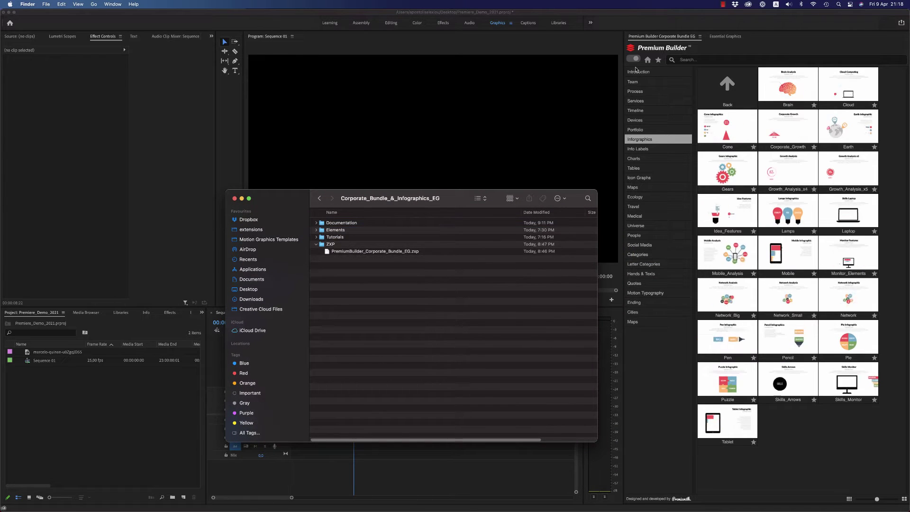
{"action": "left_click", "coordinate": [316, 244]}
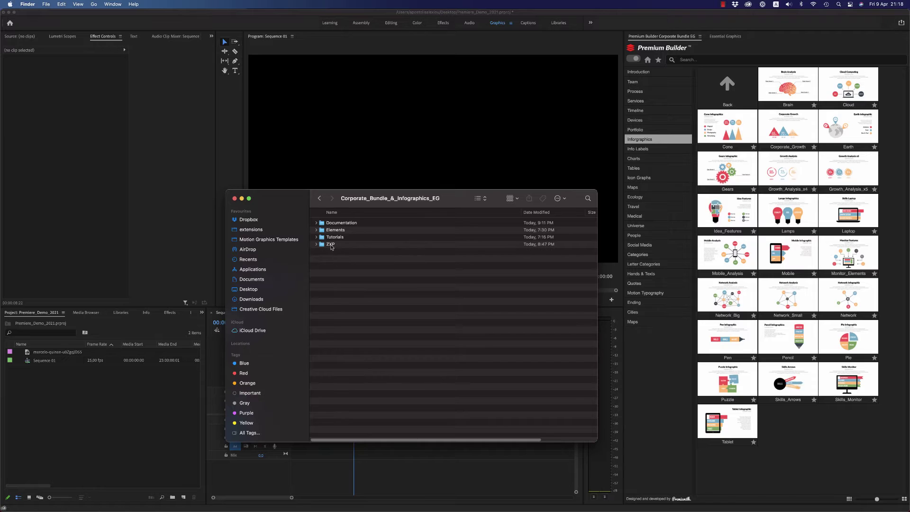
{"action": "left_click", "coordinate": [242, 198]}
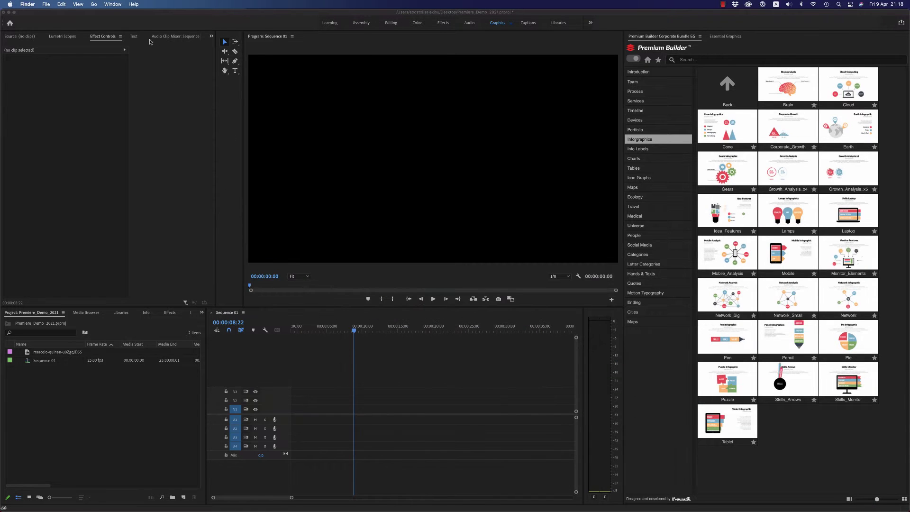
Switch to Premiere Pro and show the Premium Builder Corporate Bundle EG extension docked beside Essential Graphics
{"action": "left_click", "coordinate": [209, 4]}
{"action": "mouse_move", "coordinate": [240, 35]}
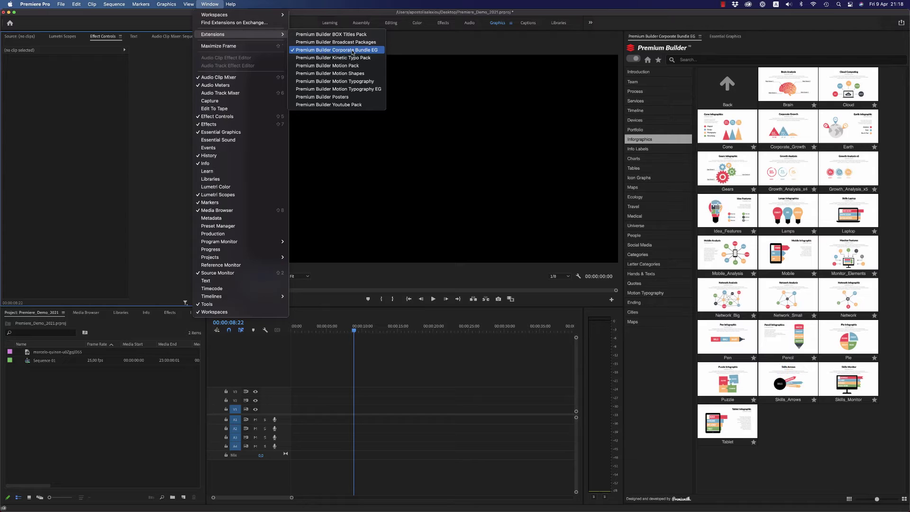
{"action": "left_click", "coordinate": [378, 51]}
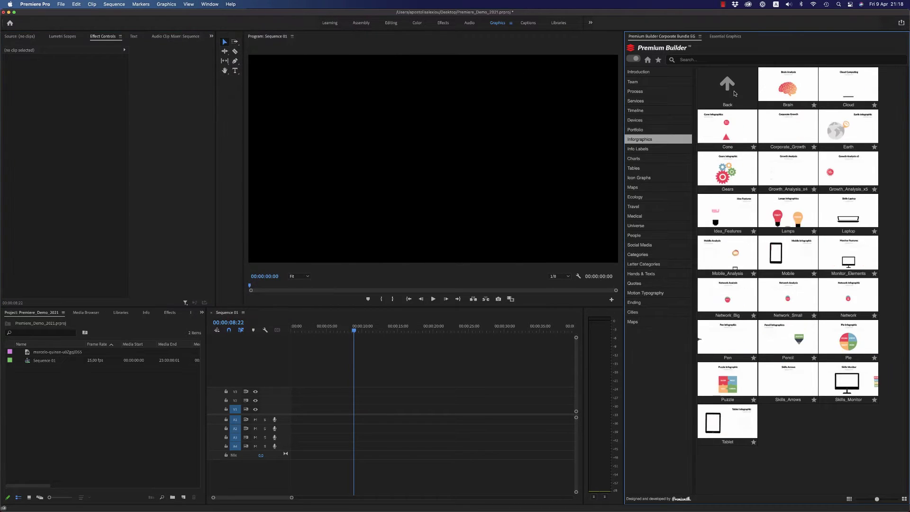
{"action": "left_click", "coordinate": [723, 37]}
{"action": "left_click", "coordinate": [662, 37]}
Insert the About_Us template from the Introduction category at 00:00:06:02 in Sequence 01 and preview it at 00:00:10:24
{"action": "left_click", "coordinate": [335, 326]}
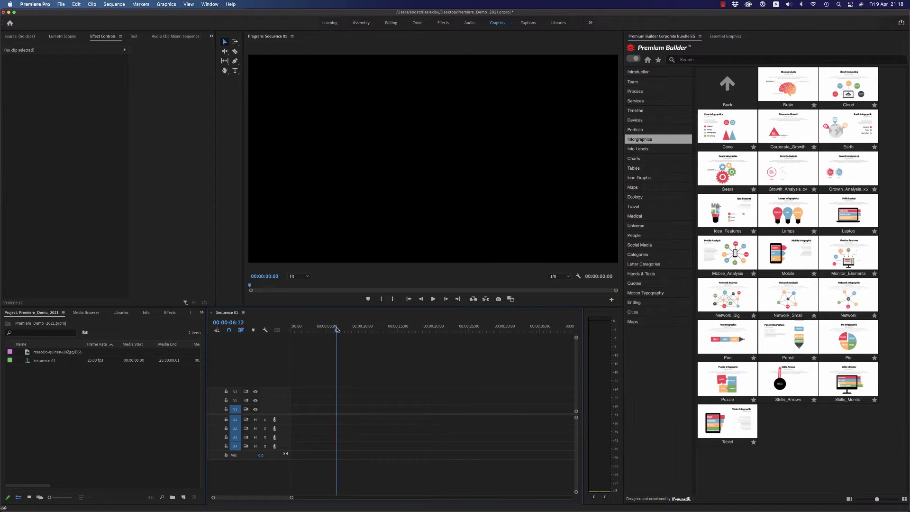
{"action": "left_click", "coordinate": [652, 74]}
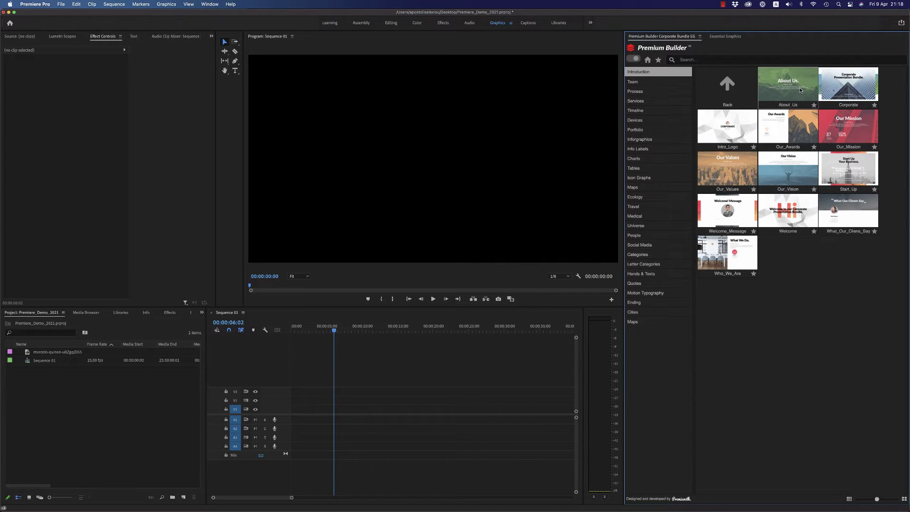
{"action": "left_click", "coordinate": [801, 89]}
{"action": "left_click_drag", "start_coordinate": [337, 331], "coordinate": [369, 332]}
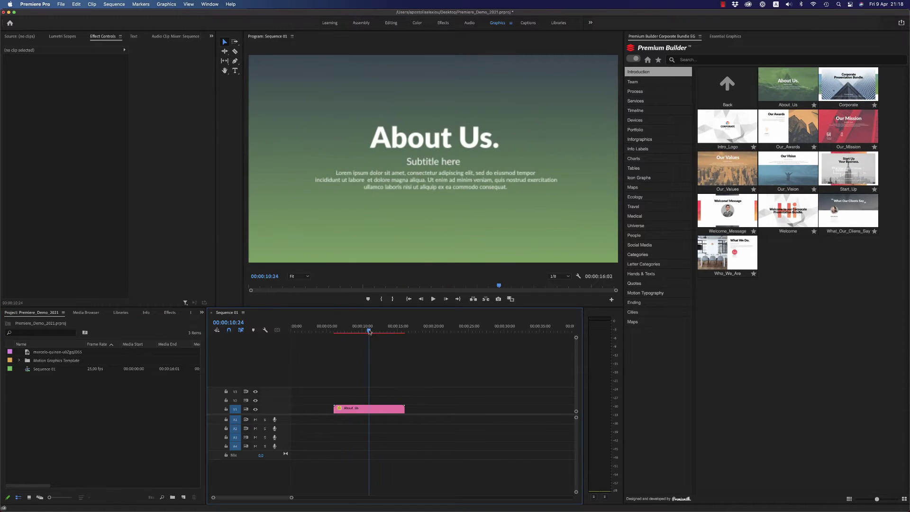
Fill the About_Us clip's About_Us_Placeholder with the snowy mountain photo from the Photos_Minimal_Category folder in Finder
{"action": "left_click", "coordinate": [370, 409]}
{"action": "key", "text": "shift+Left"}
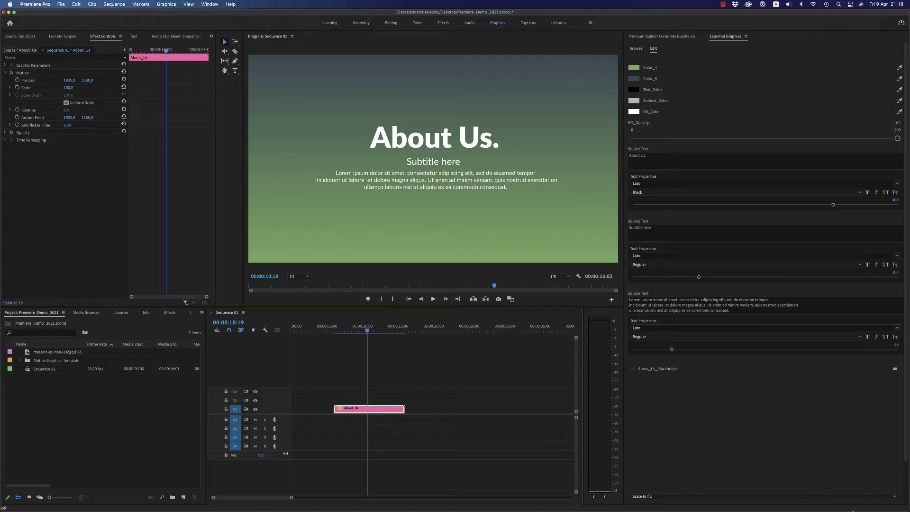
{"action": "mouse_move", "coordinate": [854, 510]}
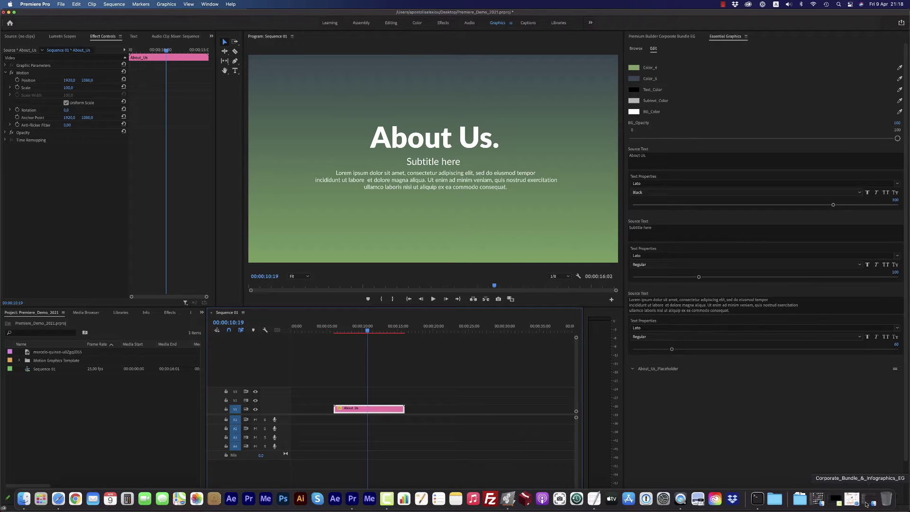
{"action": "left_click", "coordinate": [819, 499]}
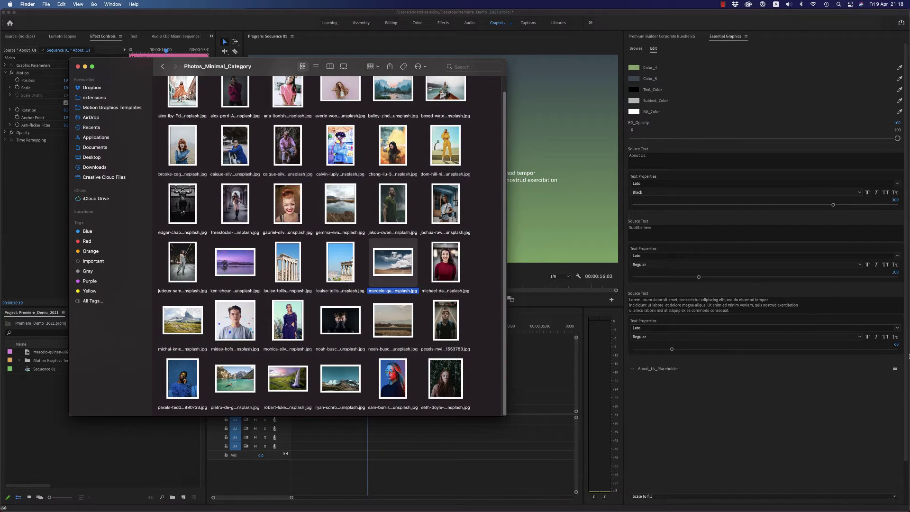
{"action": "left_click", "coordinate": [909, 357]}
{"action": "scroll", "coordinate": [756, 385], "scroll_direction": "down", "scroll_amount": 2}
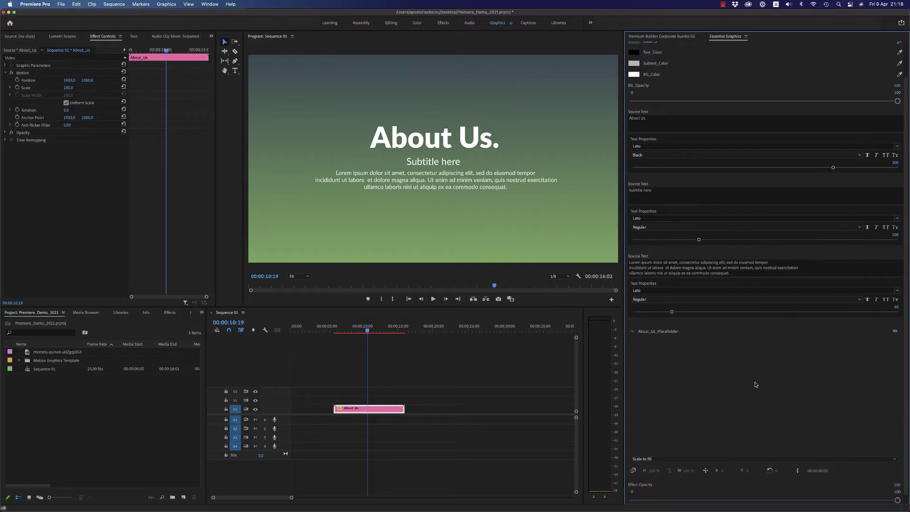
{"action": "mouse_move", "coordinate": [868, 509]}
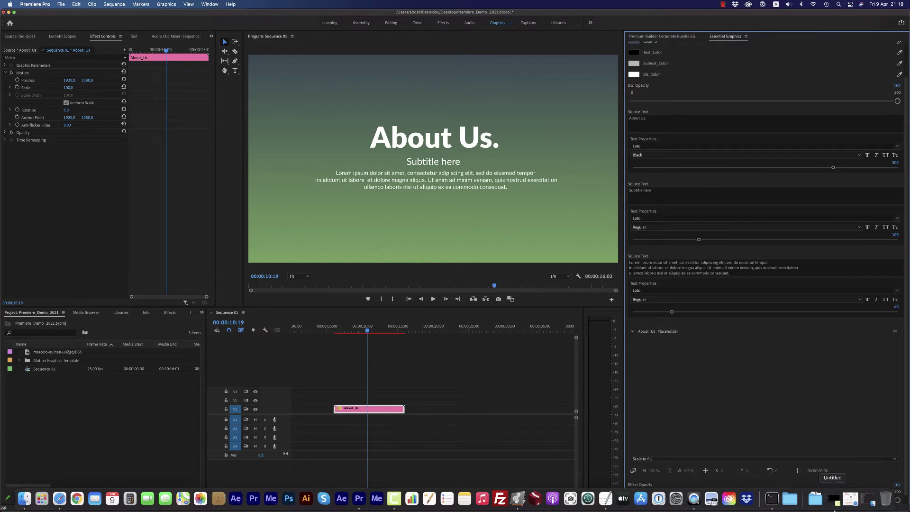
{"action": "left_click", "coordinate": [869, 502]}
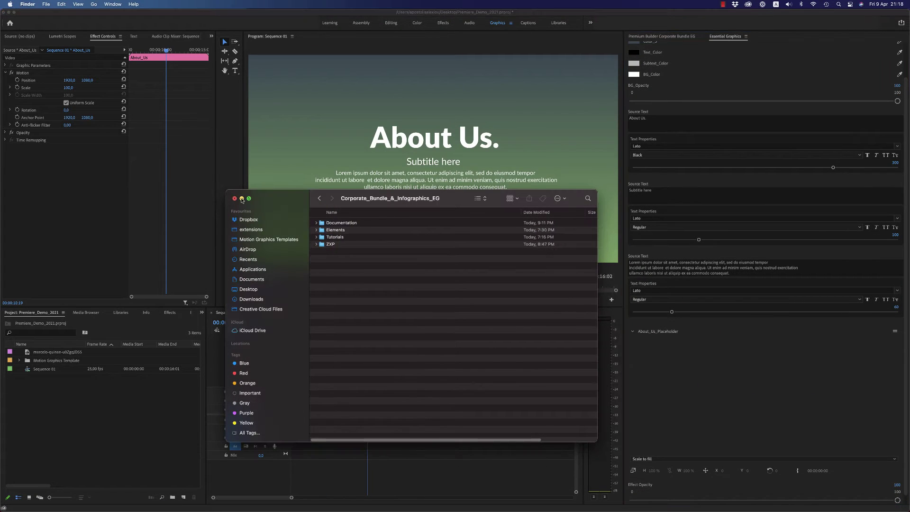
{"action": "left_click", "coordinate": [241, 199]}
{"action": "left_click_drag", "start_coordinate": [400, 274], "coordinate": [787, 394]}
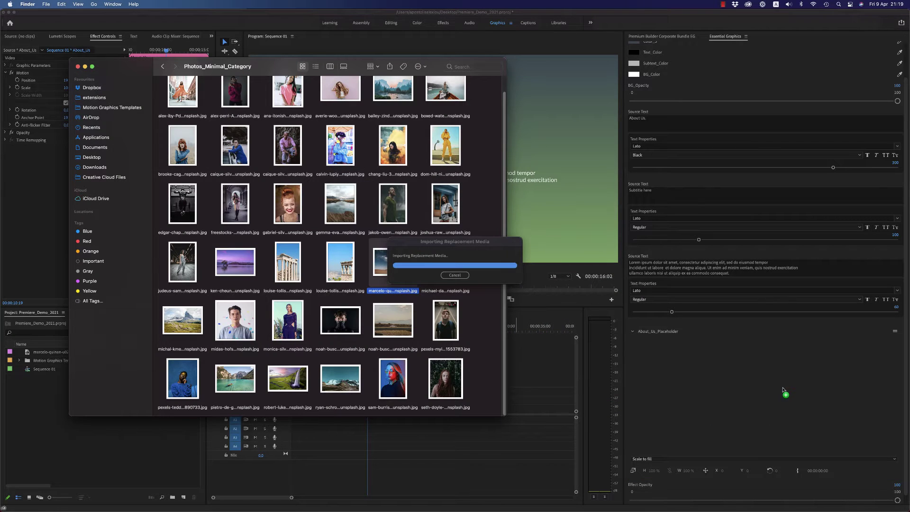
Return to Premiere Pro and play the About_Us clip from its start, stopping at 00:00:07:15
{"action": "left_click", "coordinate": [555, 385]}
{"action": "left_click_drag", "start_coordinate": [365, 333], "coordinate": [335, 333]}
{"action": "key", "text": "space"}
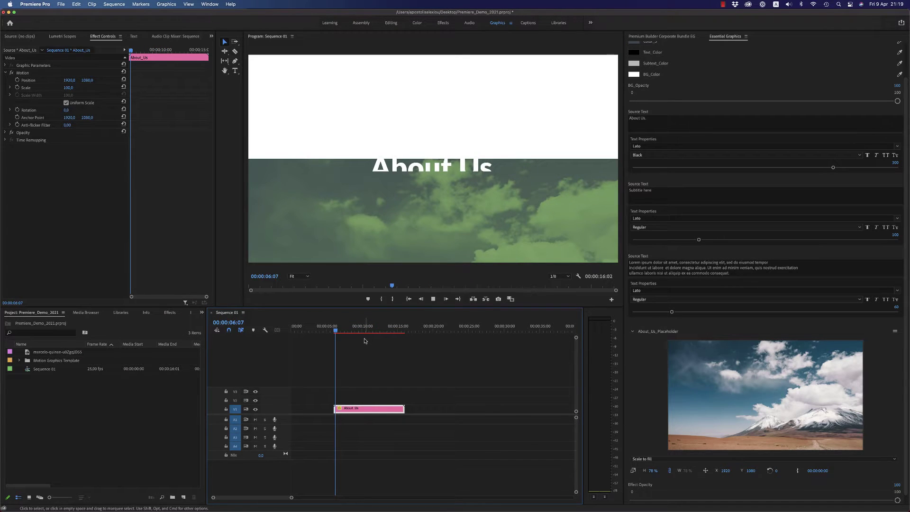
{"action": "key", "text": "space"}
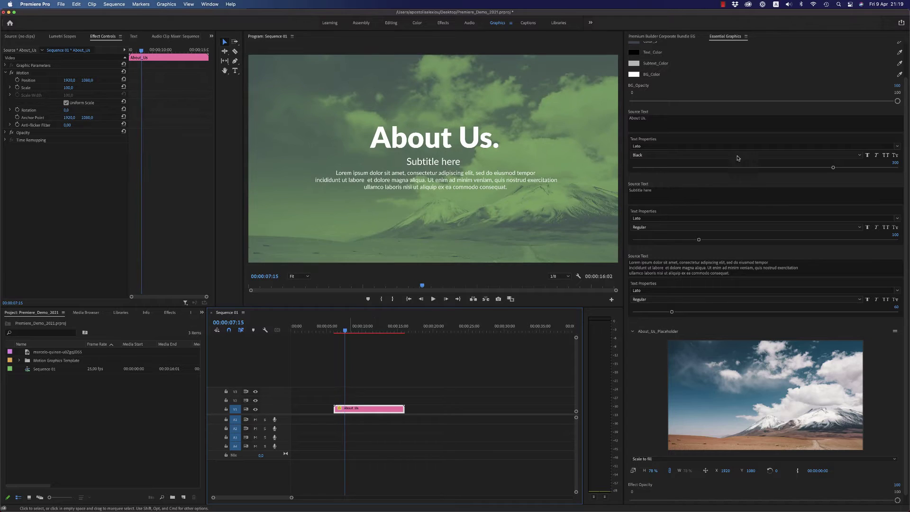
Try lowering the Effect Opacity of the About_Us placeholder photo and undo the change
{"action": "scroll", "coordinate": [673, 136], "scroll_direction": "down", "scroll_amount": 1}
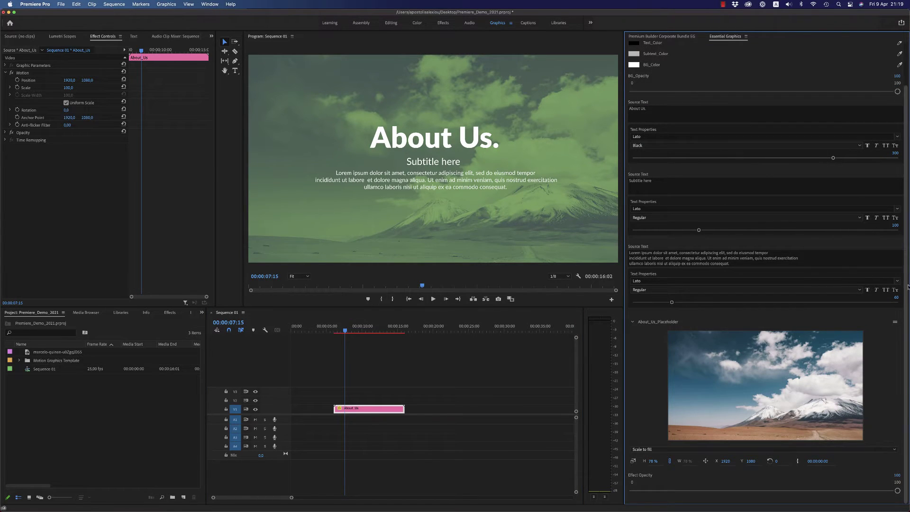
{"action": "left_click_drag", "start_coordinate": [898, 491], "coordinate": [659, 499]}
{"action": "key", "text": "super+z"}
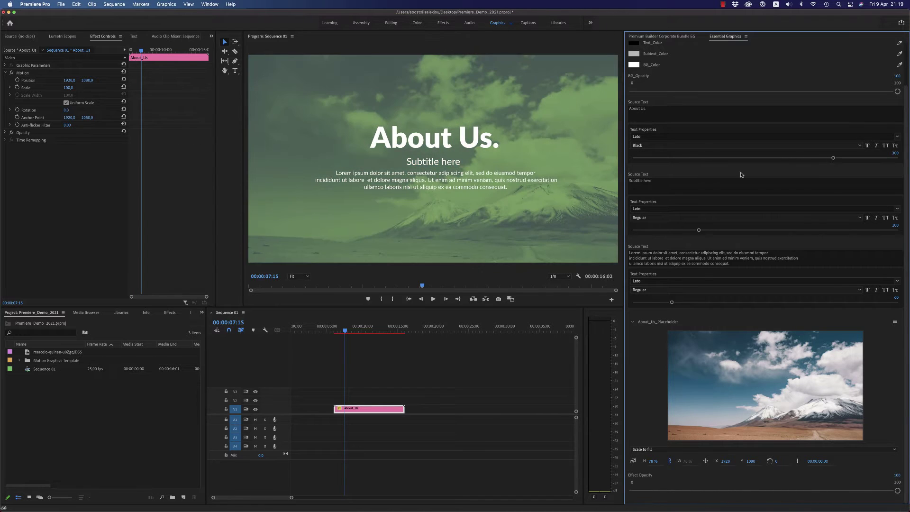
Set Color_4 of the About_Us template to teal 64A0A1
{"action": "scroll", "coordinate": [901, 118], "scroll_direction": "up", "scroll_amount": 2}
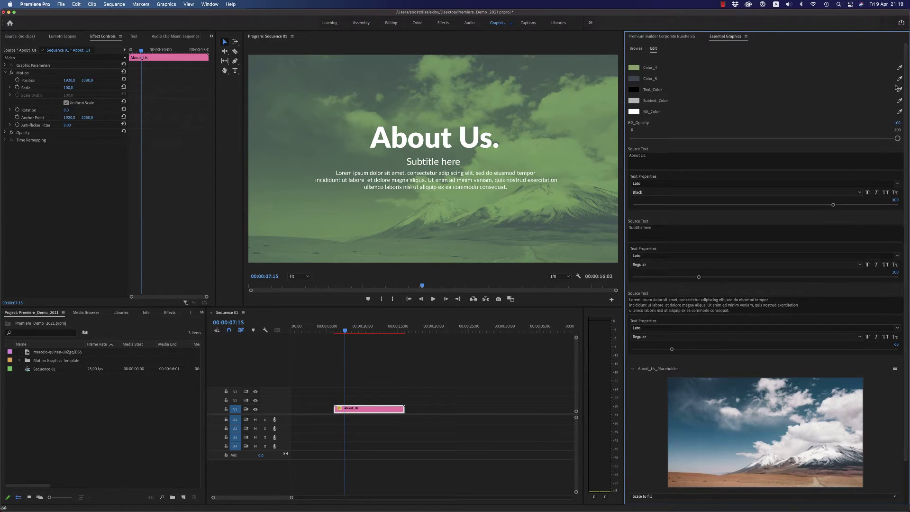
{"action": "left_click", "coordinate": [634, 68]}
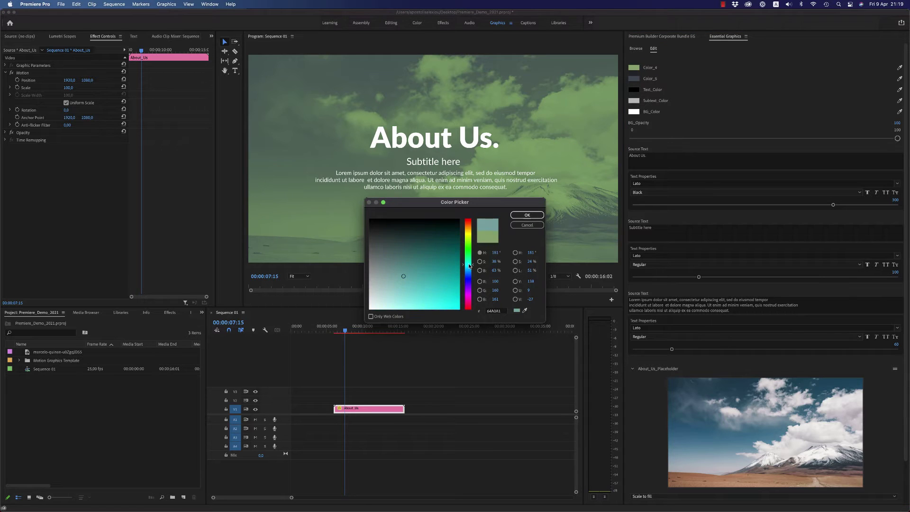
{"action": "left_click", "coordinate": [523, 217]}
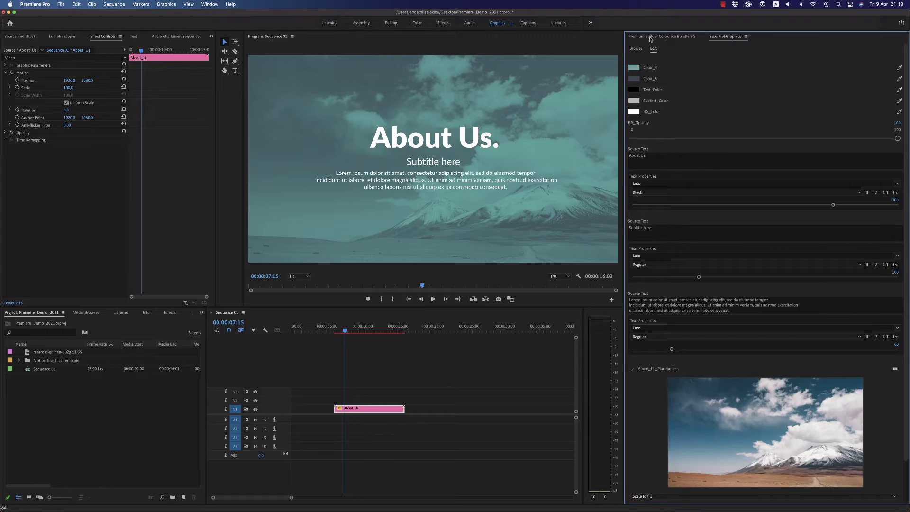
Replace the About_Us clip with the Intro_Logo template at 00:00:07:15 and preview it at 00:00:11:17
{"action": "left_click", "coordinate": [651, 37]}
{"action": "left_click", "coordinate": [711, 252]}
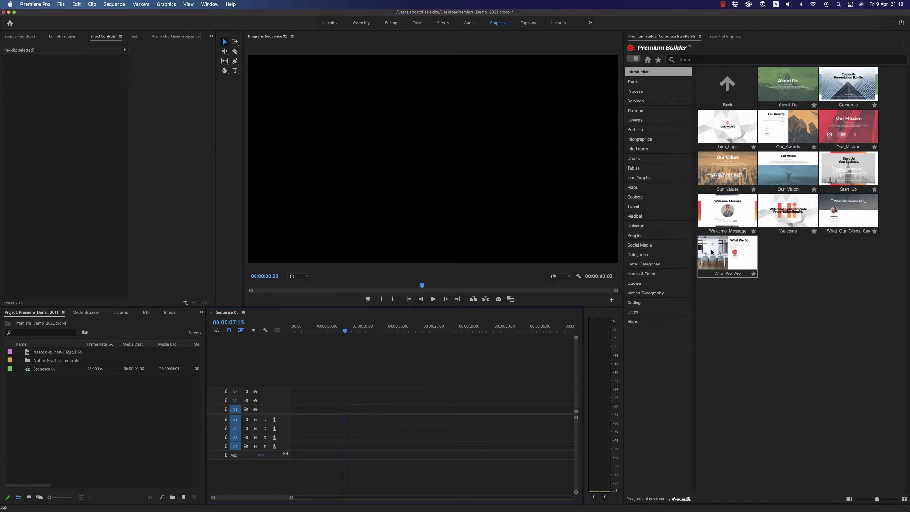
{"action": "left_click_drag", "start_coordinate": [731, 136], "coordinate": [330, 410]}
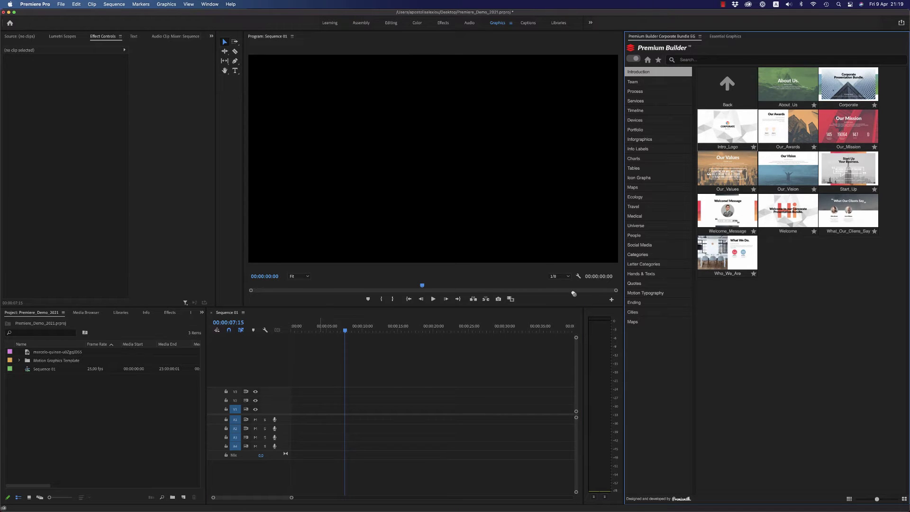
{"action": "left_click", "coordinate": [374, 330]}
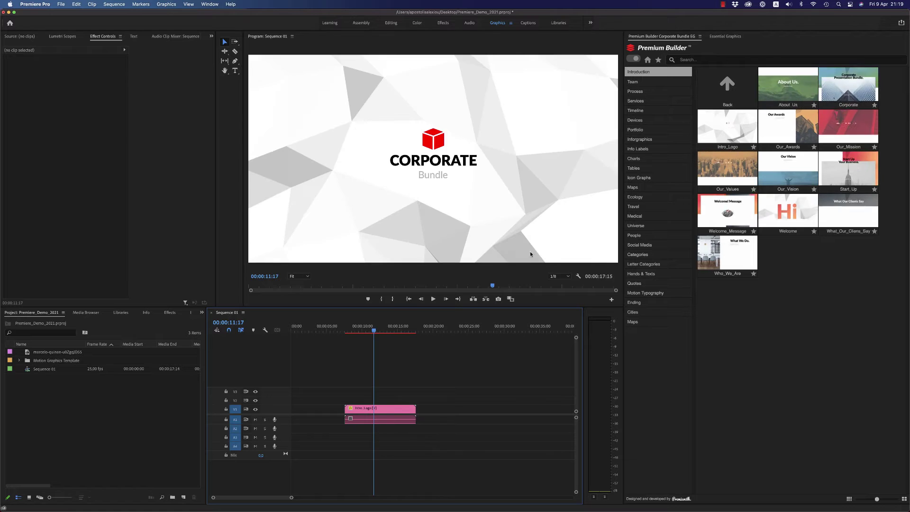
Show the Intro_Logo clip's Essential Graphics settings, play it briefly and place the playhead at 00:00:10:20
{"action": "key", "text": "d"}
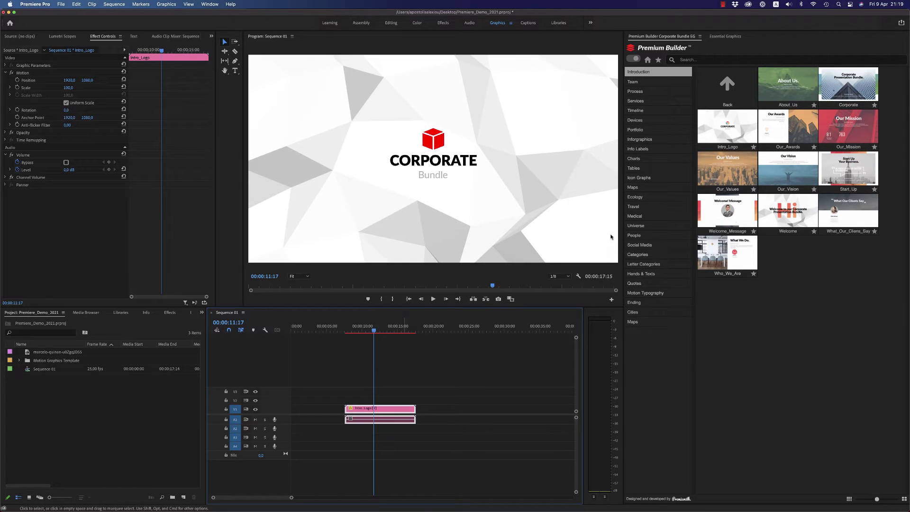
{"action": "left_click", "coordinate": [722, 37]}
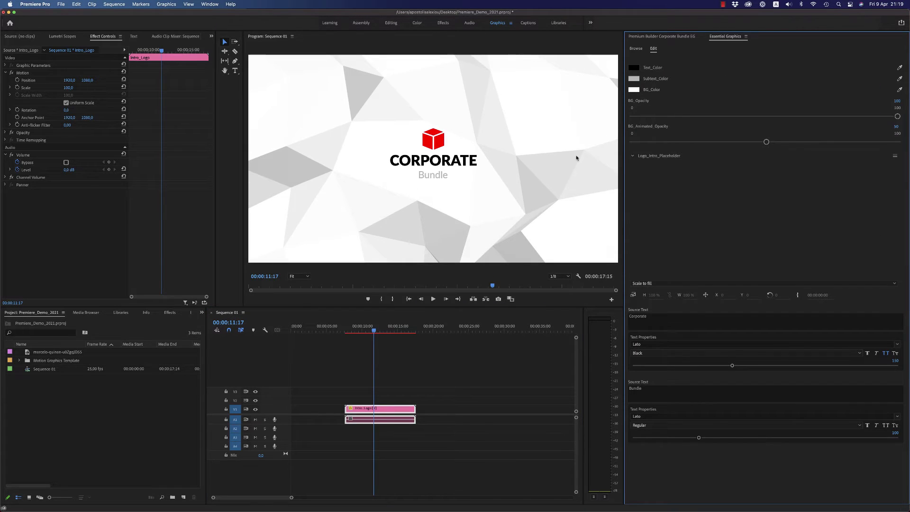
{"action": "key", "text": "space"}
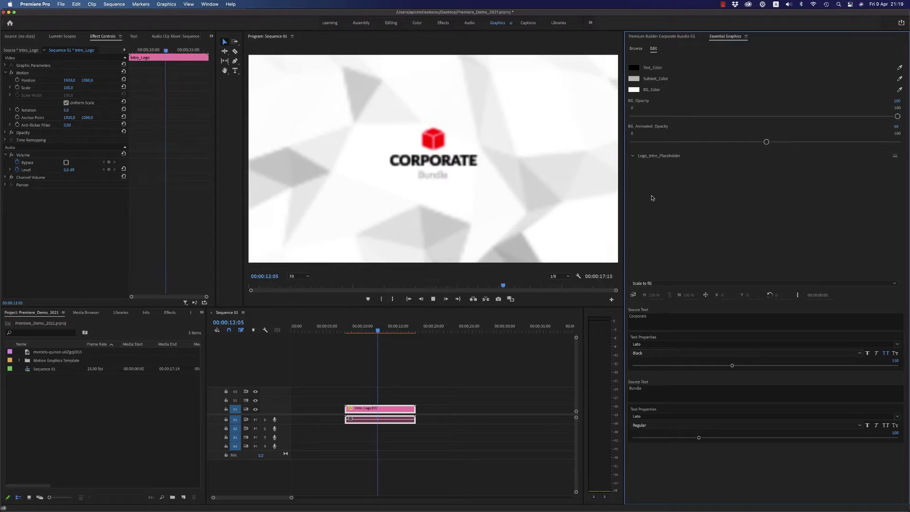
{"action": "left_click", "coordinate": [369, 331]}
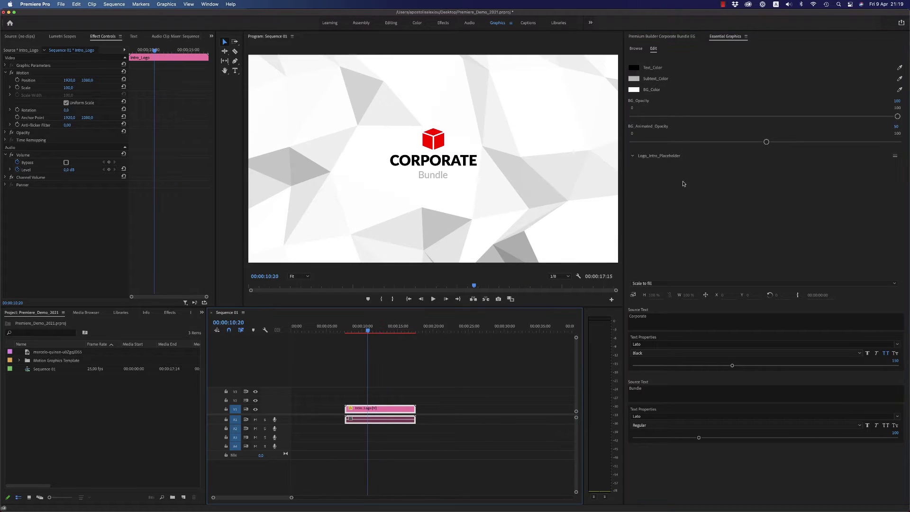
Set the Intro_Logo template's BG_Animated_Opacity to 69 and its BG_Opacity to 52
{"action": "left_click_drag", "start_coordinate": [767, 142], "coordinate": [846, 141]}
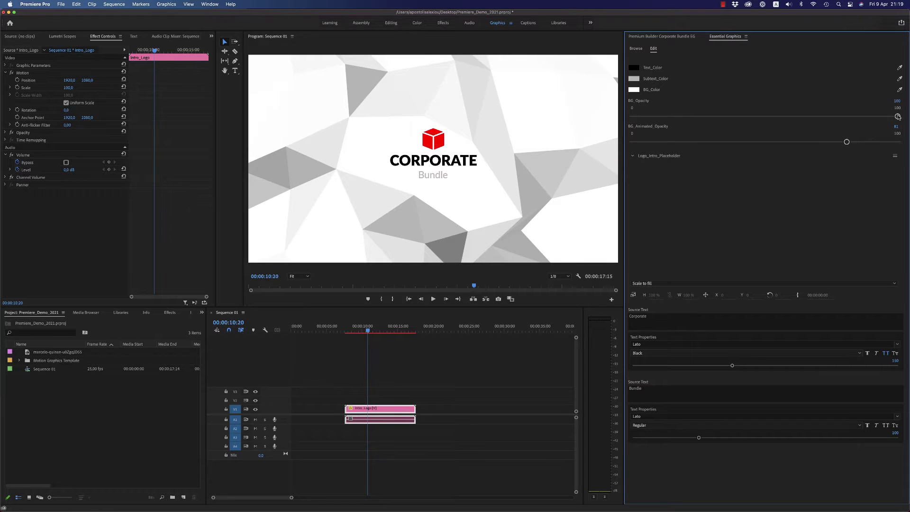
{"action": "left_click_drag", "start_coordinate": [898, 117], "coordinate": [633, 117]}
{"action": "left_click_drag", "start_coordinate": [851, 142], "coordinate": [817, 142]}
{"action": "left_click_drag", "start_coordinate": [641, 117], "coordinate": [769, 116]}
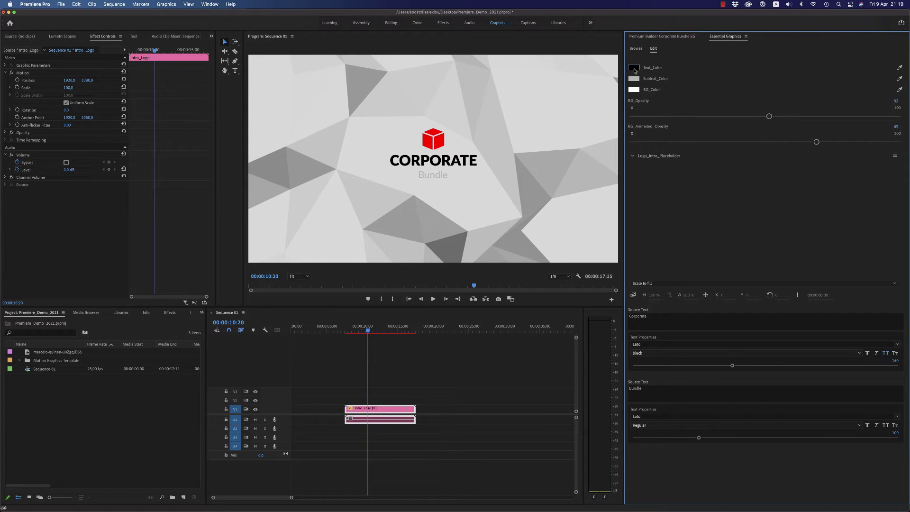
Try dark red C50000 as the Text_Color of the Intro_Logo template
{"action": "left_click", "coordinate": [634, 68]}
{"action": "left_click", "coordinate": [446, 237]}
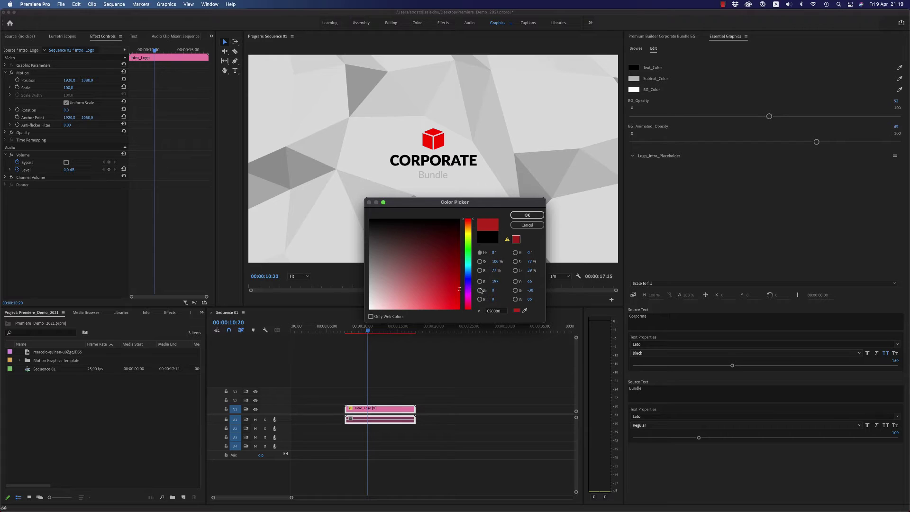
{"action": "left_click", "coordinate": [528, 216]}
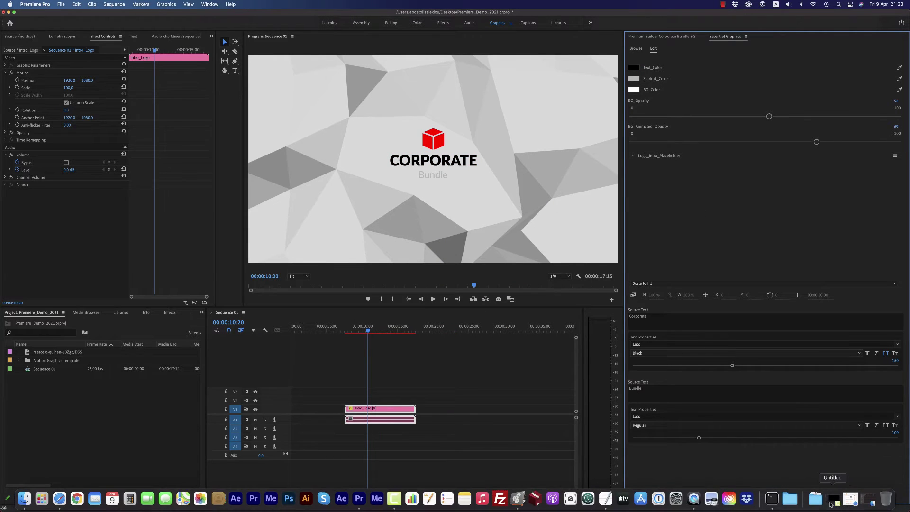
Fill Logo_Intro_Placeholder with Premiumilk.png and clear the Corporate and Bundle source texts
{"action": "left_click", "coordinate": [816, 498]}
{"action": "left_click_drag", "start_coordinate": [766, 227], "coordinate": [766, 227]}
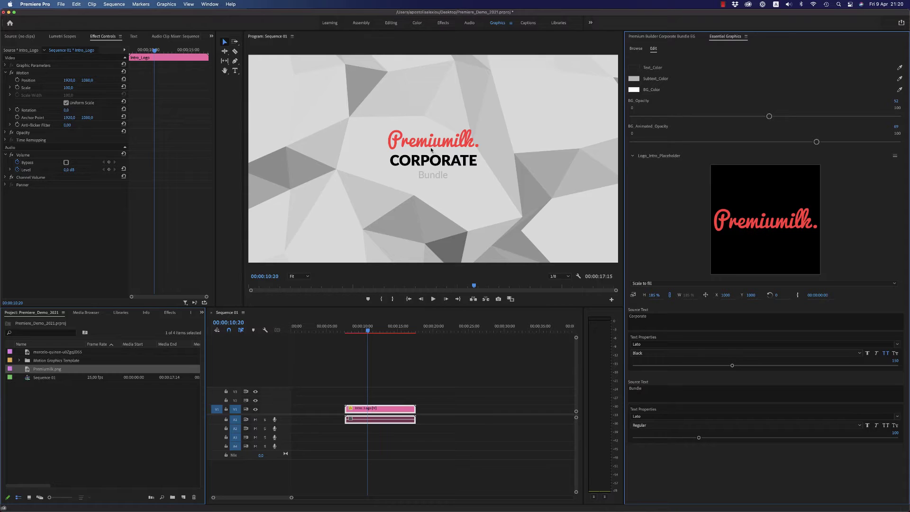
{"action": "left_click", "coordinate": [649, 319]}
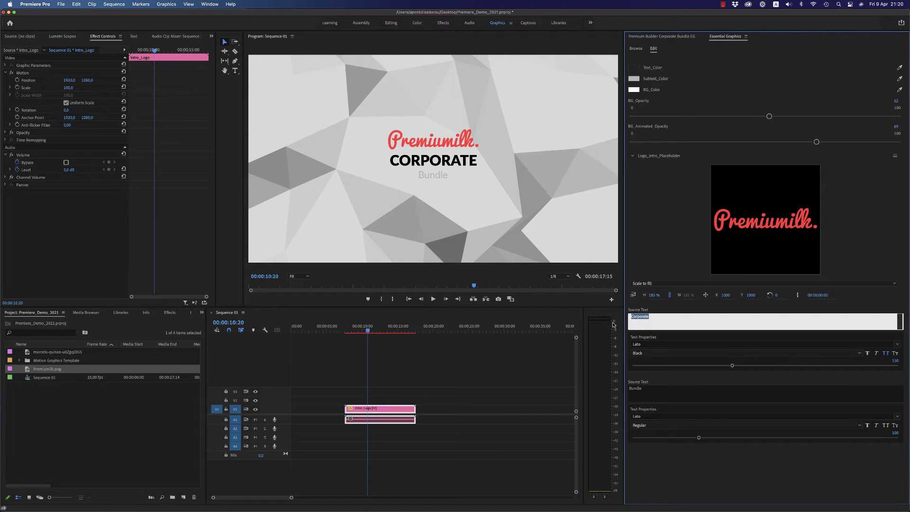
{"action": "key", "text": "BackSpace"}
{"action": "left_click", "coordinate": [699, 465]}
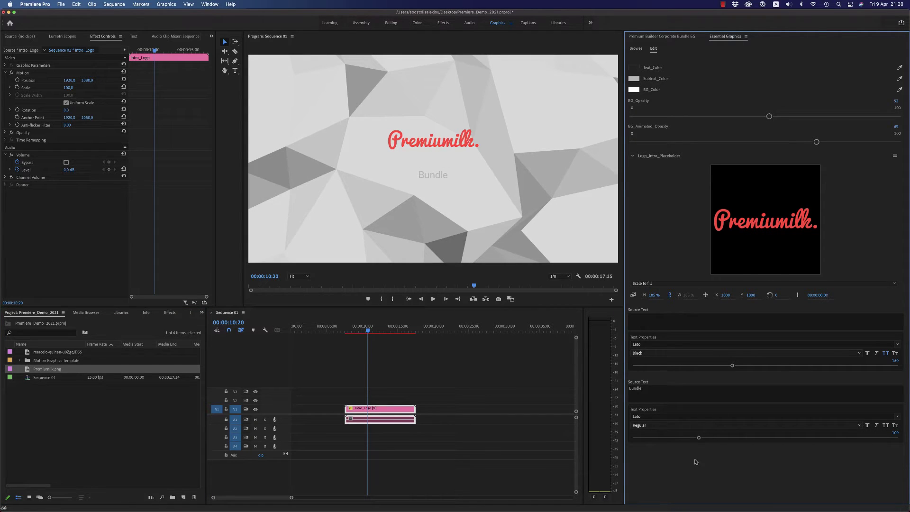
{"action": "left_click", "coordinate": [655, 388]}
{"action": "key", "text": "BackSpace"}
{"action": "left_click", "coordinate": [645, 441]}
{"action": "left_click", "coordinate": [477, 161]}
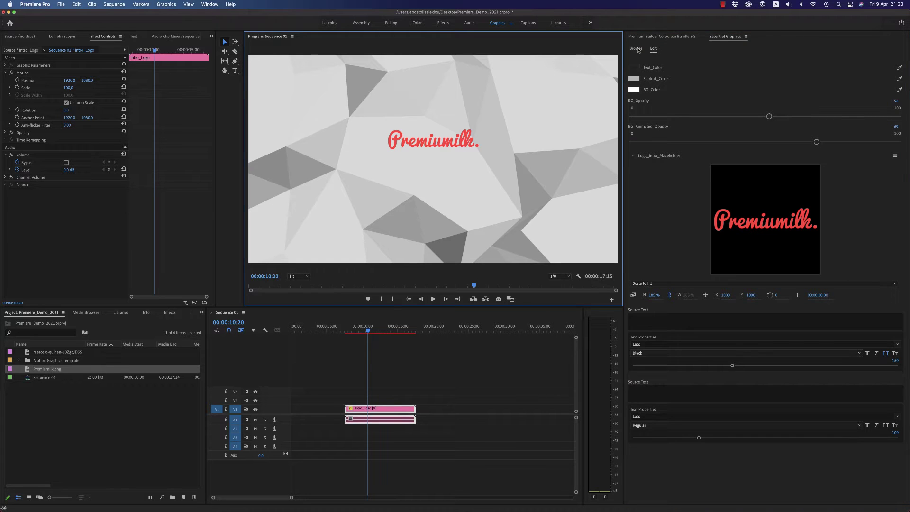
Insert the Welcome template at 00:00:10:20, preview it at 00:00:14:07 and show its Essential Graphics settings
{"action": "left_click", "coordinate": [662, 36]}
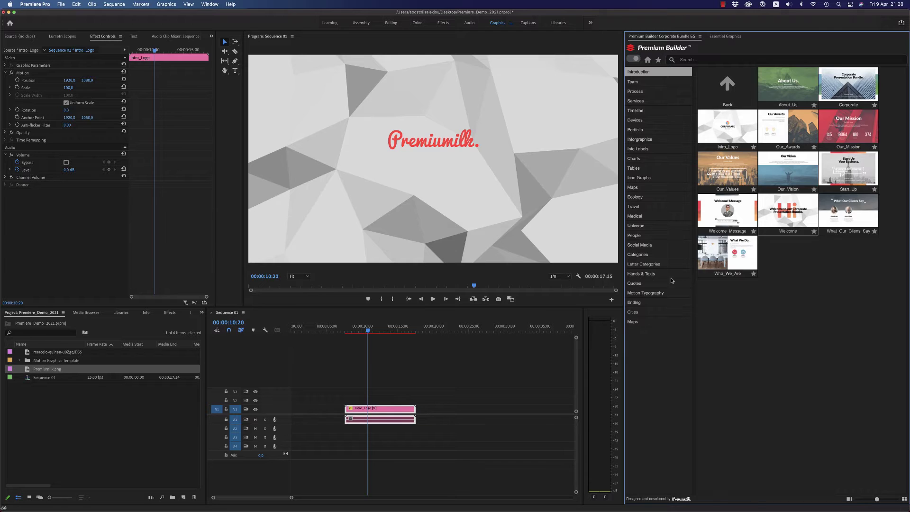
{"action": "left_click_drag", "start_coordinate": [380, 330], "coordinate": [392, 332]}
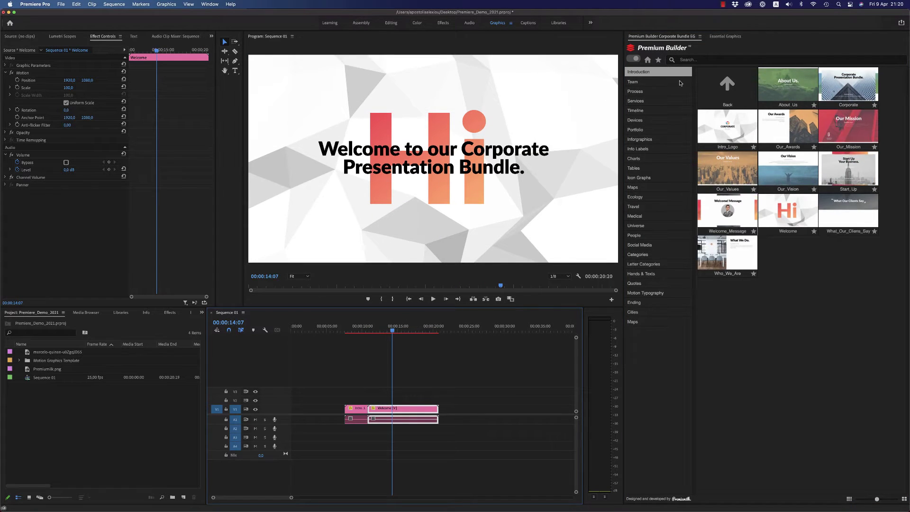
{"action": "left_click", "coordinate": [725, 37]}
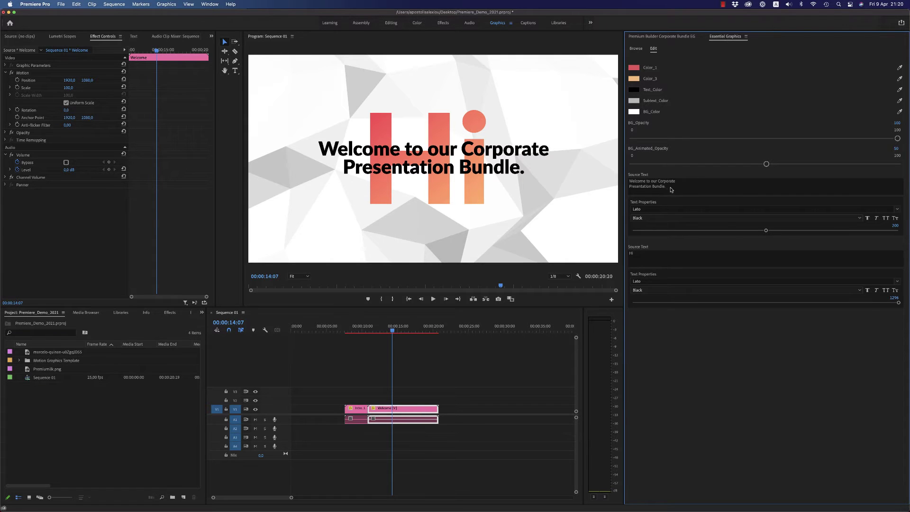
Open the extension's Team category and delete the Intro_Logo and Welcome clips from Sequence 01
{"action": "left_click", "coordinate": [673, 38]}
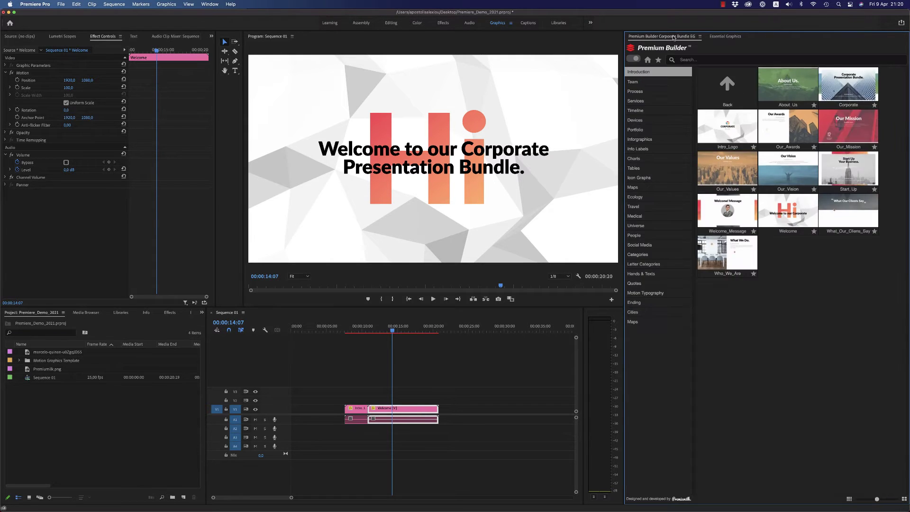
{"action": "left_click", "coordinate": [633, 83]}
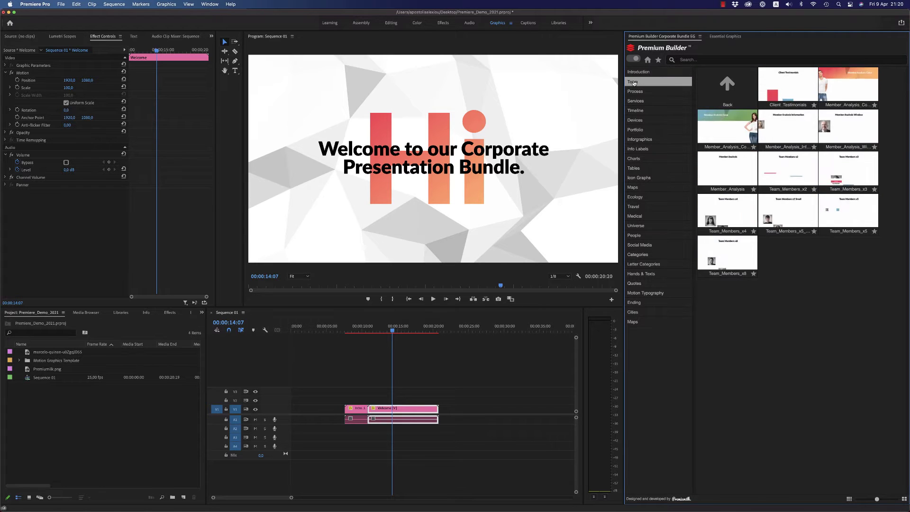
{"action": "left_click_drag", "start_coordinate": [413, 392], "coordinate": [359, 430]}
{"action": "key", "text": "Delete"}
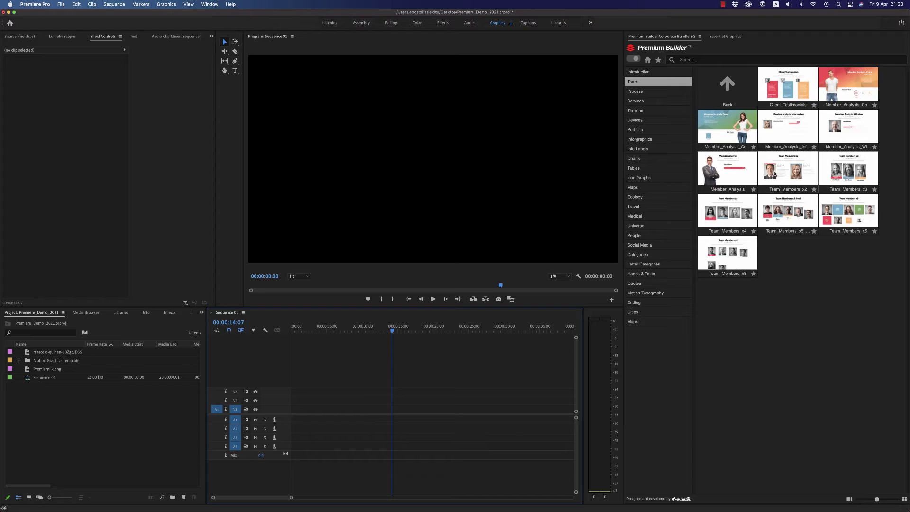
Insert the Team_Members_x3 template at 00:00:14:07, preview it at 00:00:18:05 and show its Essential Graphics settings
{"action": "left_click", "coordinate": [849, 171]}
{"action": "left_click_drag", "start_coordinate": [392, 331], "coordinate": [422, 411]}
{"action": "left_click", "coordinate": [422, 410]}
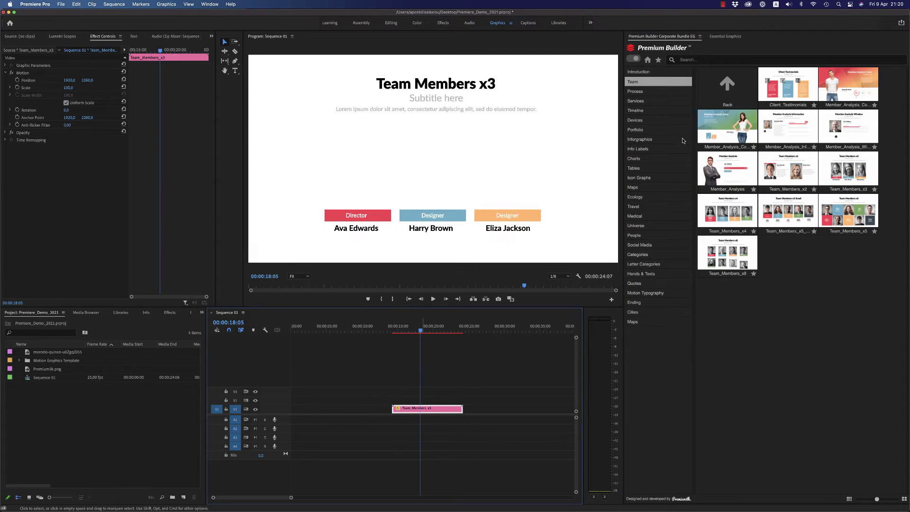
{"action": "left_click", "coordinate": [726, 36]}
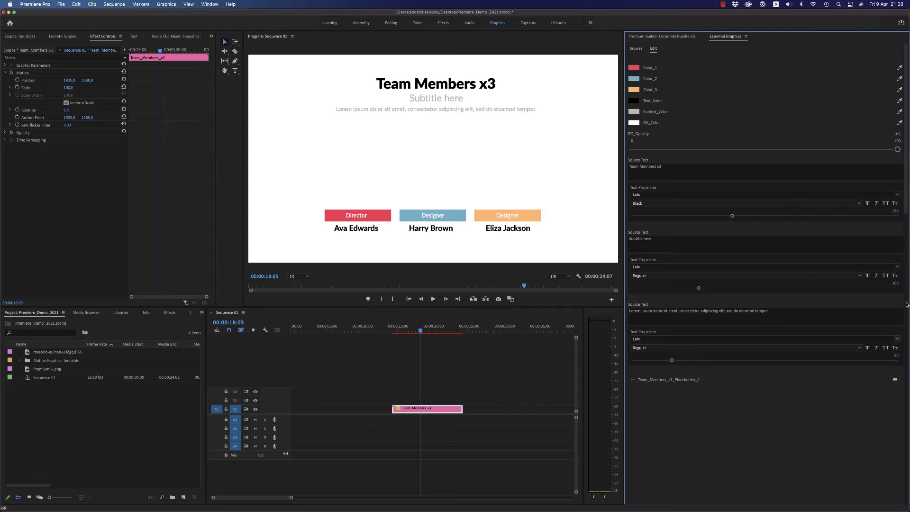
Fill Team_Members_x3_Placeholder_1 and Placeholder_2 with the smiling woman and the man with confetti photos from the Photos_Minimal_Category folder
{"action": "scroll", "coordinate": [907, 304], "scroll_direction": "down", "scroll_amount": 10}
{"action": "mouse_move", "coordinate": [851, 506]}
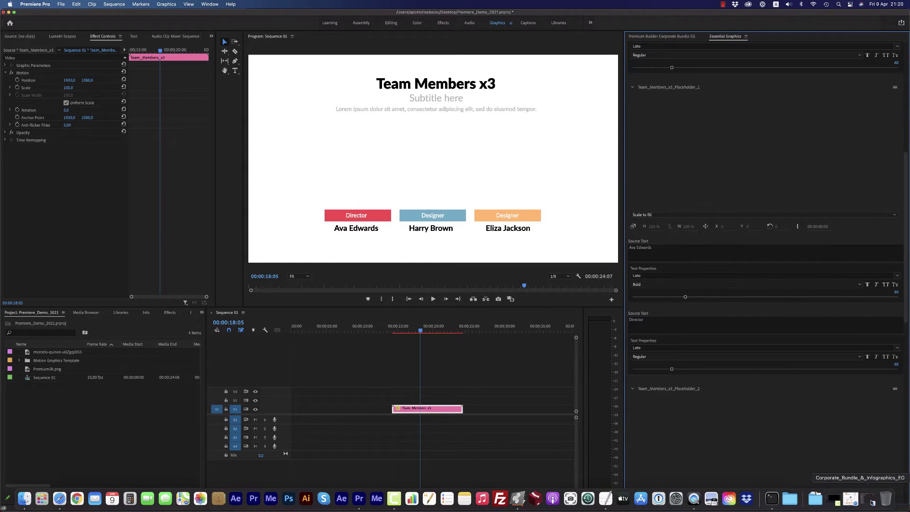
{"action": "left_click", "coordinate": [872, 501]}
{"action": "left_click", "coordinate": [242, 199]}
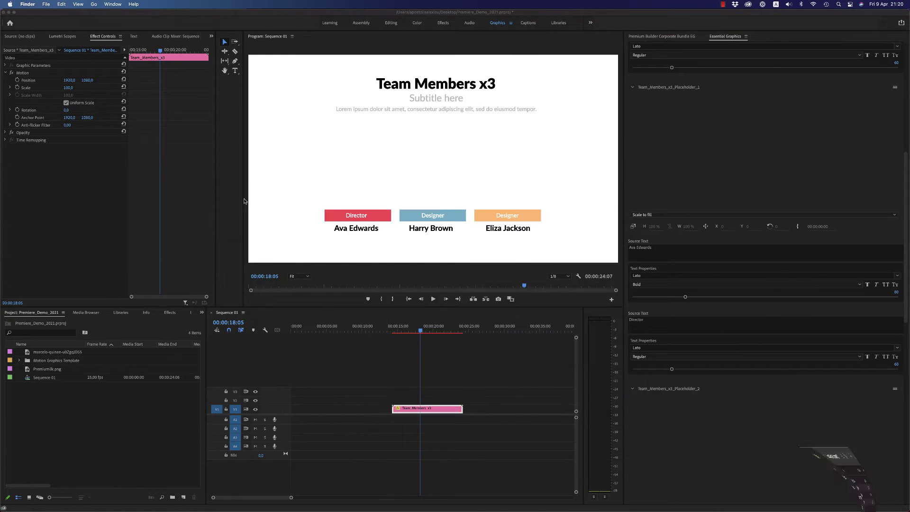
{"action": "left_click", "coordinate": [445, 262]}
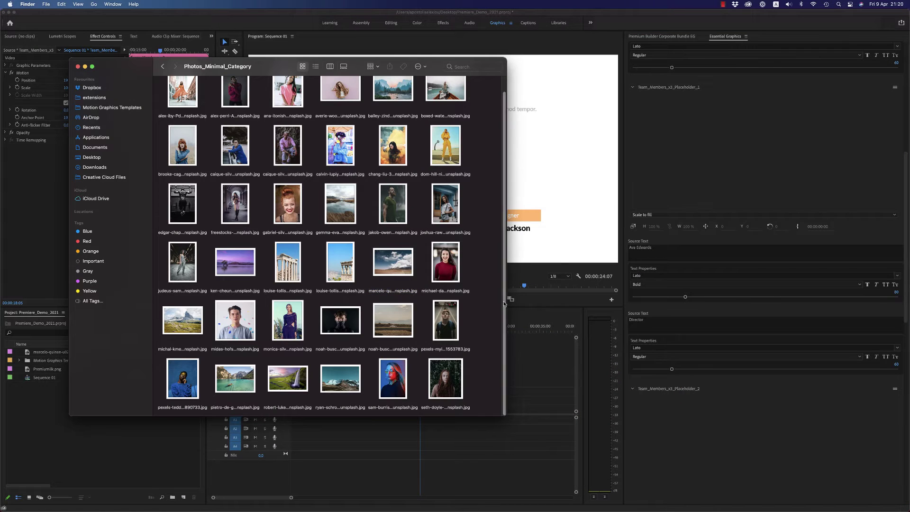
{"action": "scroll", "coordinate": [502, 303], "scroll_direction": "up", "scroll_amount": 1}
{"action": "left_click_drag", "start_coordinate": [445, 266], "coordinate": [763, 170]}
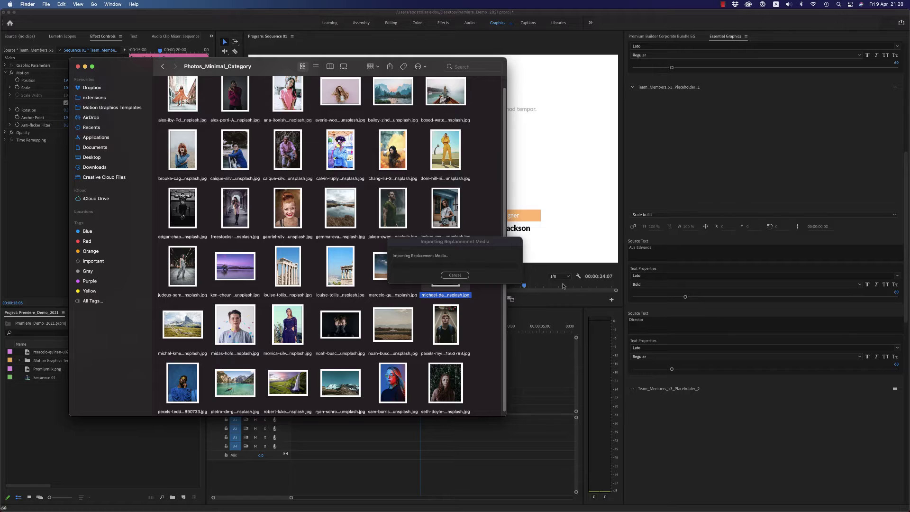
{"action": "left_click_drag", "start_coordinate": [235, 325], "coordinate": [780, 450]}
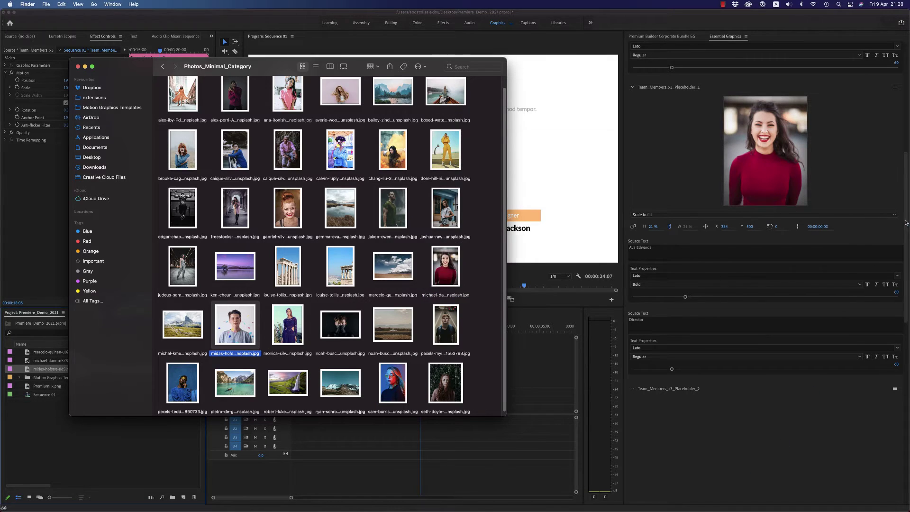
Fill Team_Members_x3_Placeholder_3 with the dark portrait of the man in a magenta sweater from Photos_Minimal_Category
{"action": "left_click", "coordinate": [907, 223]}
{"action": "left_click_drag", "start_coordinate": [908, 294], "coordinate": [908, 476]}
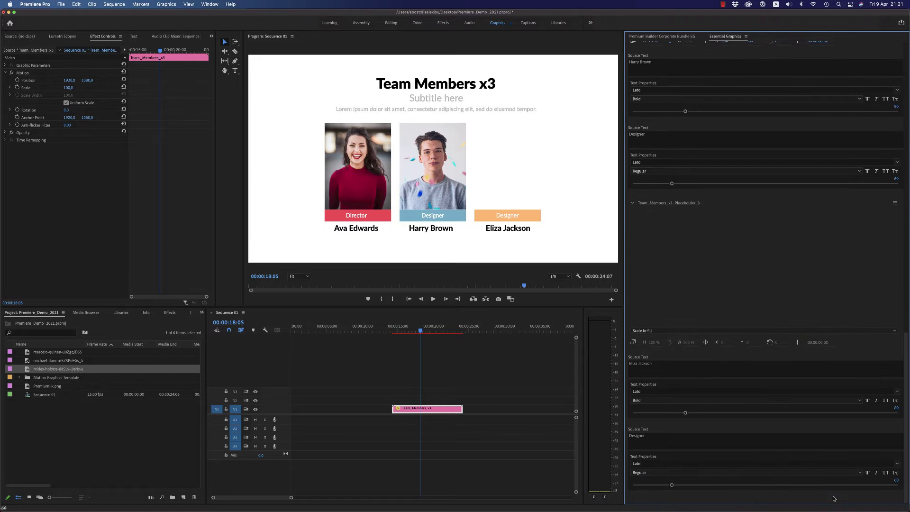
{"action": "left_click", "coordinate": [867, 499]}
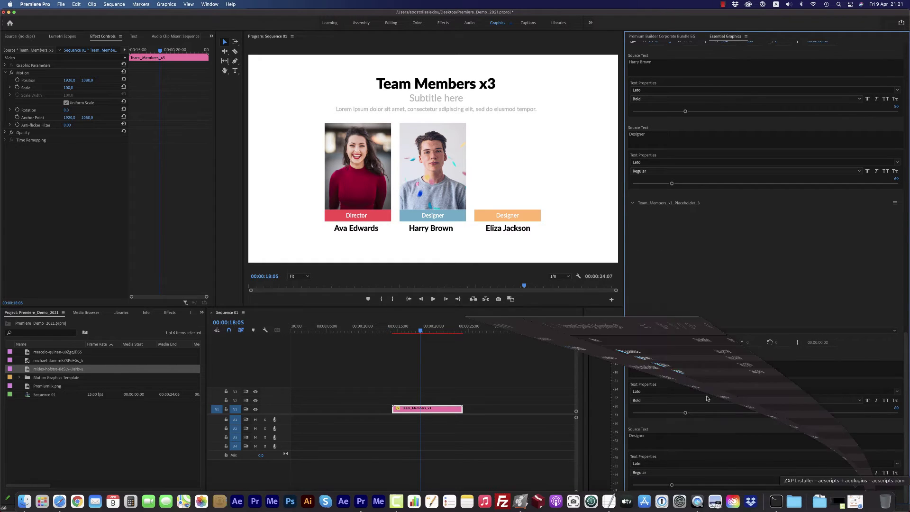
{"action": "left_click", "coordinate": [241, 199]}
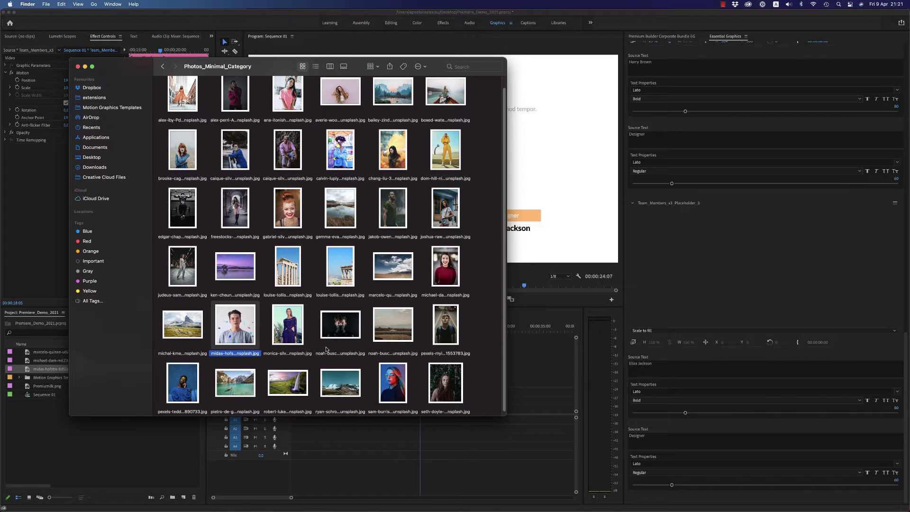
{"action": "scroll", "coordinate": [325, 344], "scroll_direction": "up", "scroll_amount": 1}
{"action": "left_click_drag", "start_coordinate": [241, 111], "coordinate": [772, 268]}
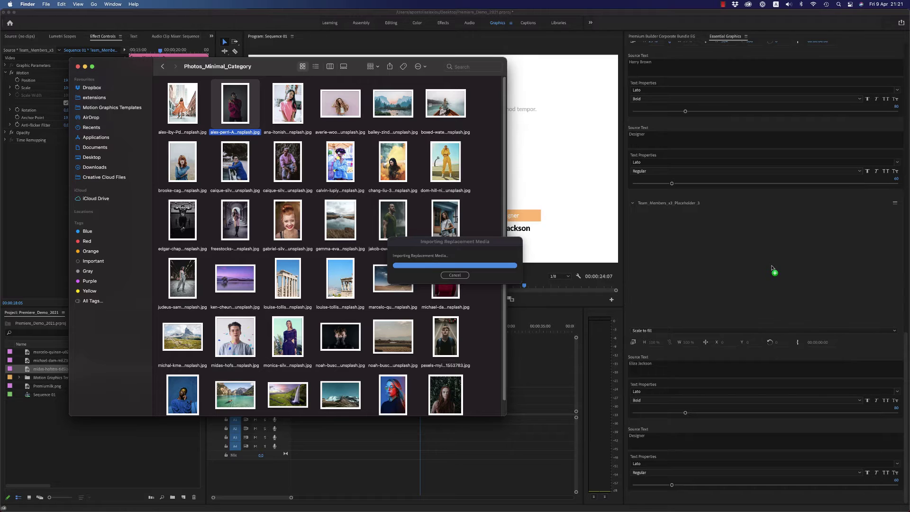
{"action": "left_click", "coordinate": [530, 364]}
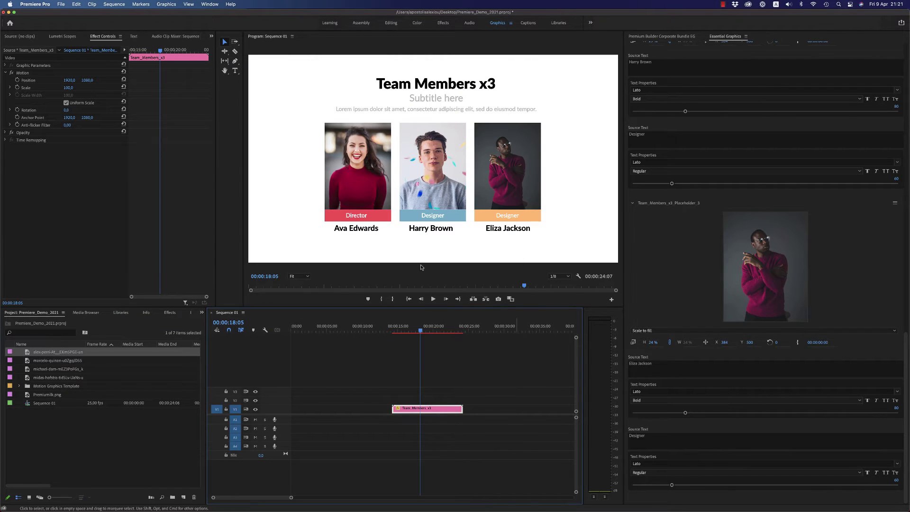
Set Color_1 of the Team_Members_x3 template to a bright green
{"action": "left_click", "coordinate": [663, 367]}
{"action": "left_click_drag", "start_coordinate": [908, 353], "coordinate": [909, 53]}
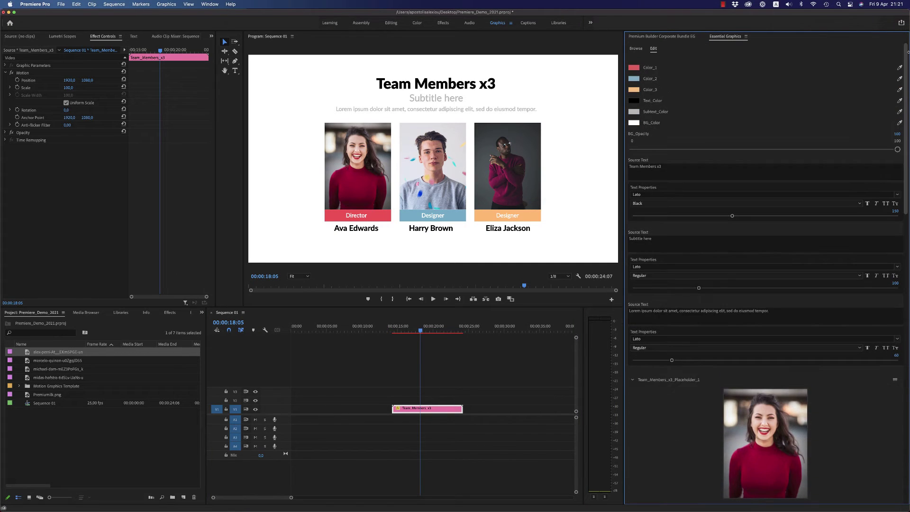
{"action": "left_click", "coordinate": [634, 68]}
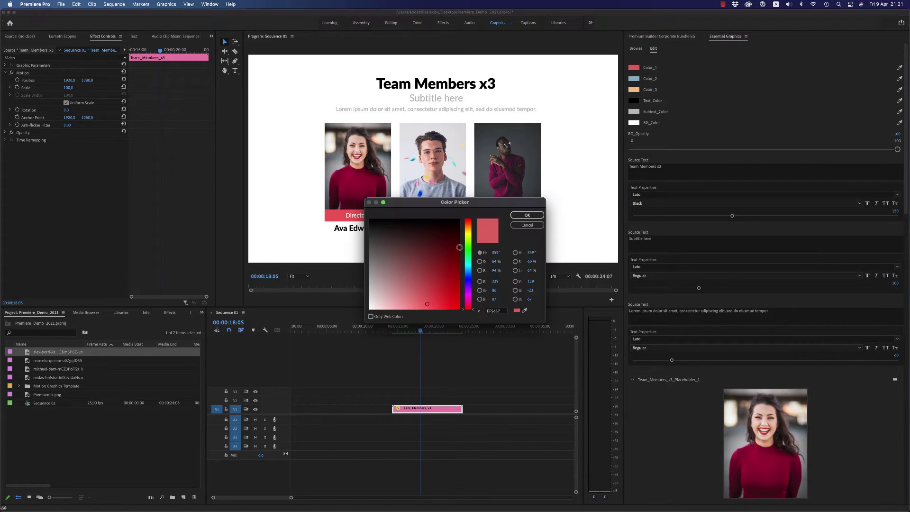
{"action": "left_click", "coordinate": [470, 253]}
{"action": "left_click", "coordinate": [525, 216]}
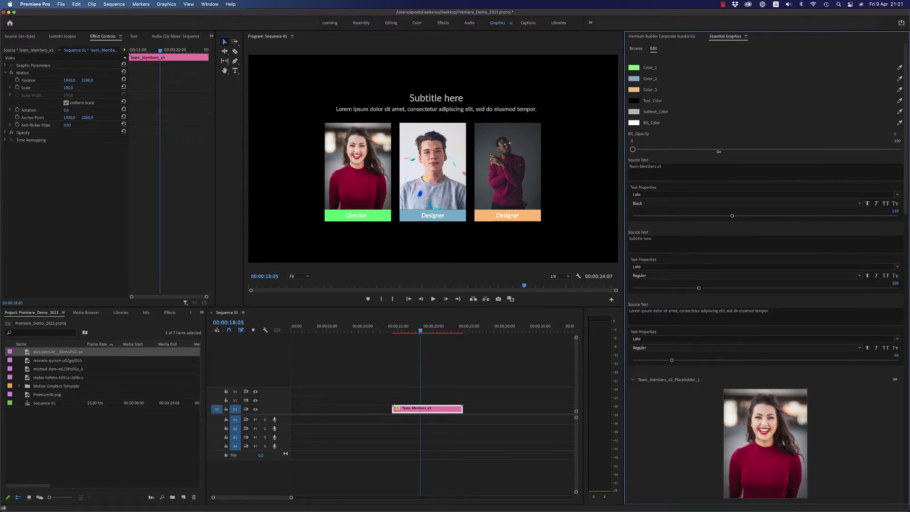
Restore the template's BG_Opacity to 100 and try a medium gray as its BG_Color
{"action": "left_click_drag", "start_coordinate": [636, 150], "coordinate": [898, 150]}
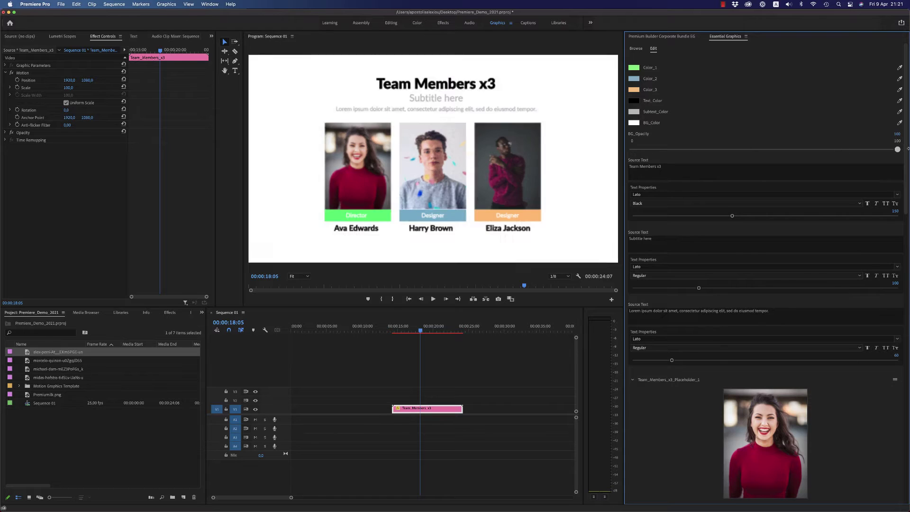
{"action": "left_click", "coordinate": [634, 123]}
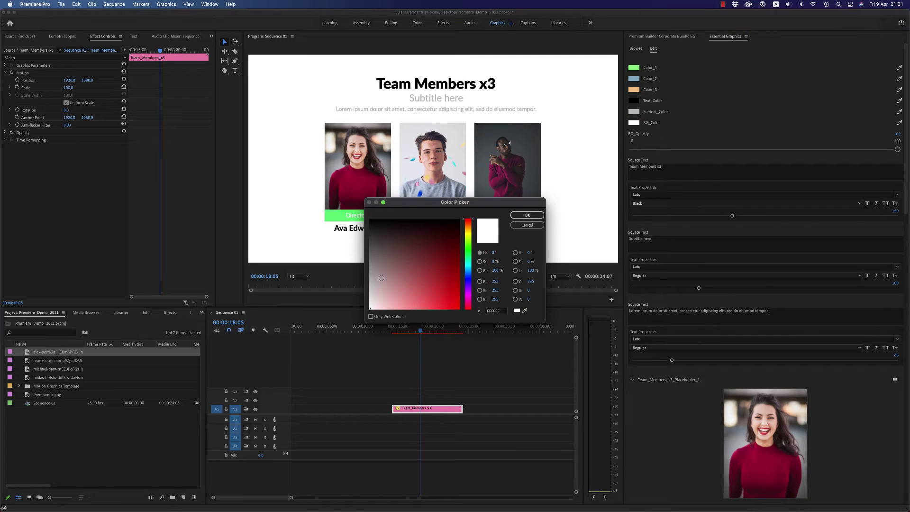
{"action": "left_click", "coordinate": [527, 215]}
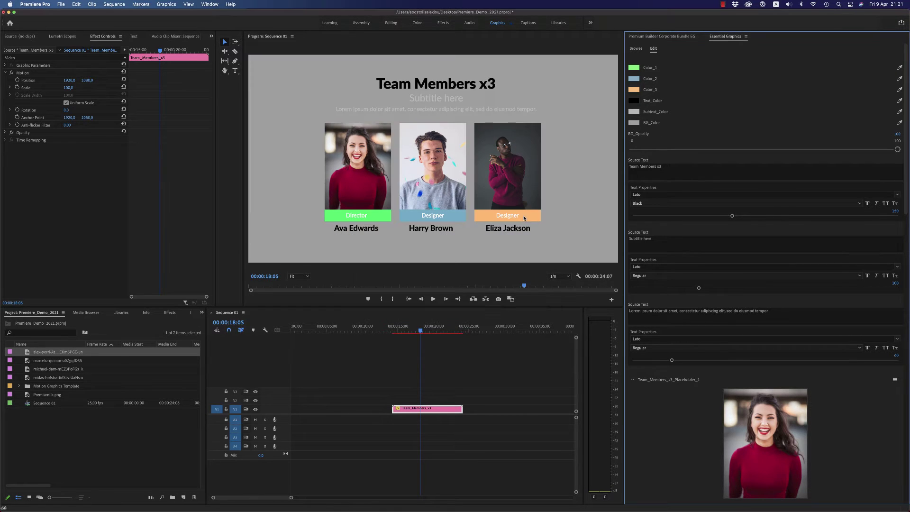
Delete the Team_Members_x3 clip from Sequence 01 and look through the extension's Process, Services and Timeline categories
{"action": "left_click", "coordinate": [432, 414]}
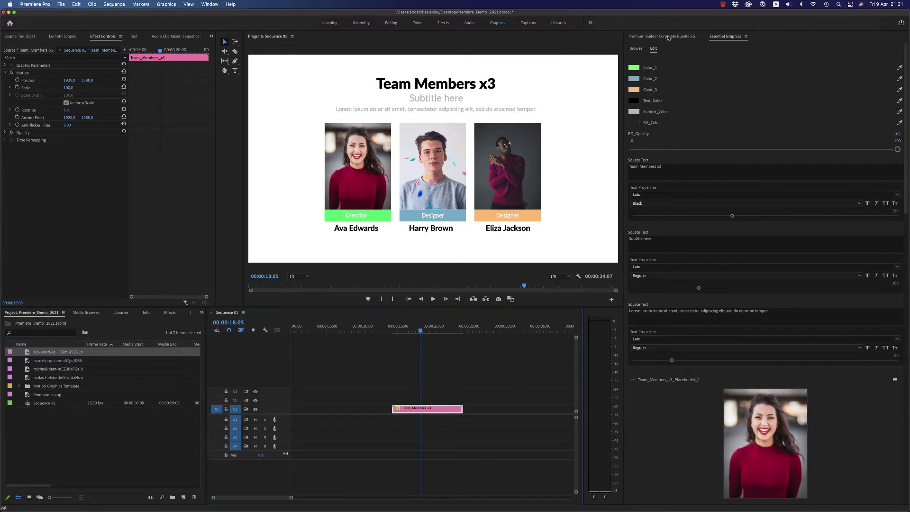
{"action": "key", "text": "Delete"}
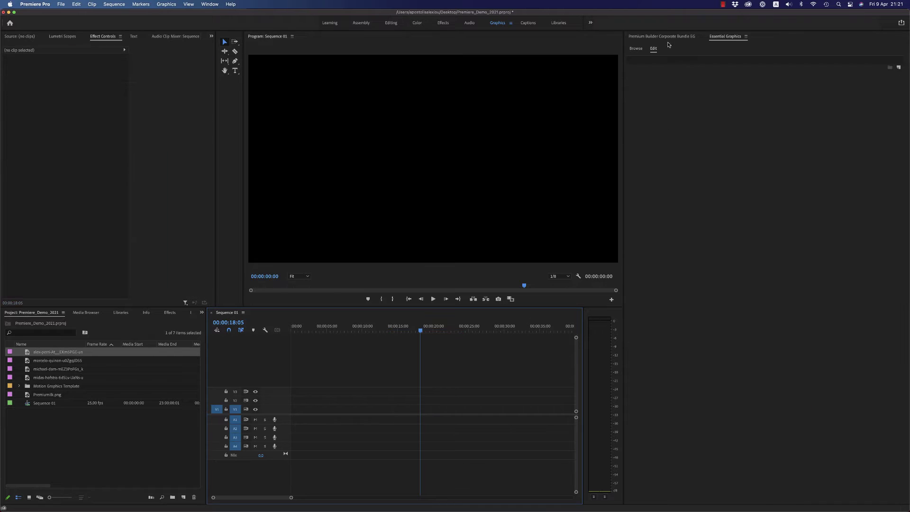
{"action": "left_click", "coordinate": [662, 36]}
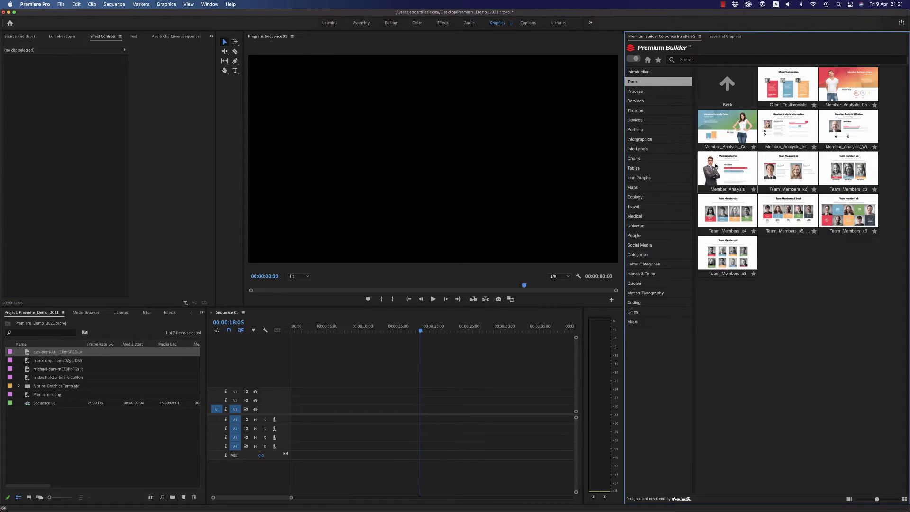
{"action": "left_click", "coordinate": [640, 91]}
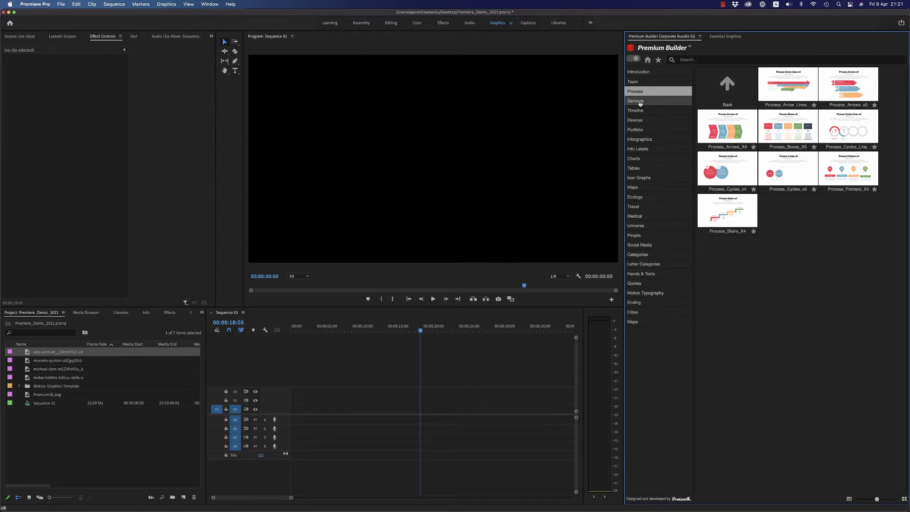
{"action": "left_click", "coordinate": [640, 101]}
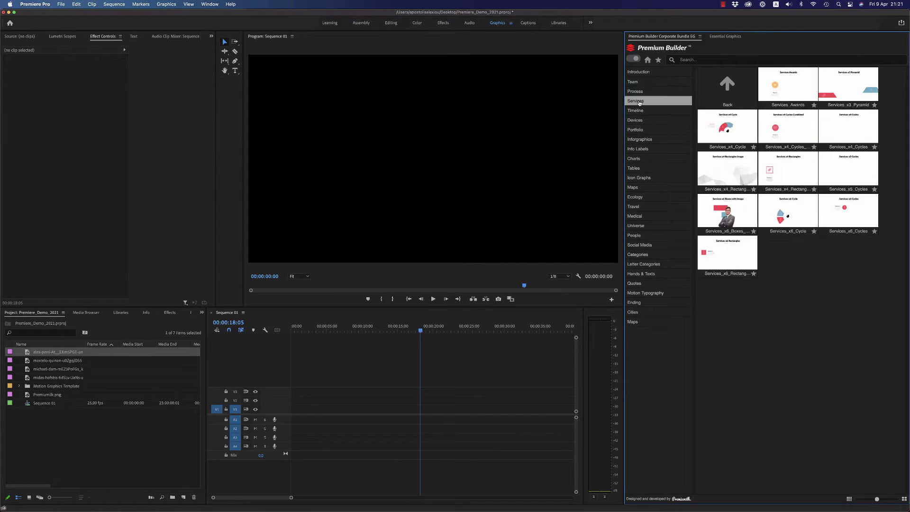
{"action": "left_click", "coordinate": [640, 110]}
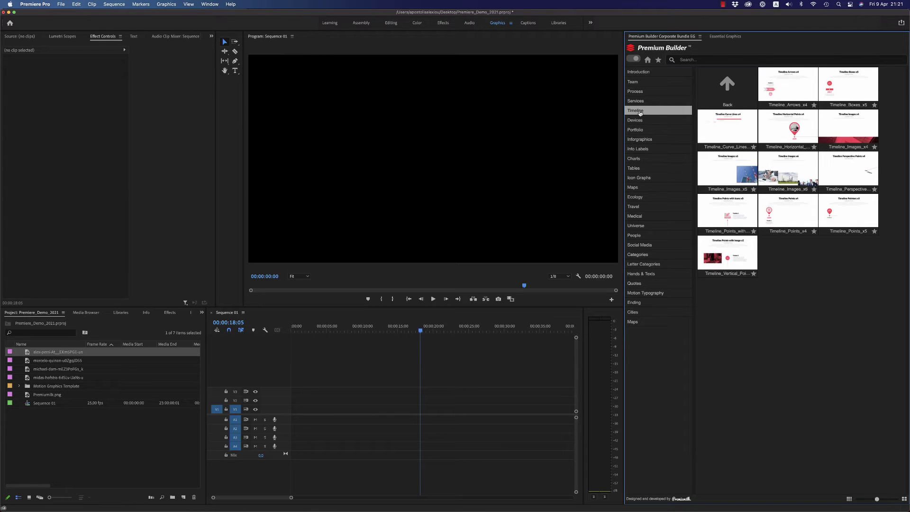
Insert the Laptops_Mockup template from the Devices category on track V1 across the playhead and show its Essential Graphics settings
{"action": "left_click", "coordinate": [635, 120]}
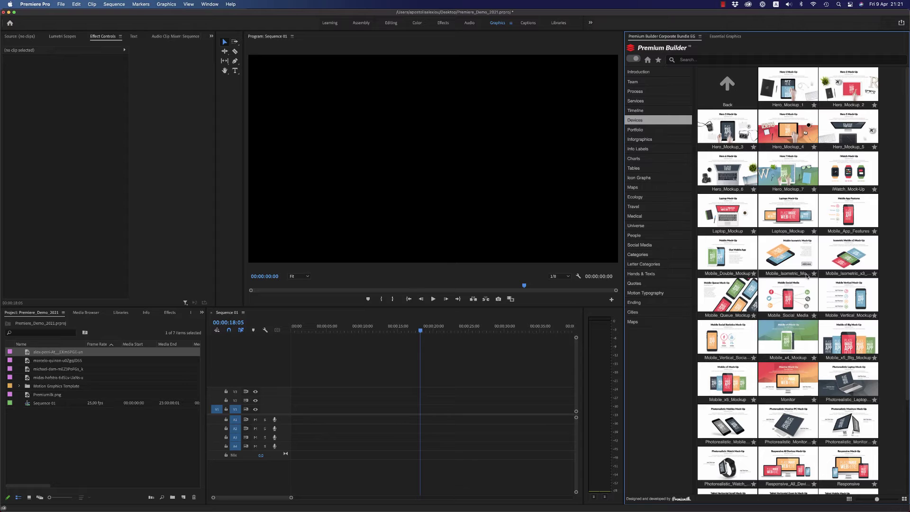
{"action": "left_click", "coordinate": [789, 219]}
{"action": "left_click", "coordinate": [467, 409]}
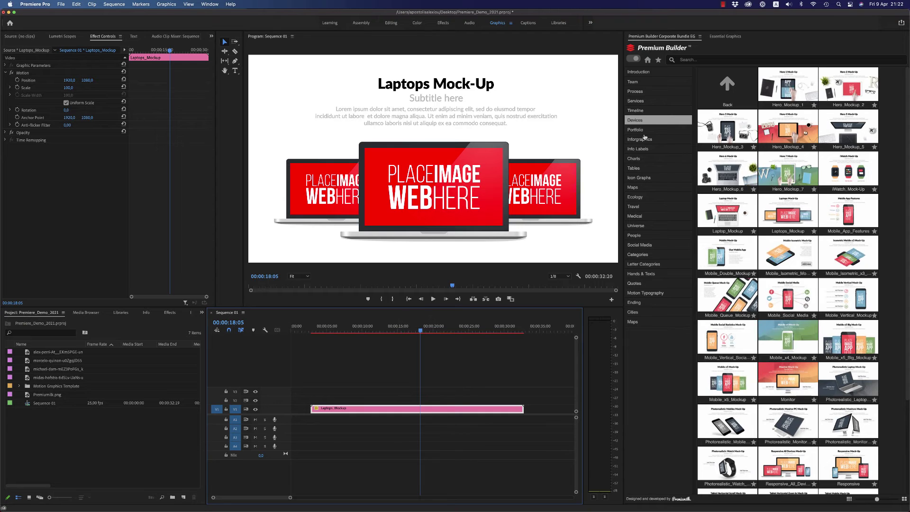
{"action": "left_click", "coordinate": [726, 36]}
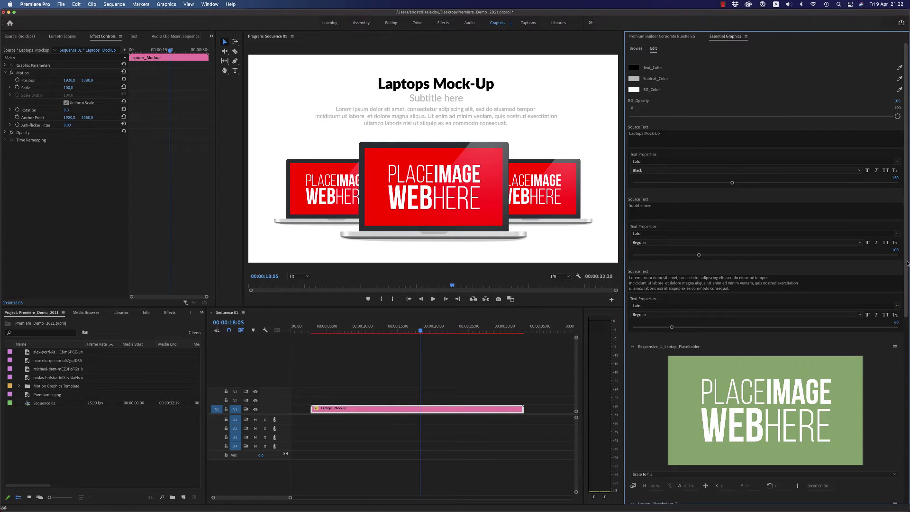
Fill the three laptop placeholders with the forest mountain river, misty lake and desert road car photos from Photos_Minimal_Category
{"action": "scroll", "coordinate": [784, 347], "scroll_direction": "down", "scroll_amount": 15}
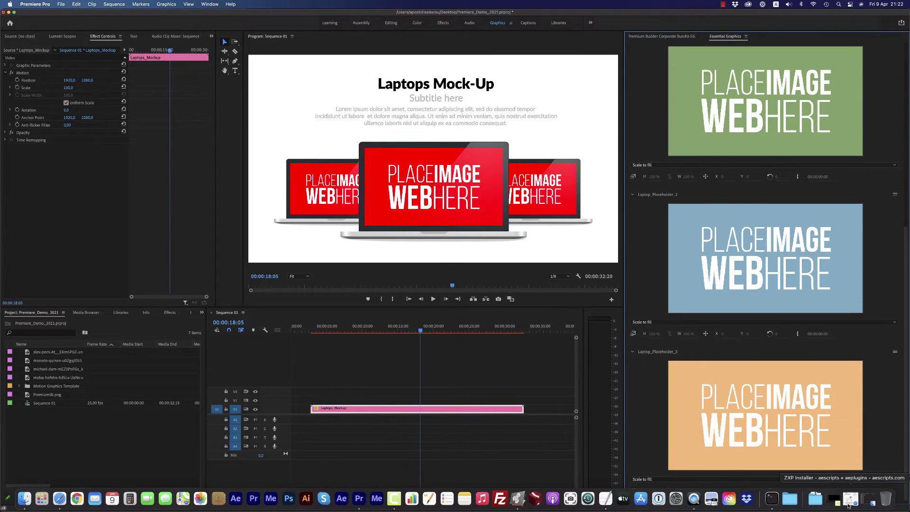
{"action": "left_click", "coordinate": [849, 504]}
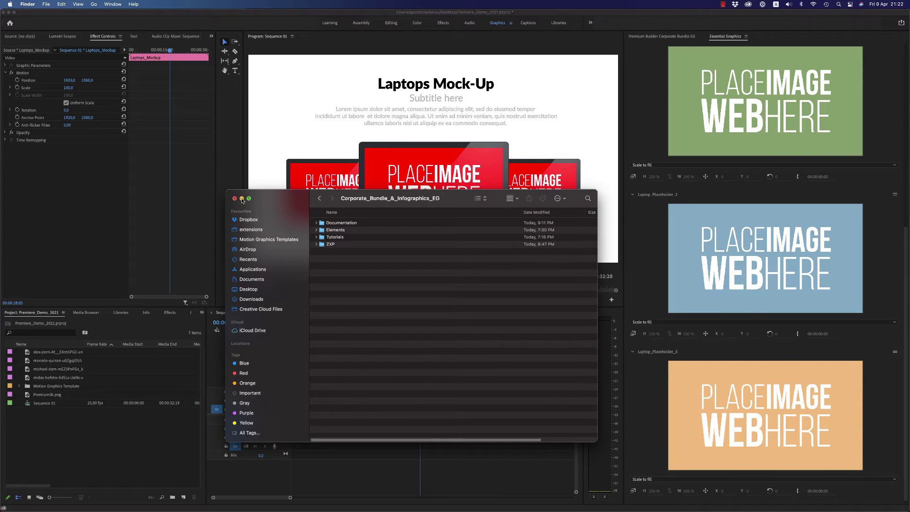
{"action": "left_click", "coordinate": [242, 199]}
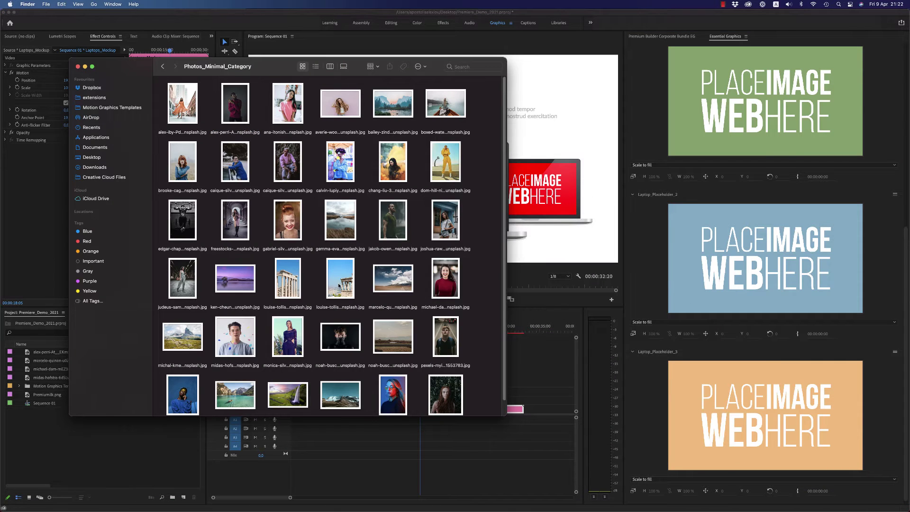
{"action": "left_click_drag", "start_coordinate": [390, 106], "coordinate": [766, 112]}
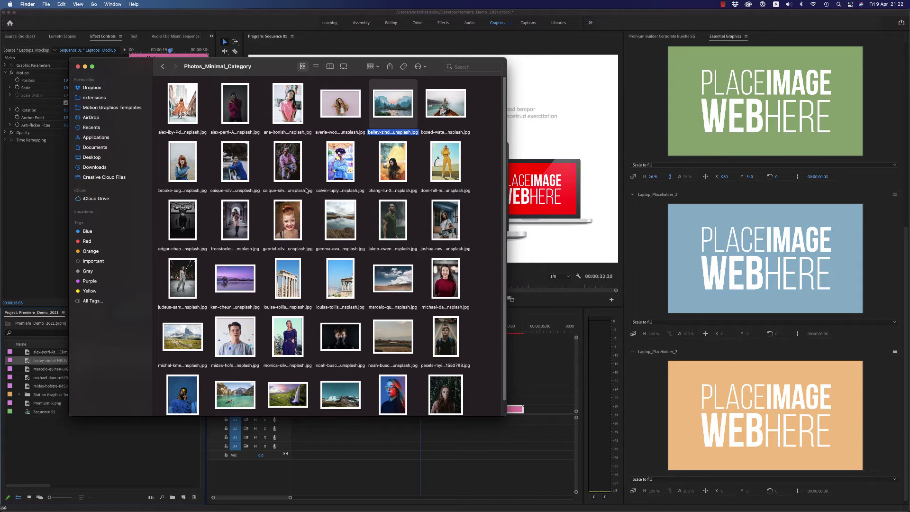
{"action": "left_click_drag", "start_coordinate": [341, 220], "coordinate": [719, 265]}
{"action": "left_click_drag", "start_coordinate": [394, 335], "coordinate": [762, 397]}
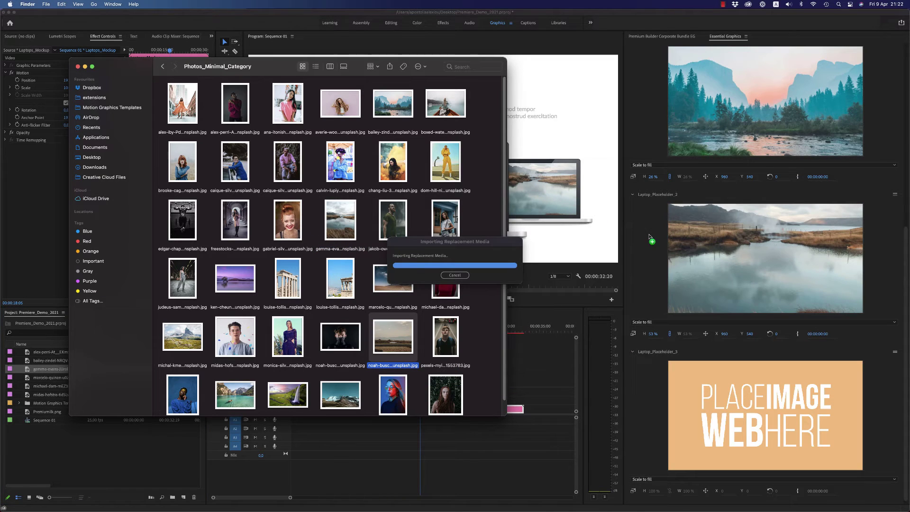
{"action": "left_click", "coordinate": [898, 313]}
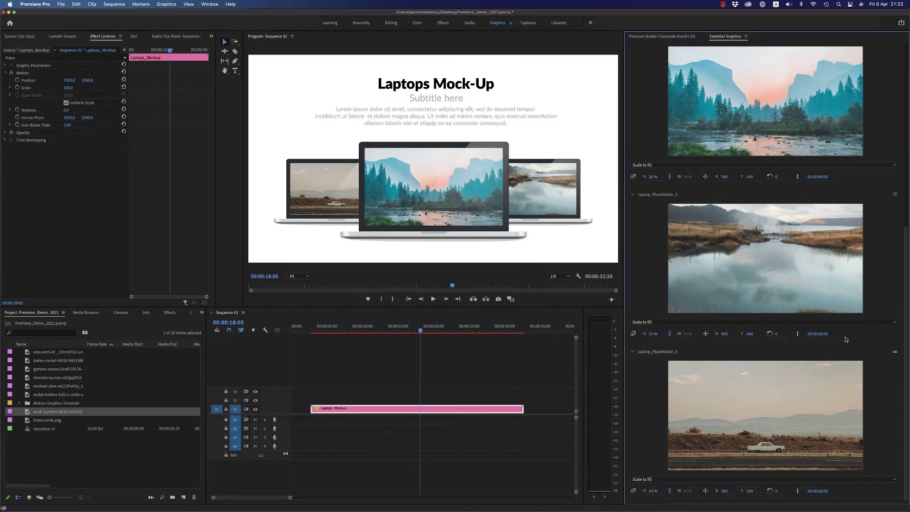
Open Laptop_Placeholder_3 in its own timeline and move the playhead to 00:00:09:09
{"action": "left_click", "coordinate": [896, 353]}
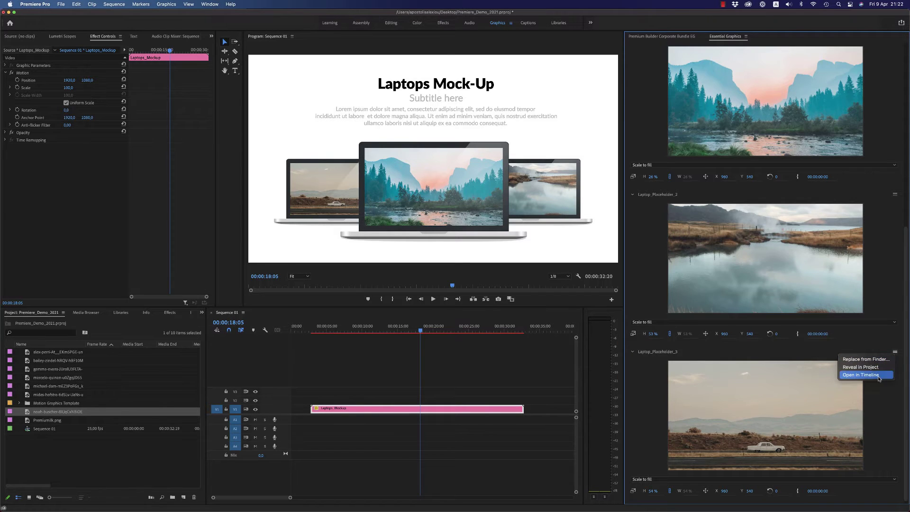
{"action": "left_click", "coordinate": [863, 375]}
{"action": "left_click", "coordinate": [331, 329]}
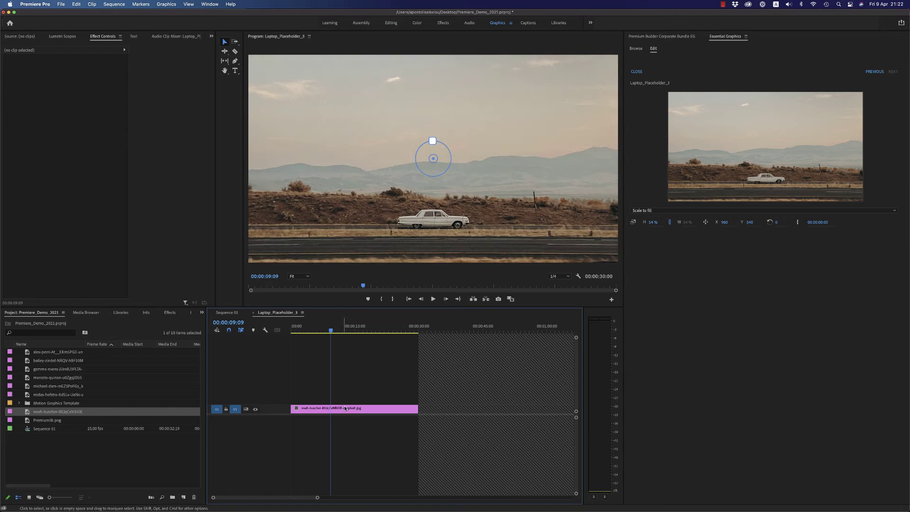
Scale the desert road car photo in Laptop_Placeholder_3 to 64%, move it up to Y 461, and return to Sequence 01
{"action": "left_click", "coordinate": [435, 200]}
{"action": "left_click_drag", "start_coordinate": [429, 145], "coordinate": [433, 108]}
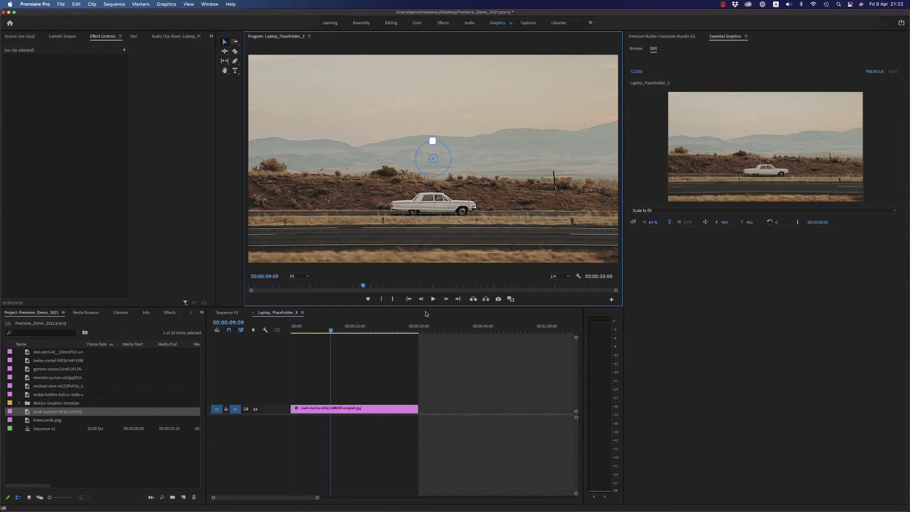
{"action": "left_click", "coordinate": [253, 313]}
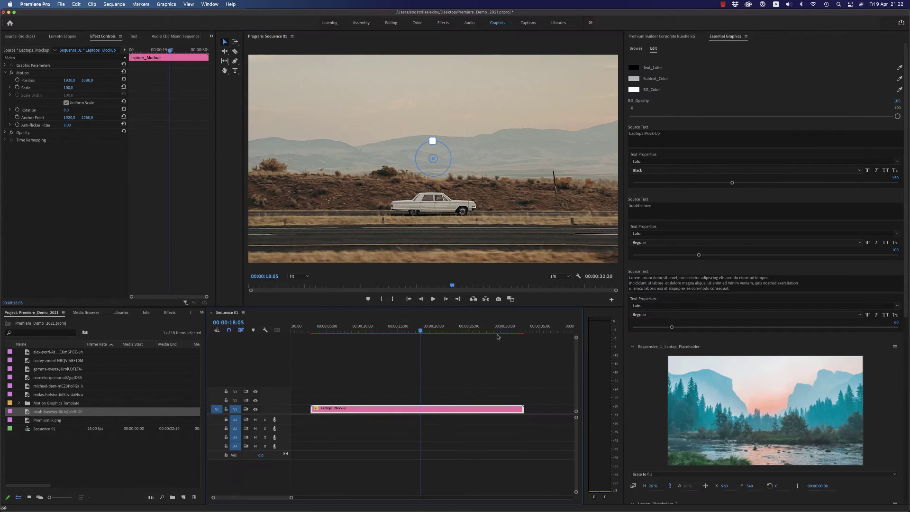
Look at the extension's Portfolio category and delete the Laptops_Mockup clip from Sequence 01
{"action": "left_click", "coordinate": [654, 37]}
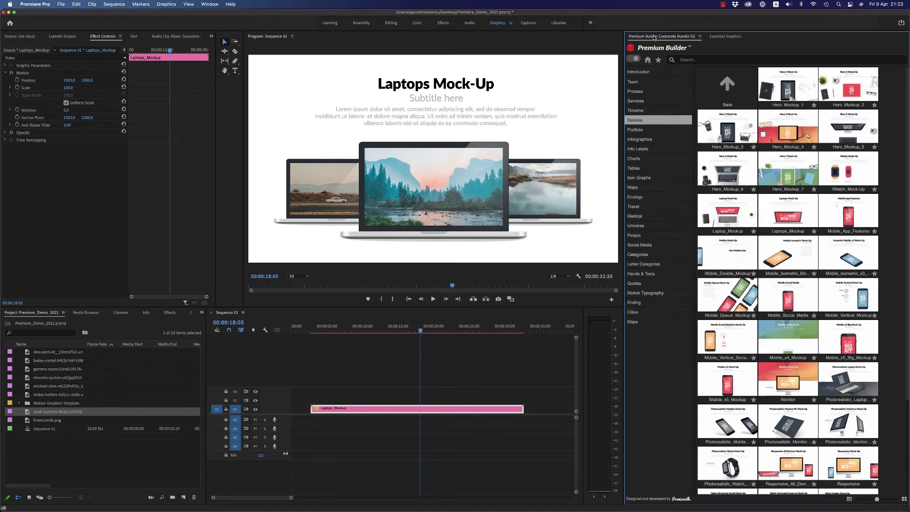
{"action": "left_click", "coordinate": [641, 132]}
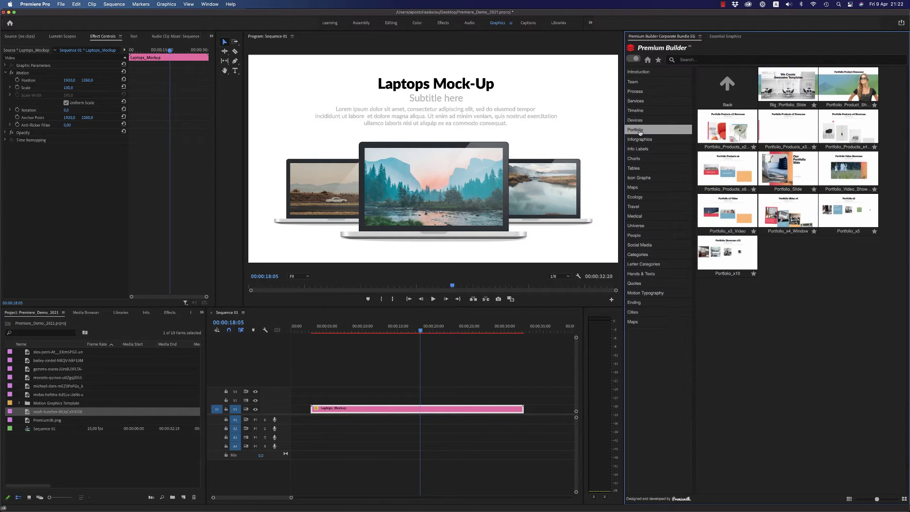
{"action": "left_click", "coordinate": [457, 411]}
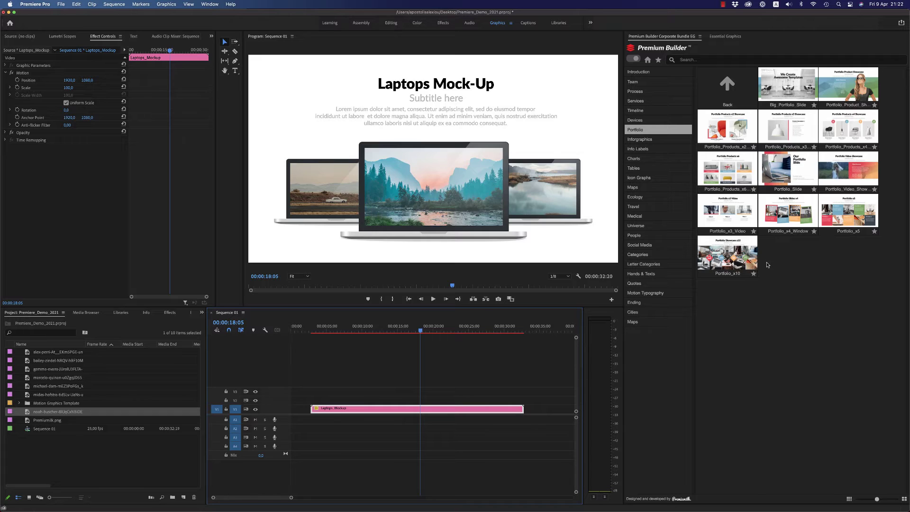
{"action": "key", "text": "Delete"}
Look through the Infographics and Info Labels categories, and insert the Chart_Bars_x8 template from Charts at the playhead and preview it
{"action": "left_click", "coordinate": [645, 140]}
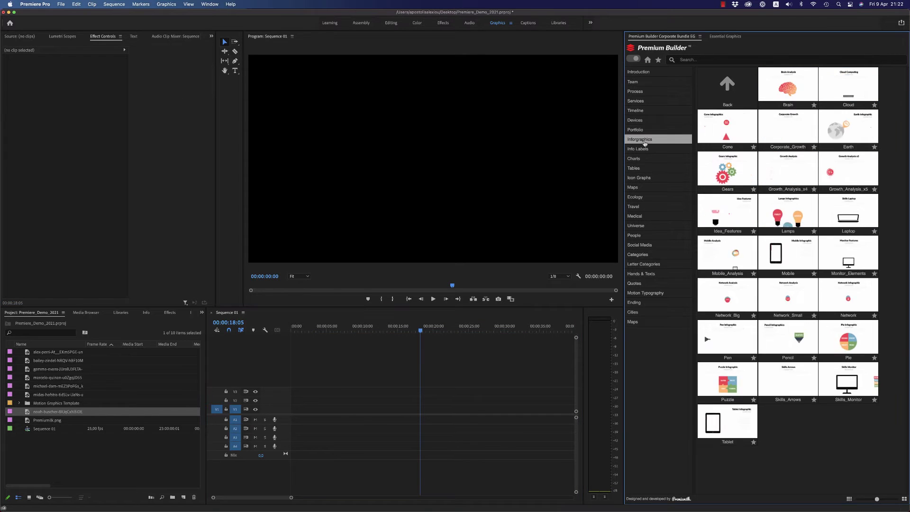
{"action": "left_click", "coordinate": [642, 150]}
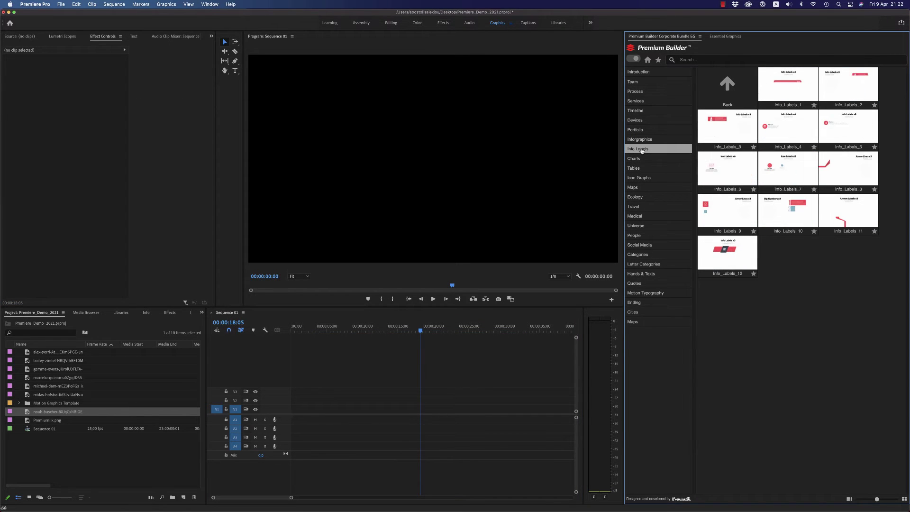
{"action": "left_click", "coordinate": [643, 160]}
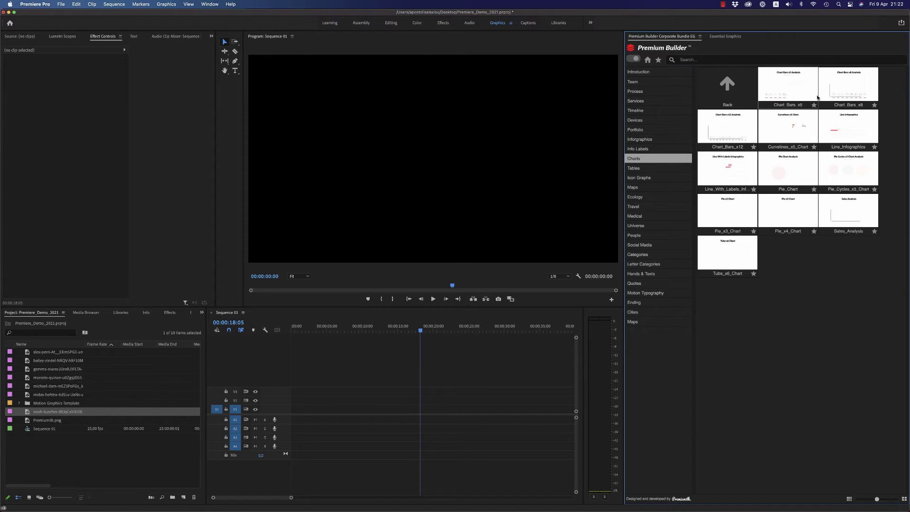
{"action": "left_click", "coordinate": [842, 95]}
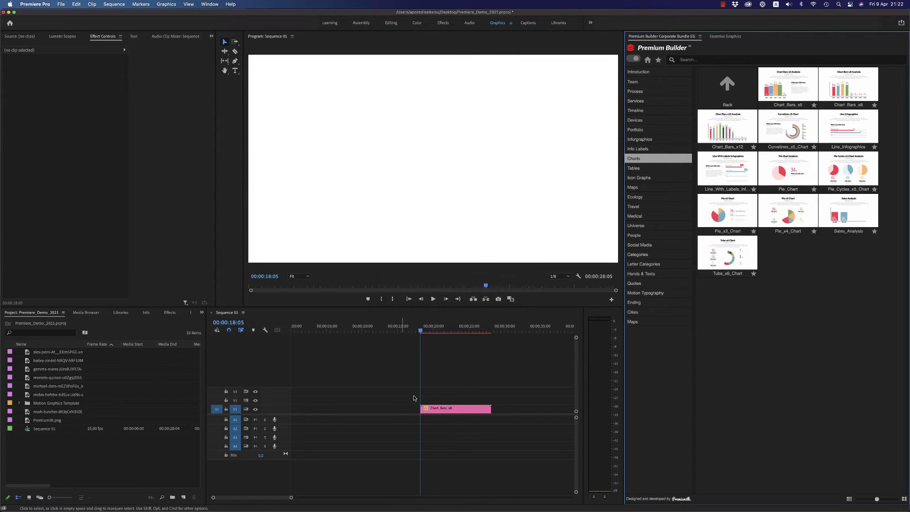
{"action": "left_click", "coordinate": [439, 408]}
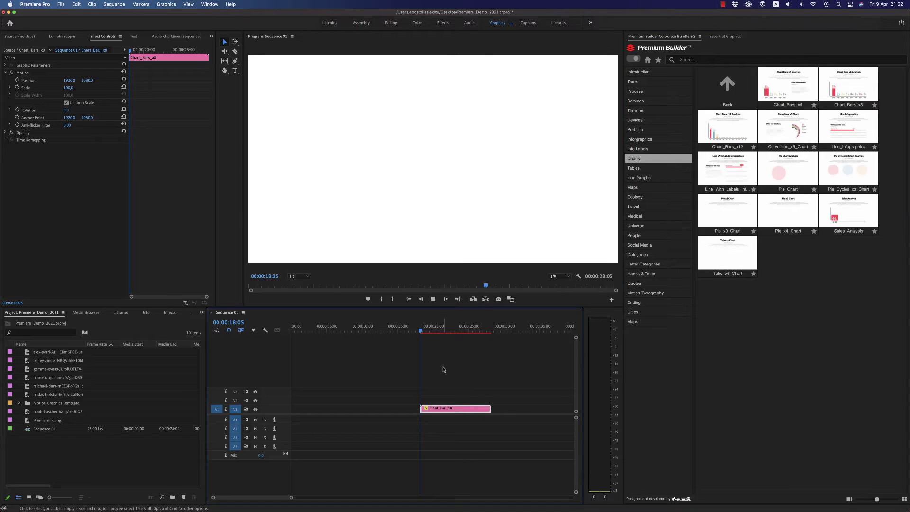
{"action": "key", "text": "space"}
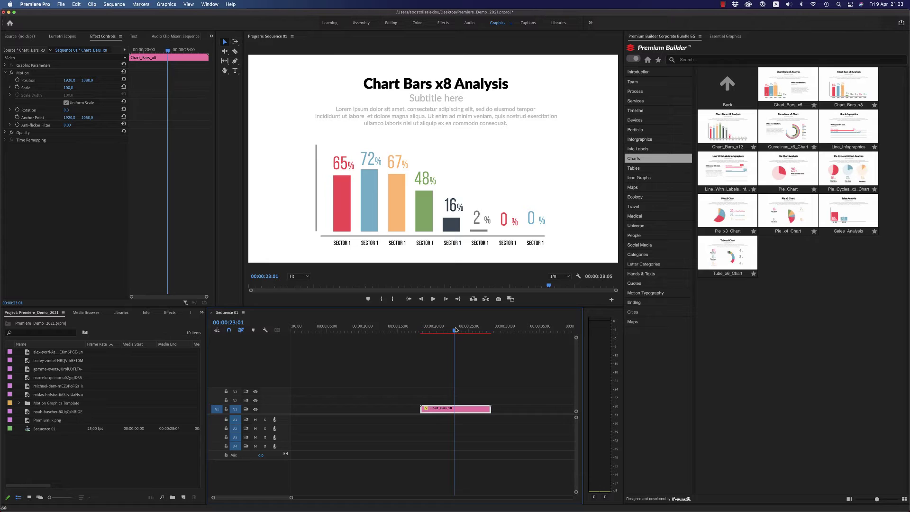
Set Chart_Bars_x8 bars one, two, three, five, seven and eight to 79, 21, 33, 34, 42 and 30 percent and preview the animation
{"action": "left_click", "coordinate": [679, 38]}
{"action": "left_click", "coordinate": [725, 37]}
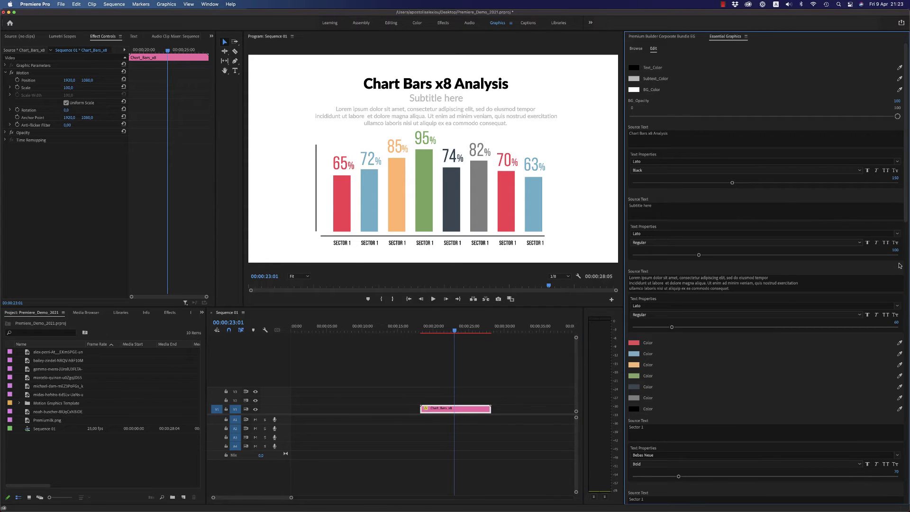
{"action": "left_click_drag", "start_coordinate": [906, 211], "coordinate": [906, 494]}
{"action": "left_click_drag", "start_coordinate": [809, 363], "coordinate": [785, 365]}
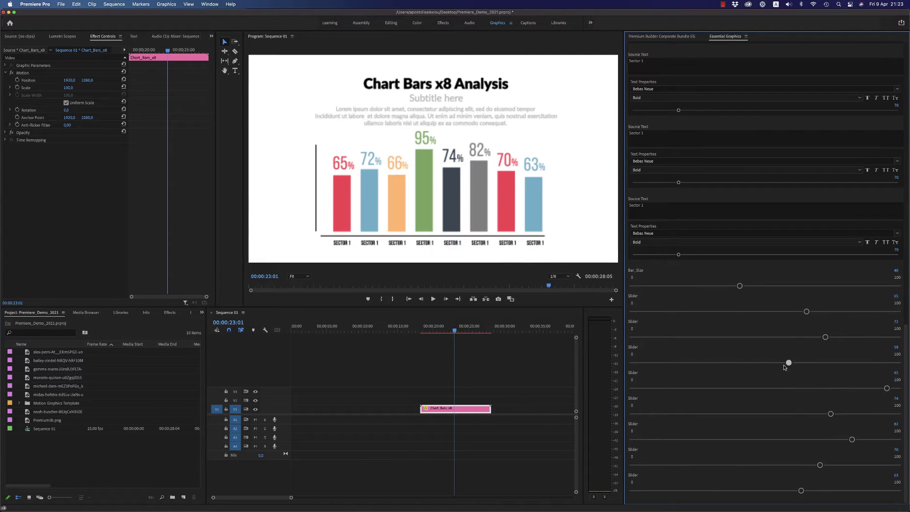
{"action": "left_click_drag", "start_coordinate": [726, 369], "coordinate": [717, 369]}
{"action": "left_click_drag", "start_coordinate": [827, 344], "coordinate": [689, 346]}
{"action": "left_click_drag", "start_coordinate": [807, 311], "coordinate": [841, 312]}
{"action": "left_click_drag", "start_coordinate": [831, 416], "coordinate": [714, 422]}
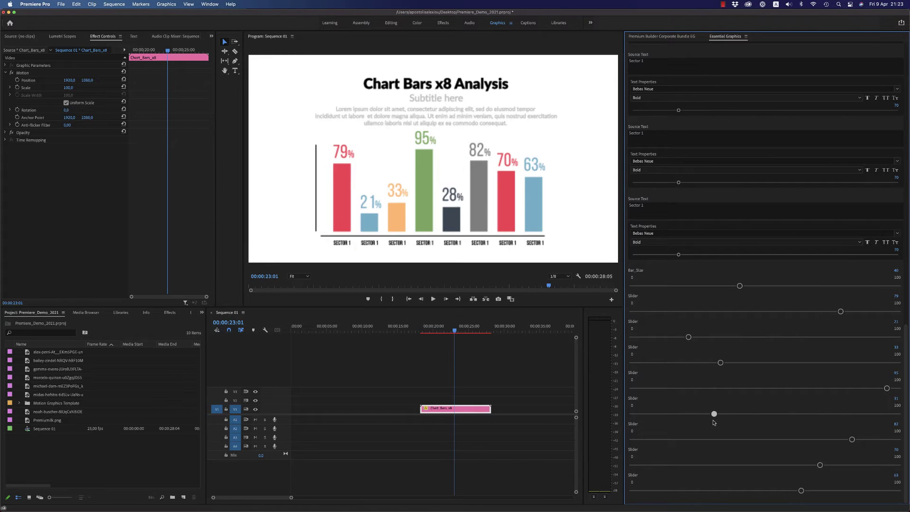
{"action": "left_click_drag", "start_coordinate": [820, 466], "coordinate": [745, 465]}
{"action": "left_click_drag", "start_coordinate": [801, 491], "coordinate": [713, 491]}
{"action": "left_click", "coordinate": [427, 331]}
{"action": "key", "text": "space"}
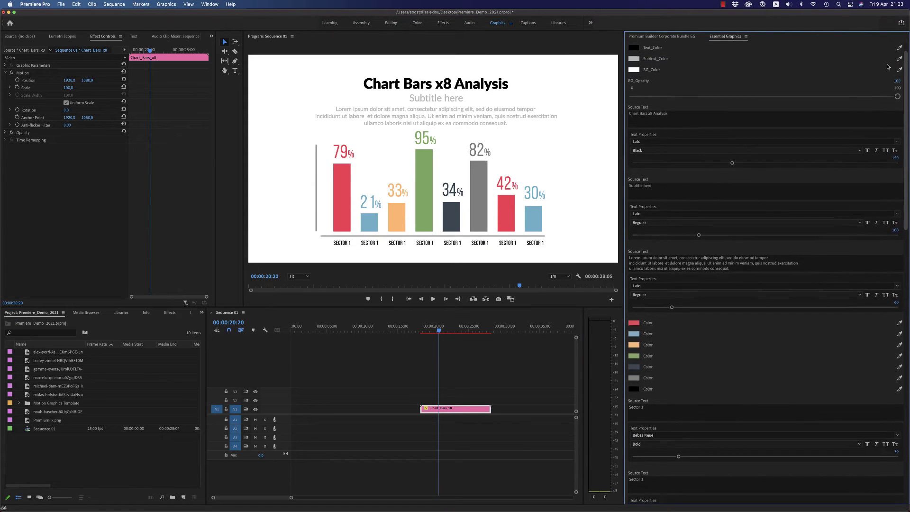
Insert the Pie_Chart template from the Charts category on track V1 at the playhead and preview its animation
{"action": "left_click", "coordinate": [669, 37]}
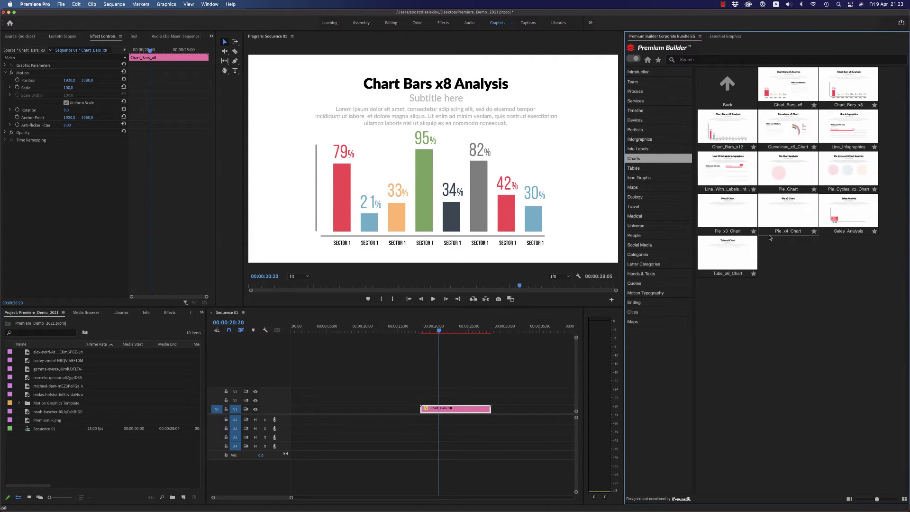
{"action": "left_click_drag", "start_coordinate": [435, 413], "coordinate": [440, 409]}
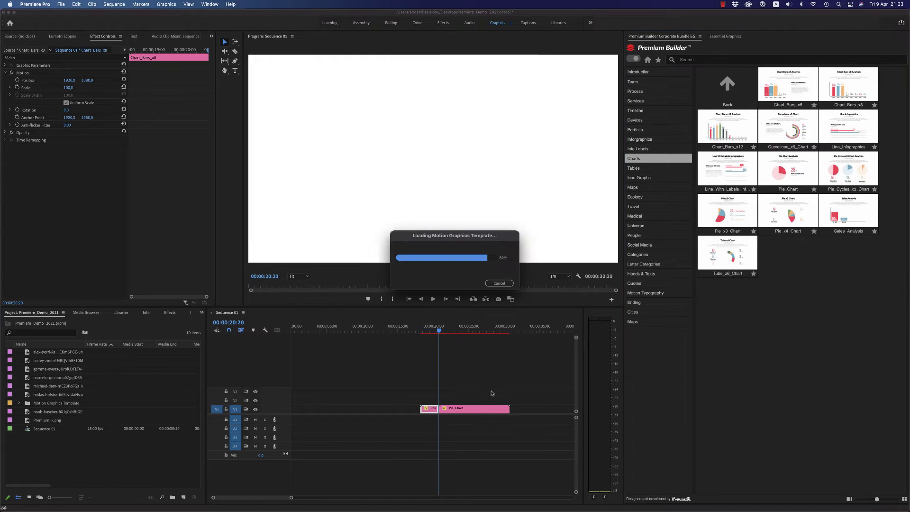
{"action": "left_click", "coordinate": [481, 411]}
{"action": "key", "text": "space"}
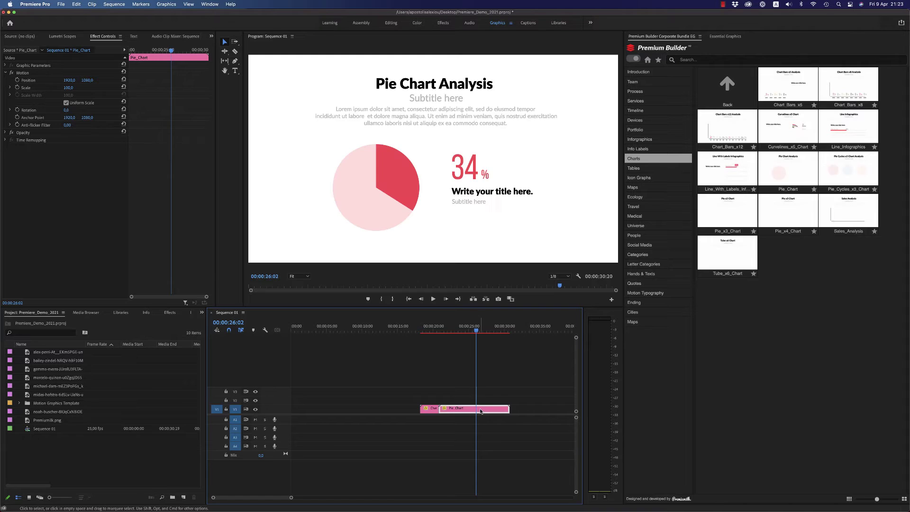
Set the Pie_Chart percentage slider to 50 in its Essential Graphics settings
{"action": "left_click", "coordinate": [712, 37]}
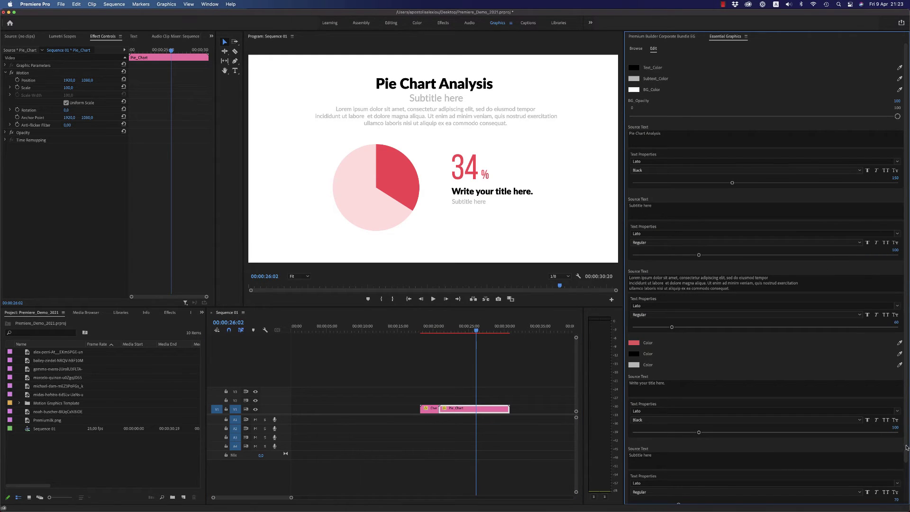
{"action": "scroll", "coordinate": [752, 485], "scroll_direction": "down", "scroll_amount": 2}
{"action": "left_click_drag", "start_coordinate": [724, 492], "coordinate": [767, 489]}
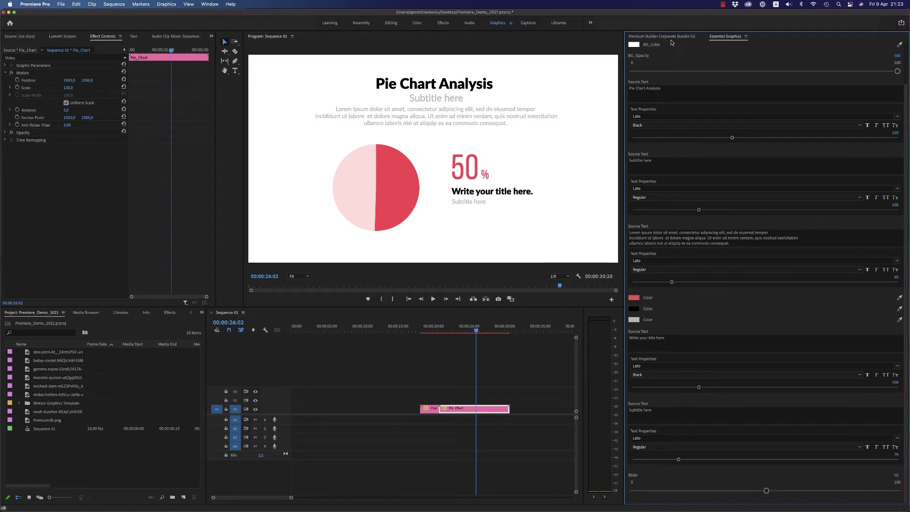
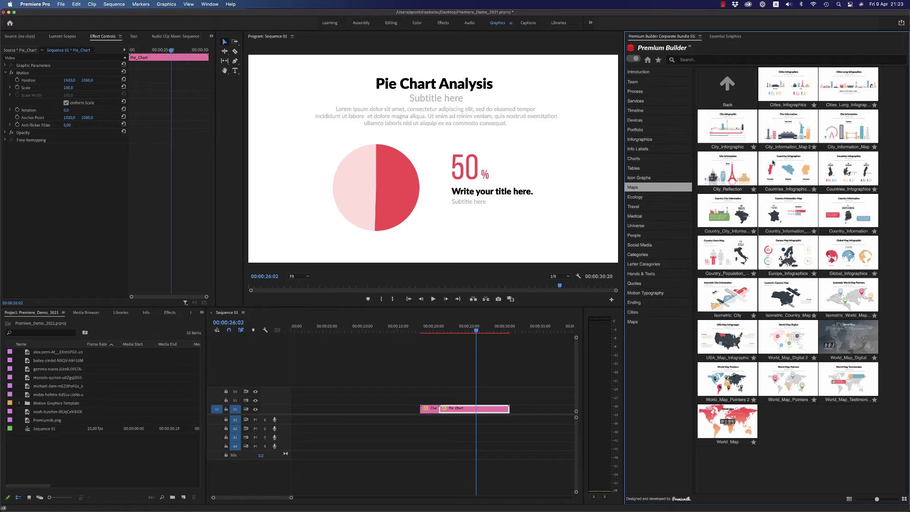
Insert the Cities_Long_Infographics template from the Maps category at the playhead and look over its Essential Graphics settings and city placeholders
{"action": "left_click", "coordinate": [842, 92]}
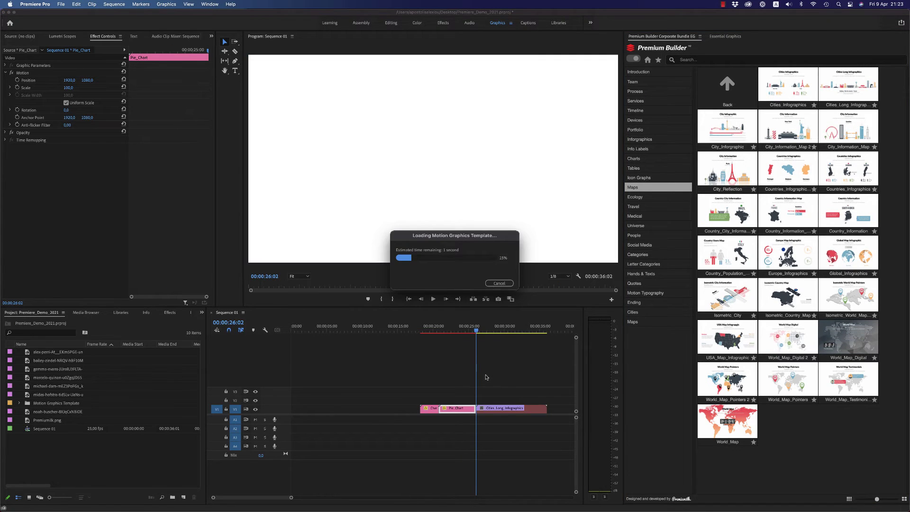
{"action": "left_click", "coordinate": [496, 330]}
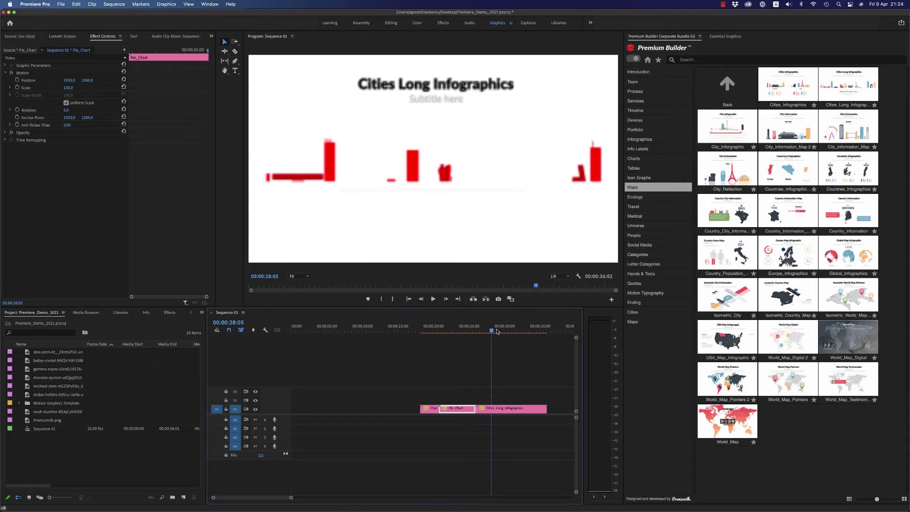
{"action": "left_click", "coordinate": [504, 412]}
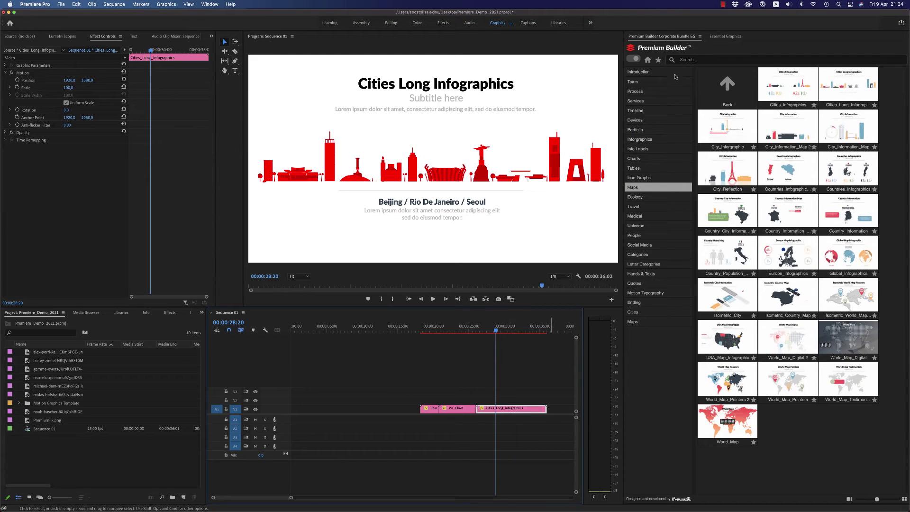
{"action": "left_click", "coordinate": [729, 36]}
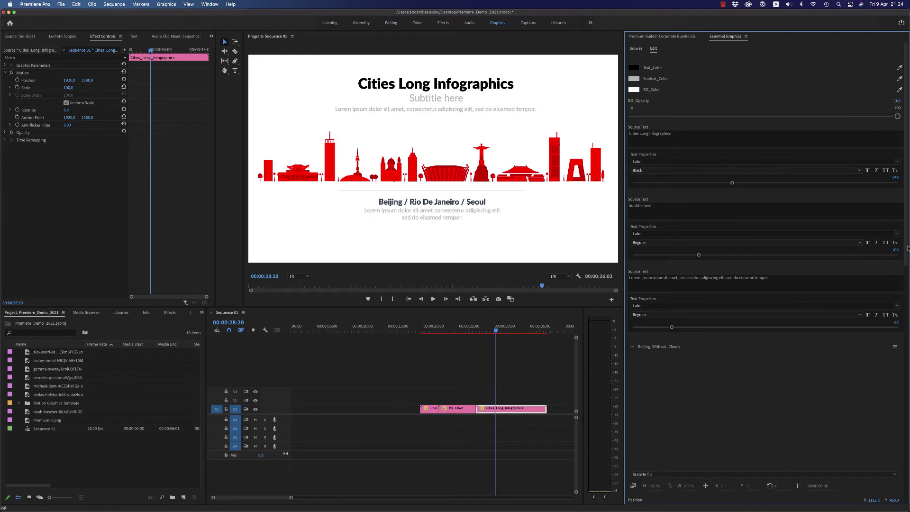
{"action": "scroll", "coordinate": [755, 274], "scroll_direction": "down", "scroll_amount": 5}
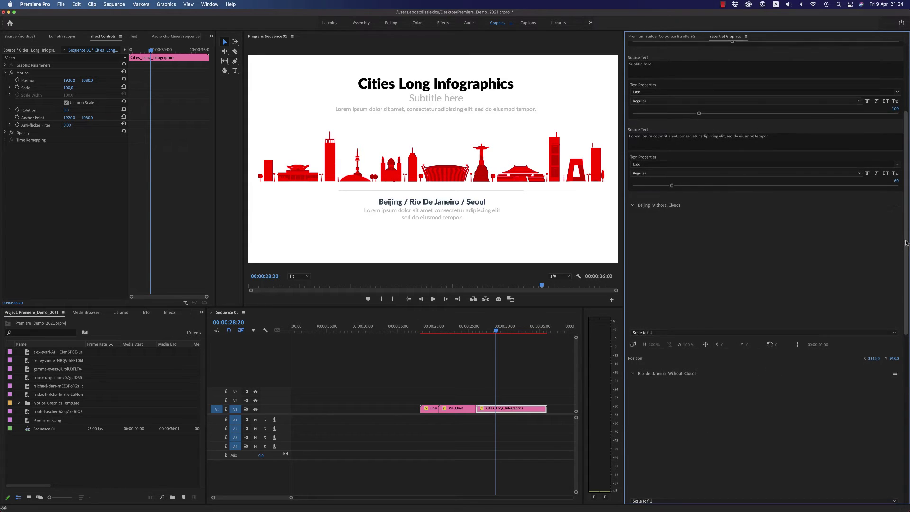
{"action": "scroll", "coordinate": [847, 134], "scroll_direction": "up", "scroll_amount": 5}
Look at the extension's Cities category, and fill the Beijing_Without_Clouds placeholder of Cities_Long_Infographics with the Premiumilk logo image
{"action": "left_click", "coordinate": [676, 36]}
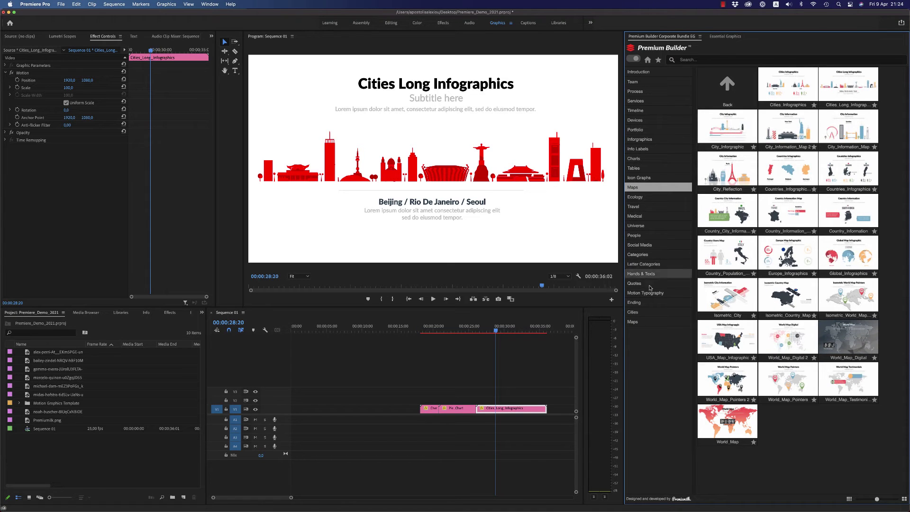
{"action": "left_click", "coordinate": [634, 313]}
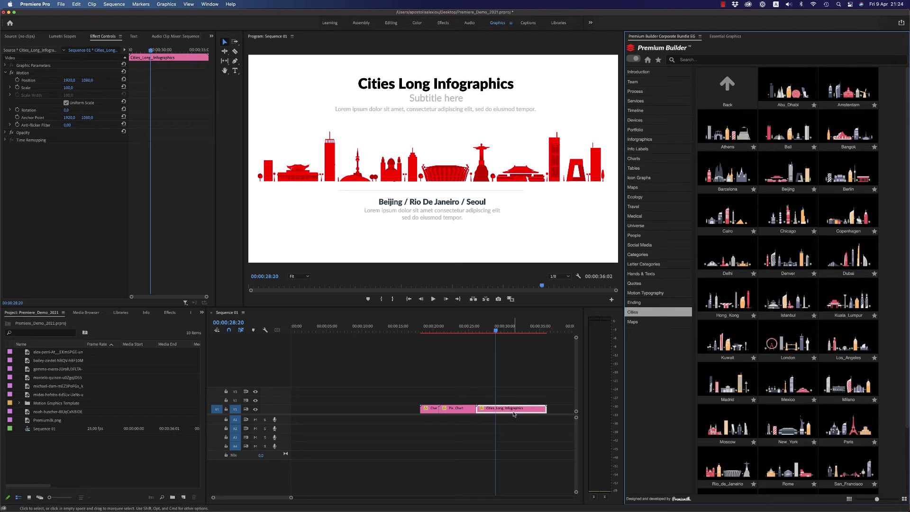
{"action": "left_click", "coordinate": [725, 36]}
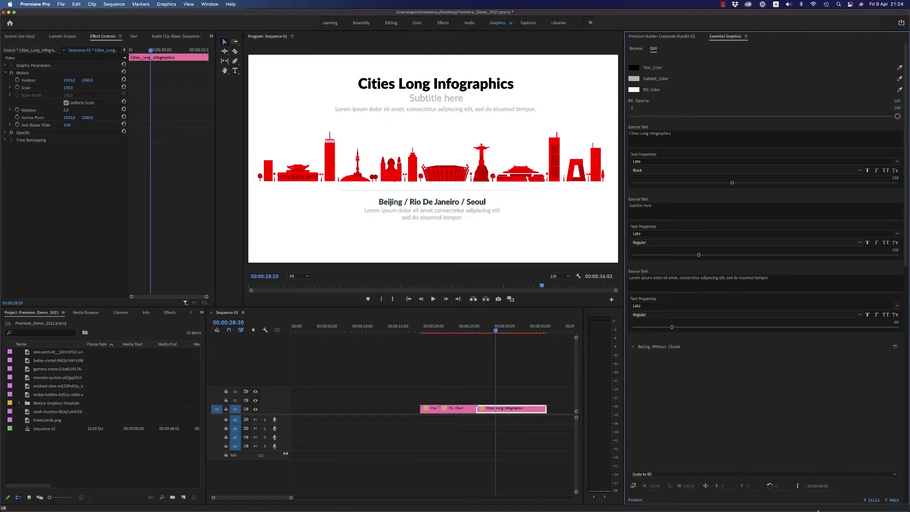
{"action": "mouse_move", "coordinate": [817, 511]}
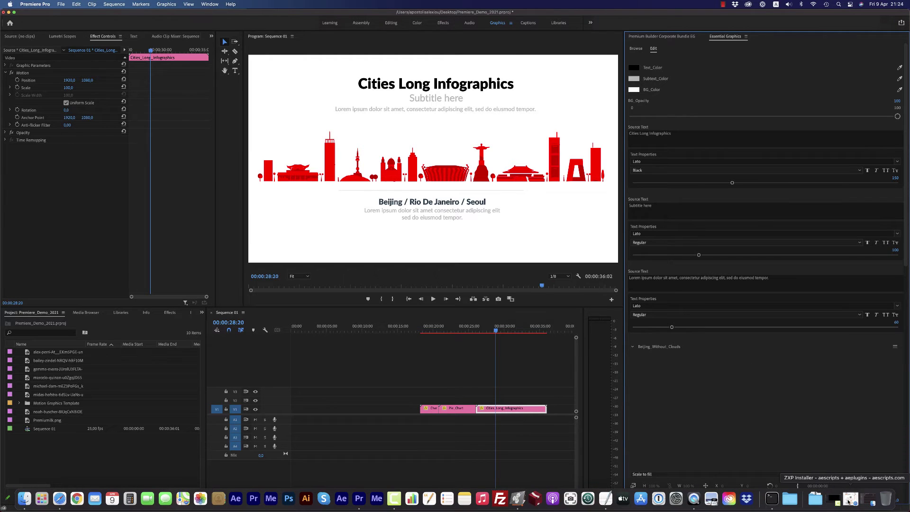
{"action": "left_click", "coordinate": [814, 500]}
{"action": "left_click_drag", "start_coordinate": [822, 429], "coordinate": [744, 404]}
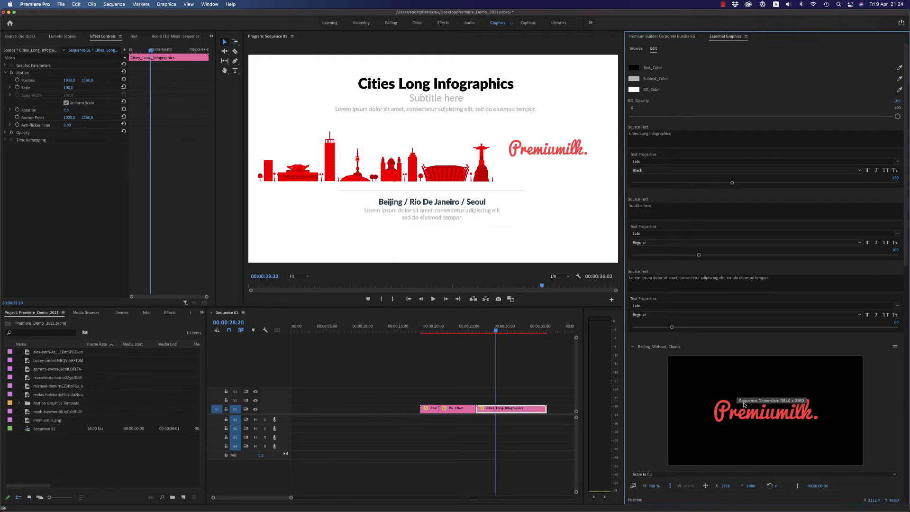
Open the Beijing_Without_Clouds placeholder in its own timeline and delete the Premiumilk.png clip from it
{"action": "left_click", "coordinate": [897, 348]}
{"action": "left_click", "coordinate": [858, 371]}
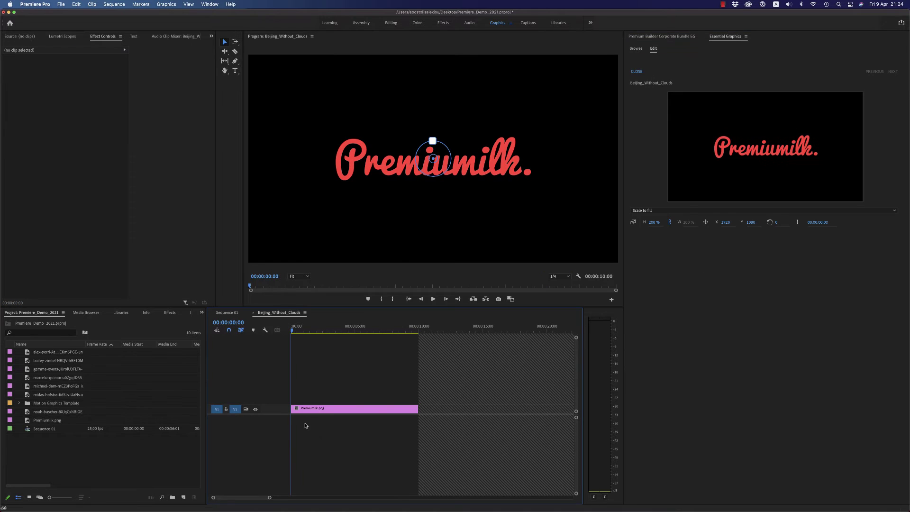
{"action": "left_click", "coordinate": [323, 411]}
{"action": "key", "text": "Delete"}
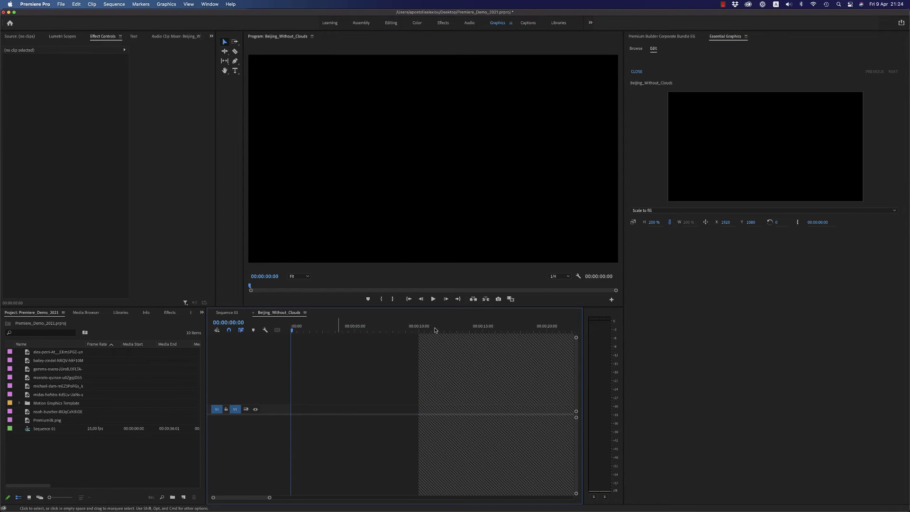
Insert the Delhi template from the Cities category into the Beijing_Without_Clouds timeline and move the playhead to 00:00:01:13
{"action": "left_click", "coordinate": [664, 36]}
{"action": "left_click", "coordinate": [728, 256]}
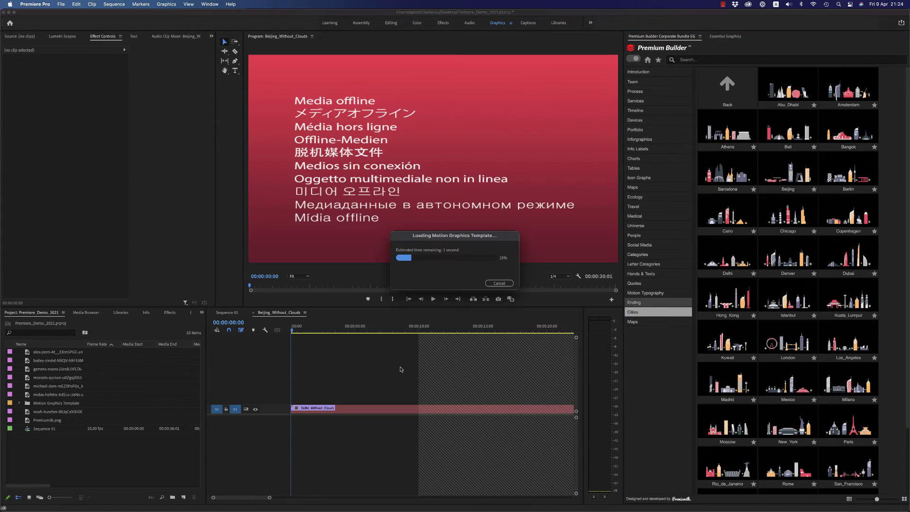
{"action": "left_click", "coordinate": [310, 330]}
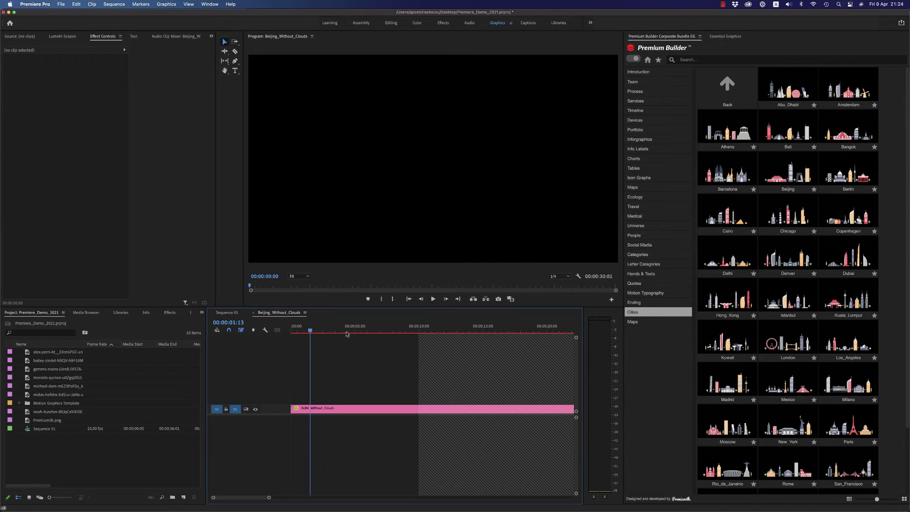
Preview the Delhi template at 00:00:04:18, then close the Beijing_Without_Clouds timeline and return to Cities_Long_Infographics in Sequence 01
{"action": "left_click", "coordinate": [359, 410]}
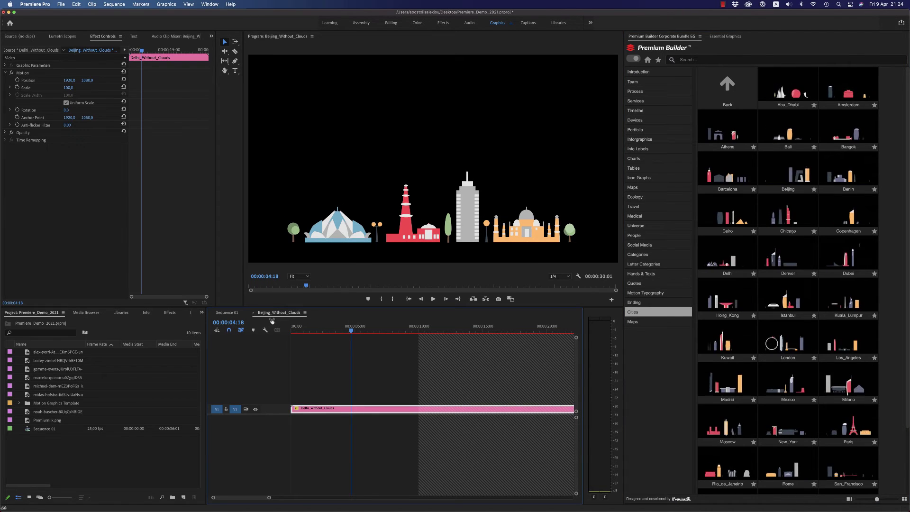
{"action": "left_click", "coordinate": [253, 313]}
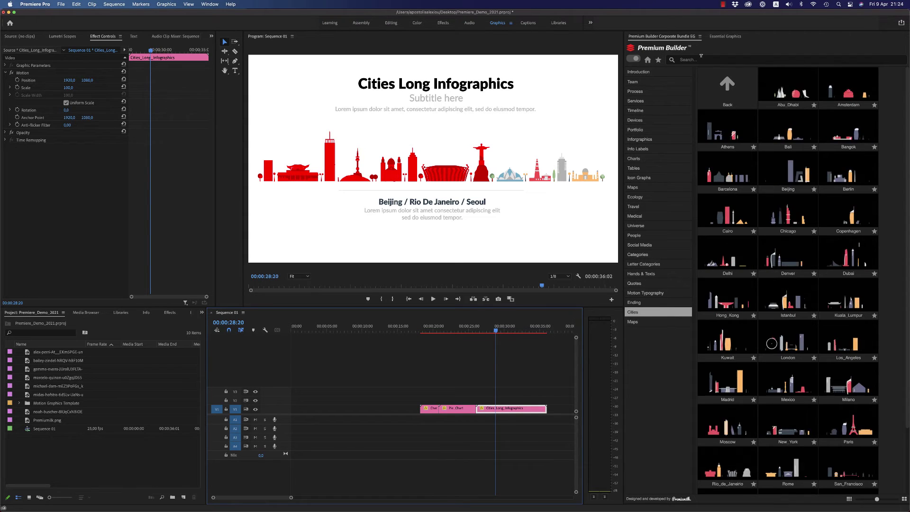
{"action": "left_click", "coordinate": [723, 38]}
Browse the extension's Maps, Ecology, Travel, Medical, Universe and People categories to see their templates
{"action": "left_click", "coordinate": [662, 36]}
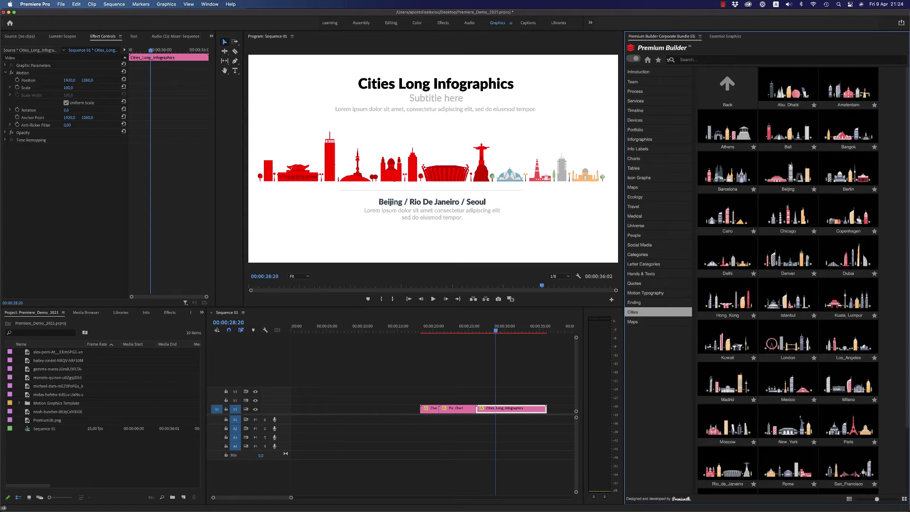
{"action": "left_click", "coordinate": [634, 187]}
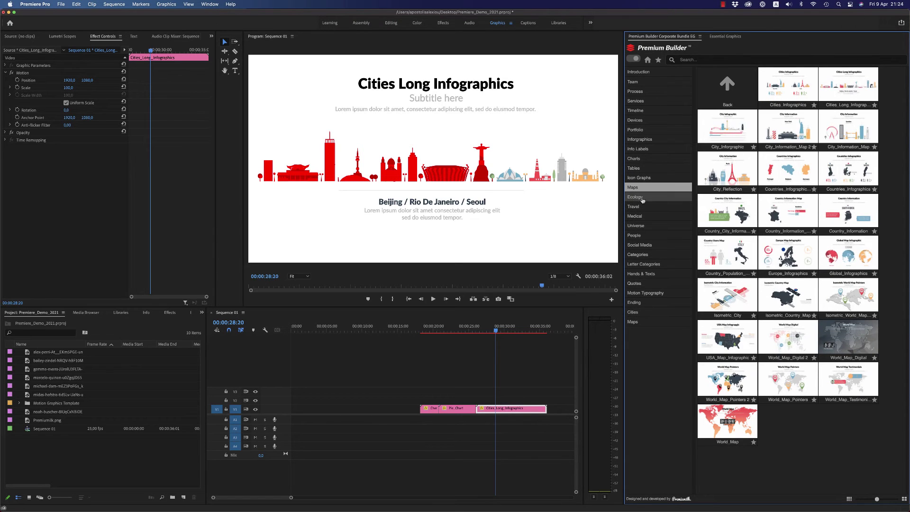
{"action": "left_click", "coordinate": [643, 198]}
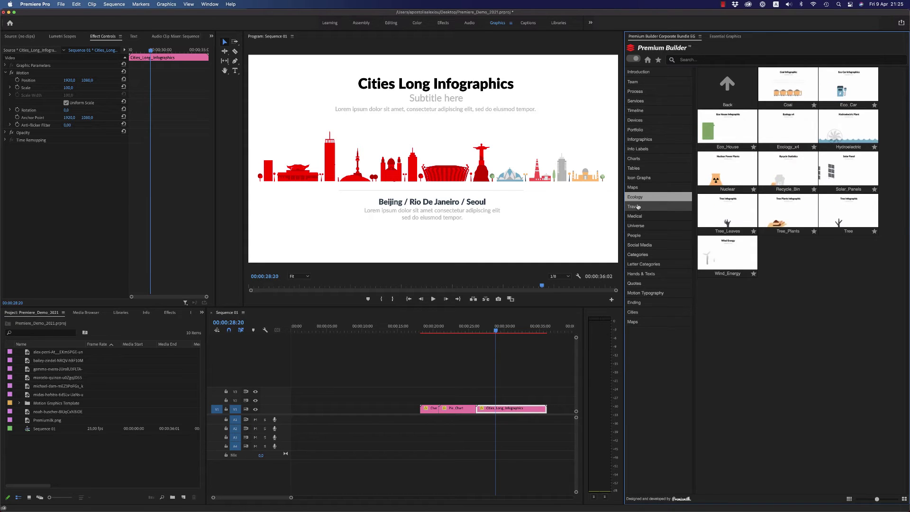
{"action": "left_click", "coordinate": [638, 207]}
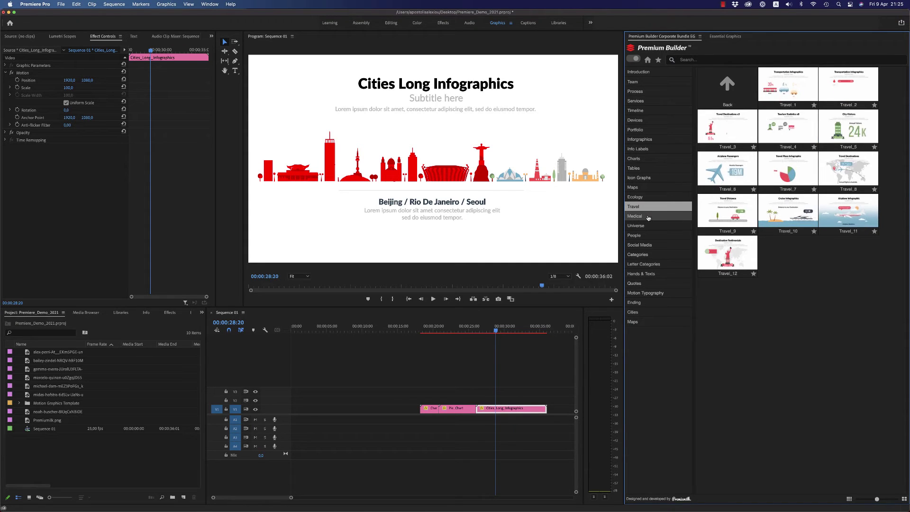
{"action": "left_click", "coordinate": [638, 217]}
{"action": "left_click", "coordinate": [640, 228]}
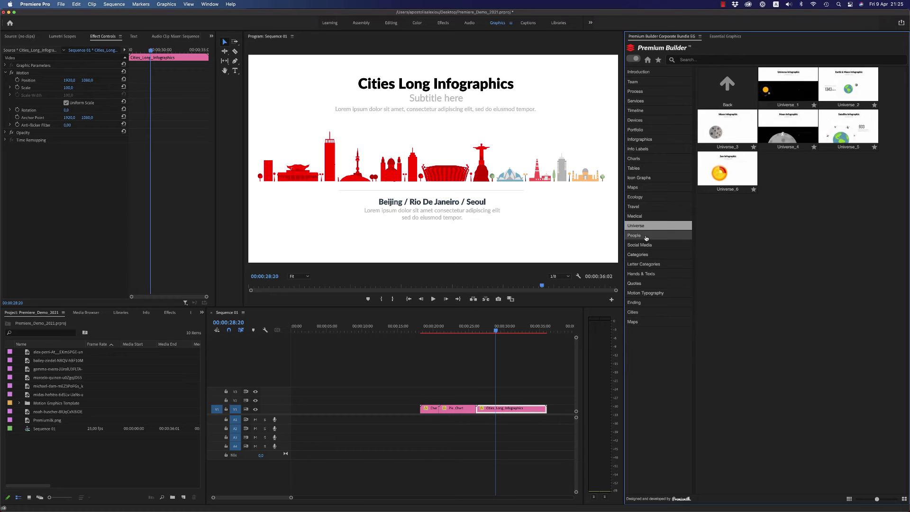
{"action": "left_click", "coordinate": [639, 235]}
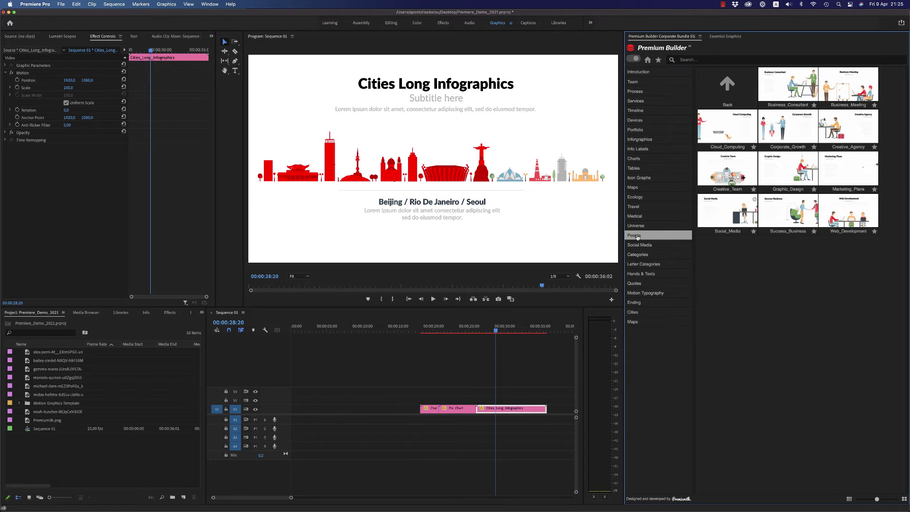
Move the playhead to 00:00:11:15 and delete all clips from Sequence 01
{"action": "left_click", "coordinate": [373, 327]}
{"action": "left_click_drag", "start_coordinate": [408, 392], "coordinate": [548, 430]}
{"action": "key", "text": "Delete"}
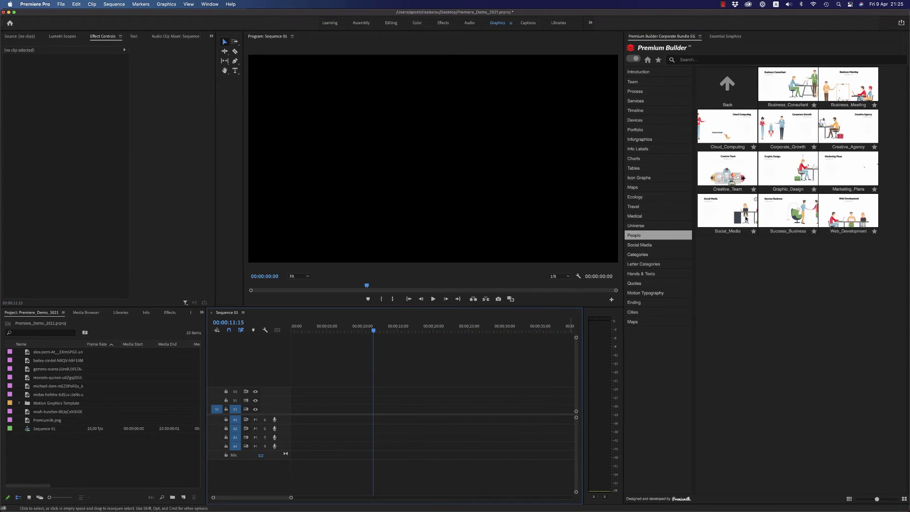
Insert the Creative_Agency template from the People category at the playhead and select its clip at 00:00:15:06
{"action": "left_click", "coordinate": [844, 134]}
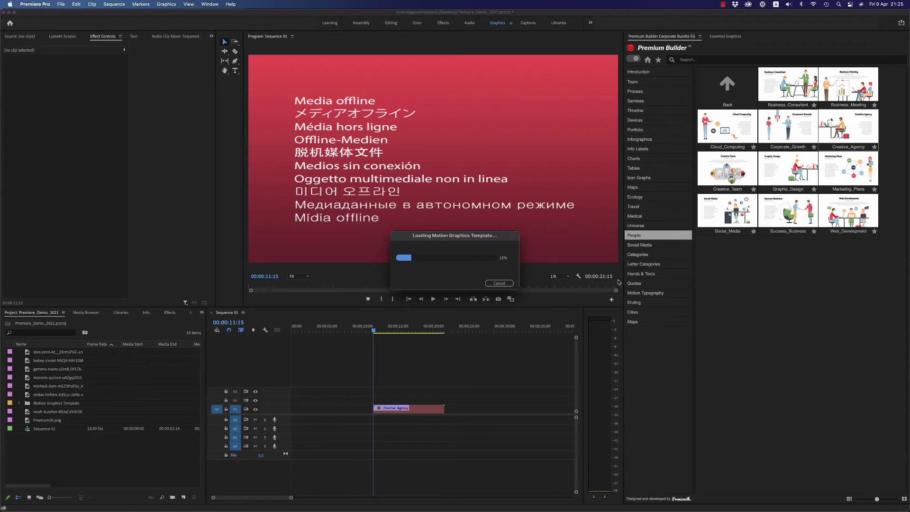
{"action": "left_click", "coordinate": [399, 332]}
{"action": "left_click", "coordinate": [409, 409]}
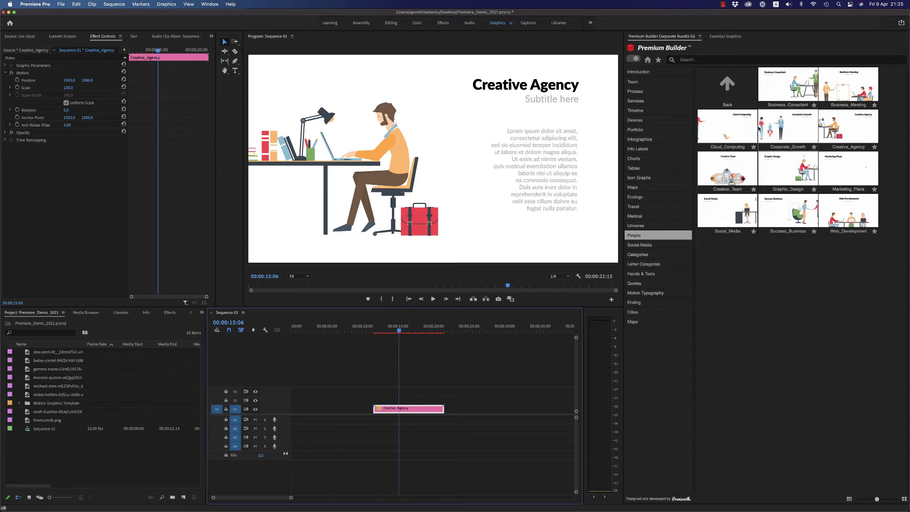
Look over the Creative_Agency color and text settings in Essential Graphics and play back the clip
{"action": "left_click", "coordinate": [725, 37]}
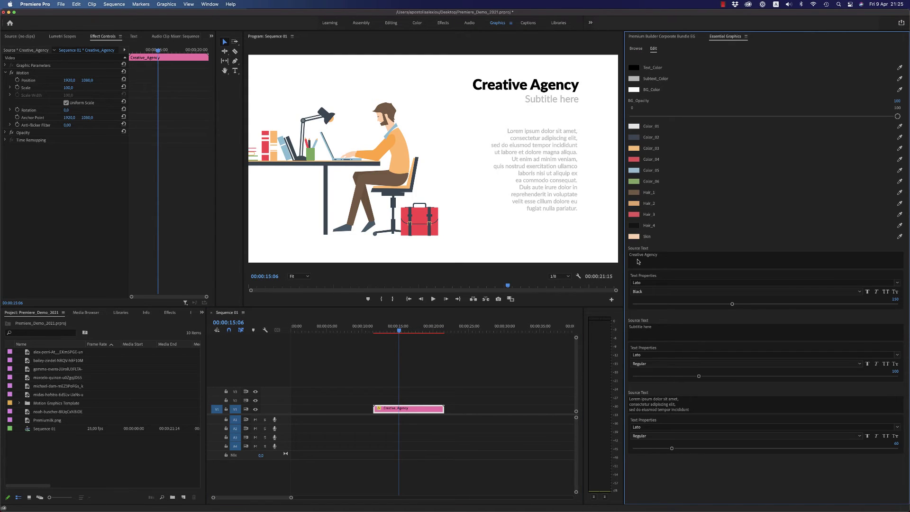
{"action": "key", "text": "space"}
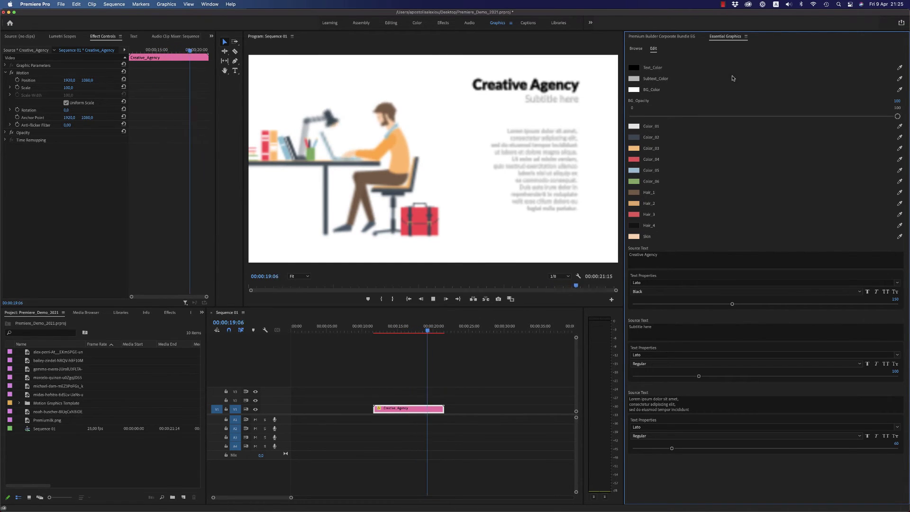
{"action": "key", "text": "space"}
Insert the Social_Media_Infographic template from the Social Media category at the playhead and view its icon placeholders in Essential Graphics
{"action": "left_click", "coordinate": [662, 36]}
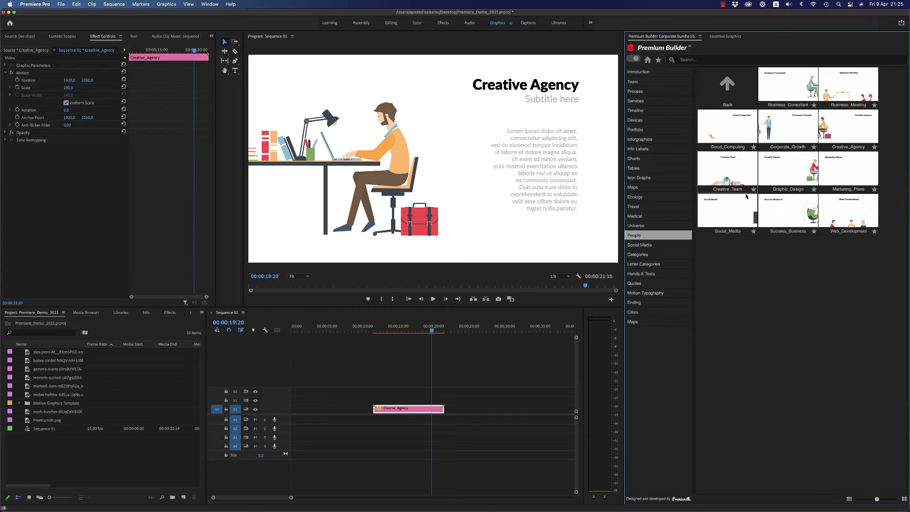
{"action": "left_click", "coordinate": [645, 245]}
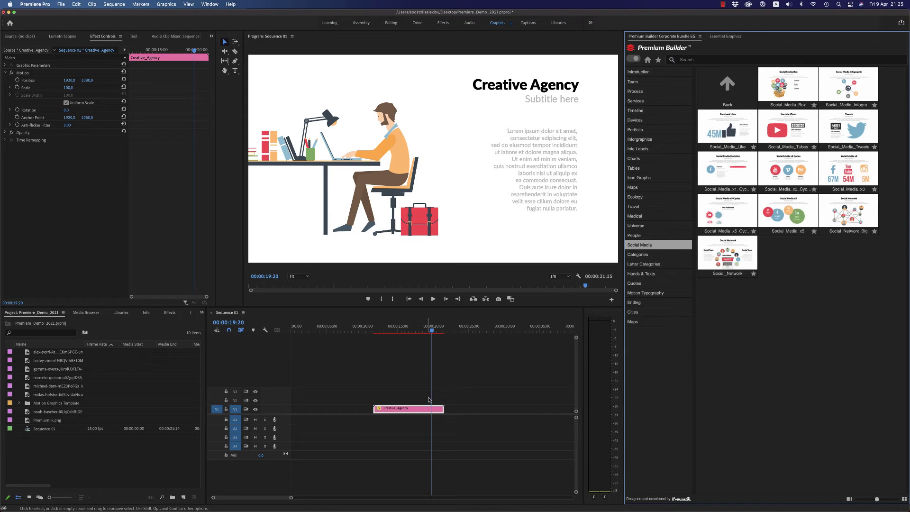
{"action": "left_click", "coordinate": [836, 82]}
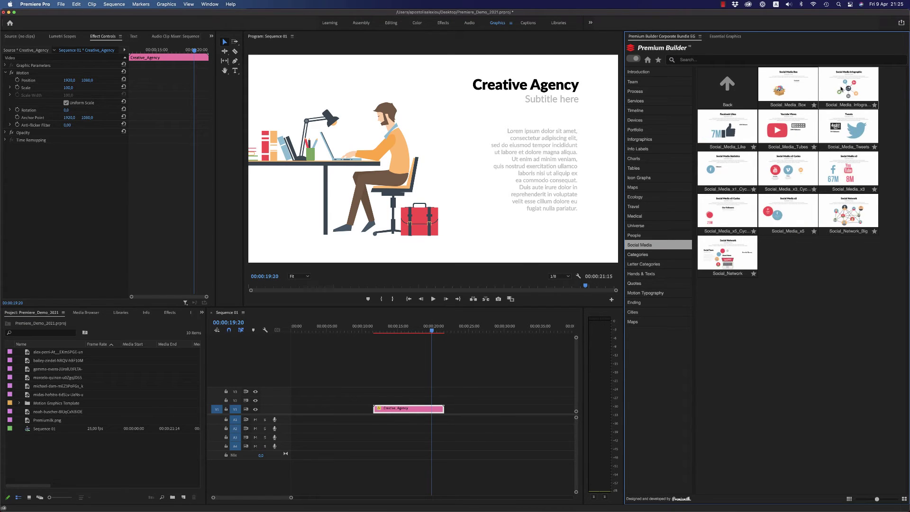
{"action": "left_click", "coordinate": [467, 388]}
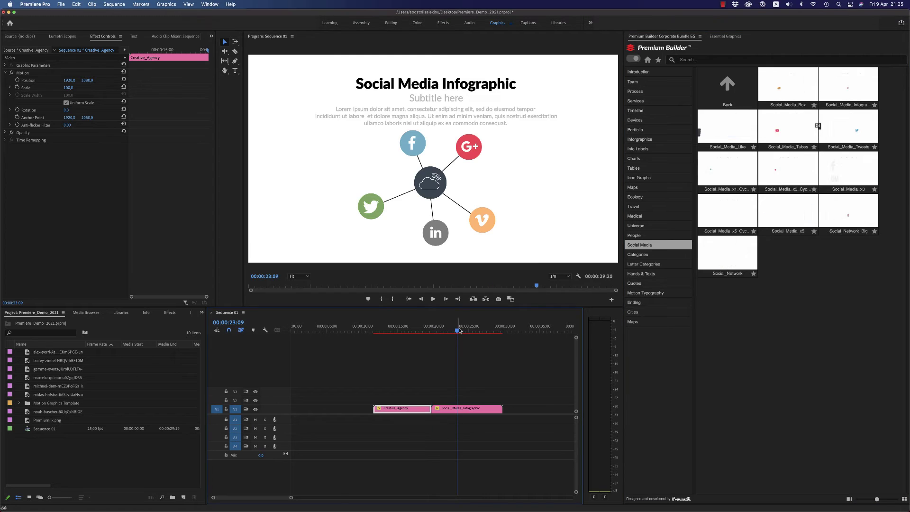
{"action": "left_click", "coordinate": [467, 409]}
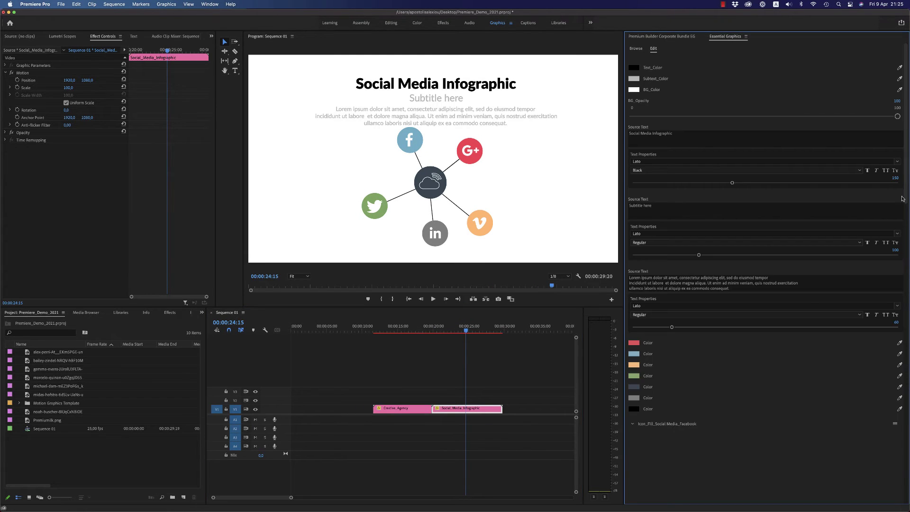
{"action": "left_click_drag", "start_coordinate": [907, 183], "coordinate": [904, 263]}
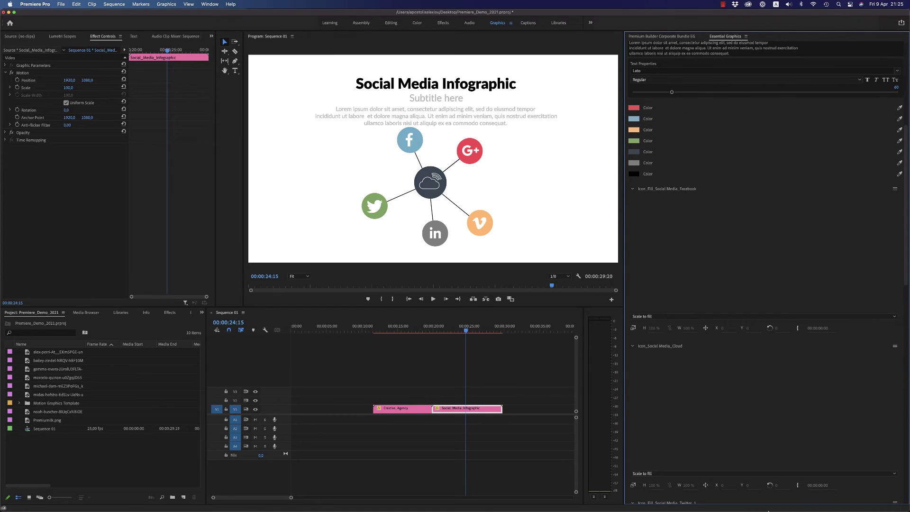
Switch to Finder and expand the Elements and Icons folders inside Corporate_Bundle_&_Infographics_EG
{"action": "mouse_move", "coordinate": [768, 511]}
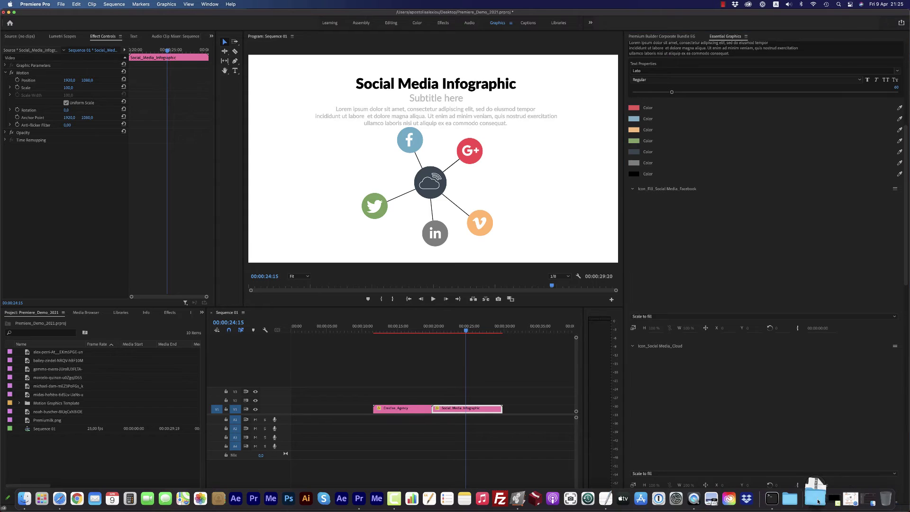
{"action": "left_click", "coordinate": [816, 499]}
{"action": "left_click", "coordinate": [816, 499]}
{"action": "left_click", "coordinate": [834, 499]}
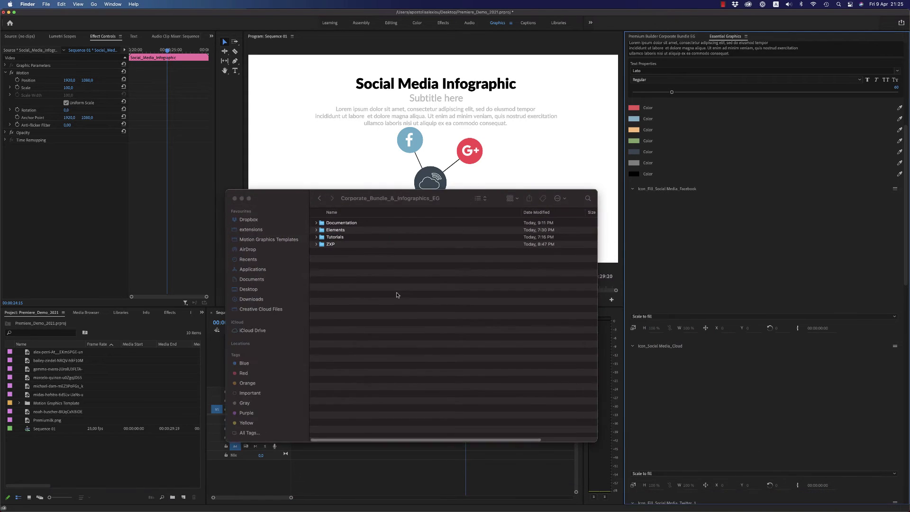
{"action": "left_click", "coordinate": [316, 231]}
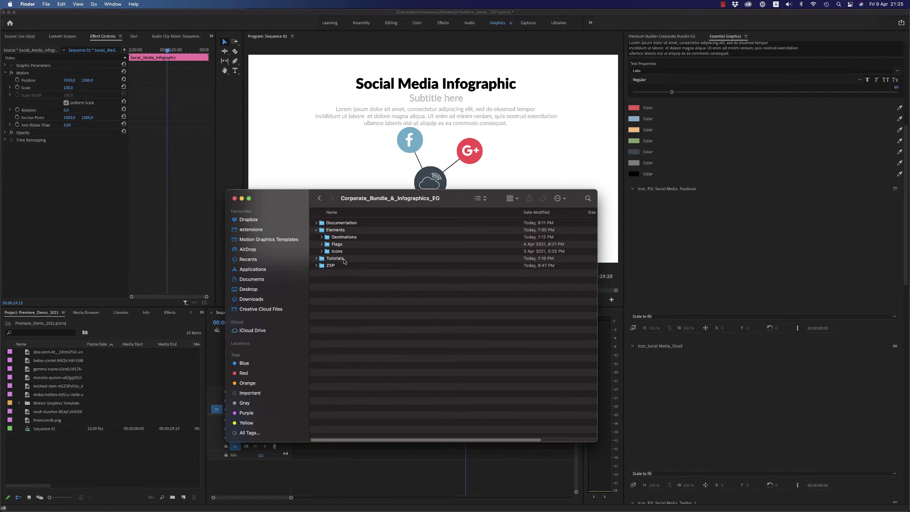
{"action": "left_click", "coordinate": [338, 252]}
{"action": "key", "text": "Right"}
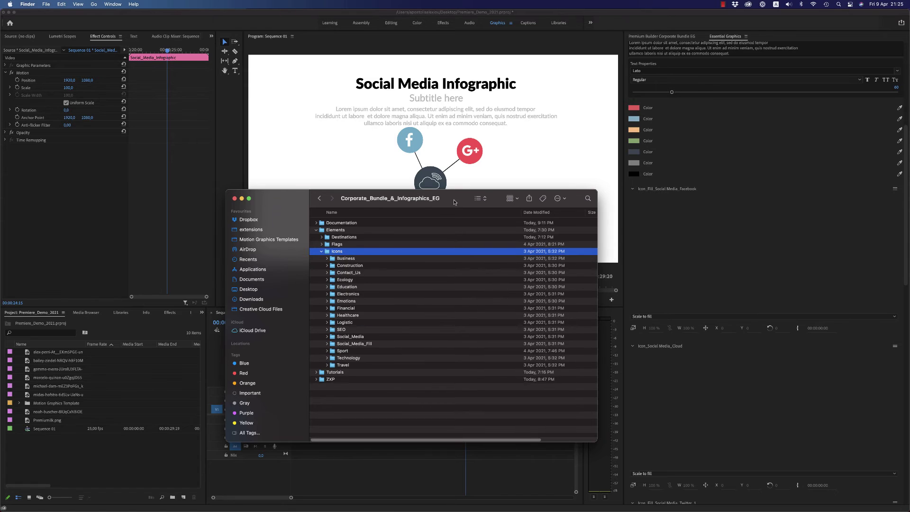
Look through the Social_Media icon folder as thumbnails arranged by name, and return to the bundle folder
{"action": "left_click_drag", "start_coordinate": [454, 202], "coordinate": [430, 149]}
{"action": "double_click", "coordinate": [327, 285]}
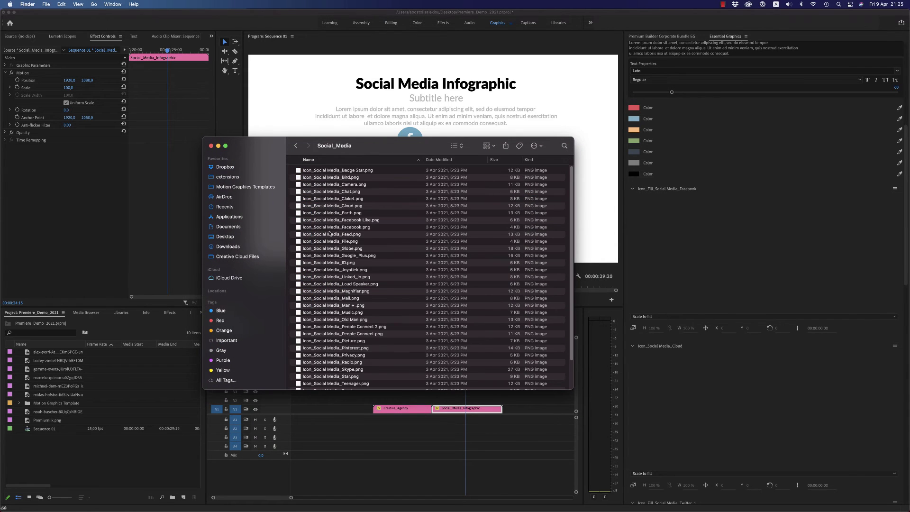
{"action": "left_click", "coordinate": [462, 148]}
{"action": "left_click", "coordinate": [460, 137]}
{"action": "right_click", "coordinate": [442, 205]}
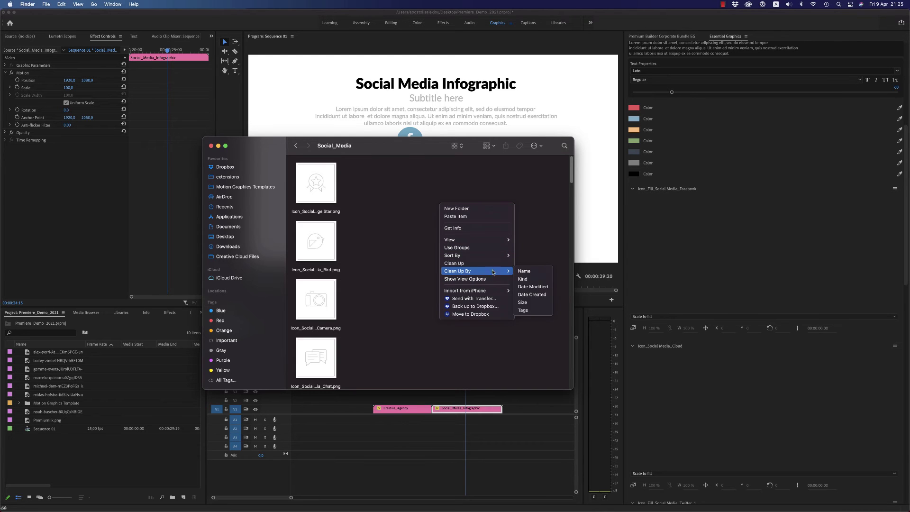
{"action": "left_click", "coordinate": [524, 271]}
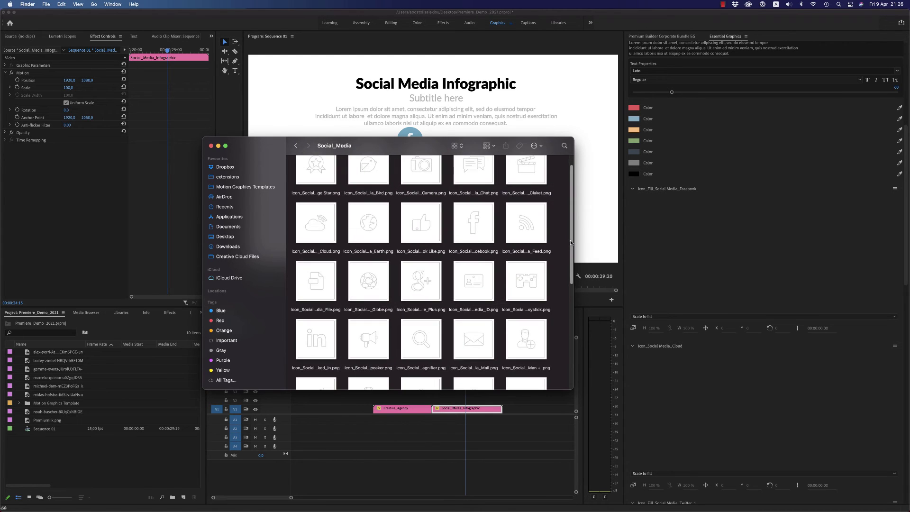
{"action": "scroll", "coordinate": [355, 169], "scroll_direction": "up", "scroll_amount": 2}
{"action": "left_click", "coordinate": [298, 146]}
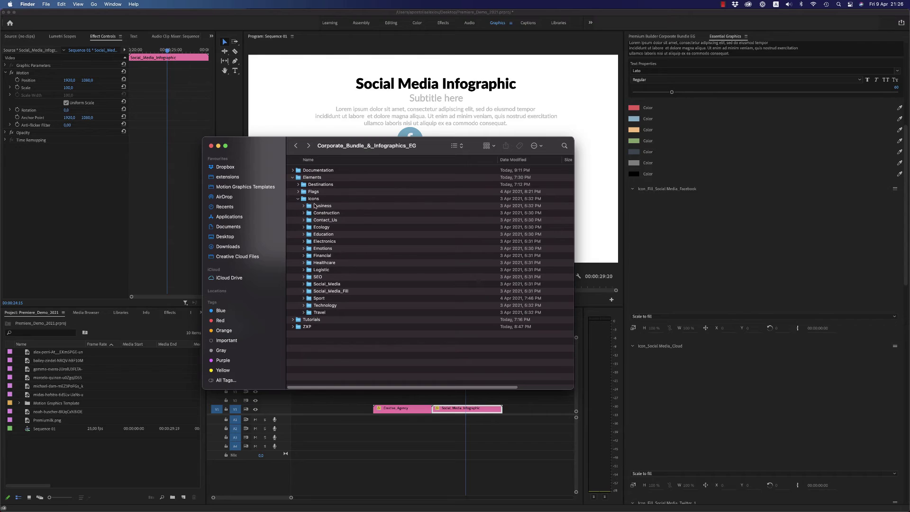
Open the Social_Media_Fill folder and fill the Icon_Fill_Social Media_Facebook placeholder with the first YouTube icon image
{"action": "left_click", "coordinate": [315, 199]}
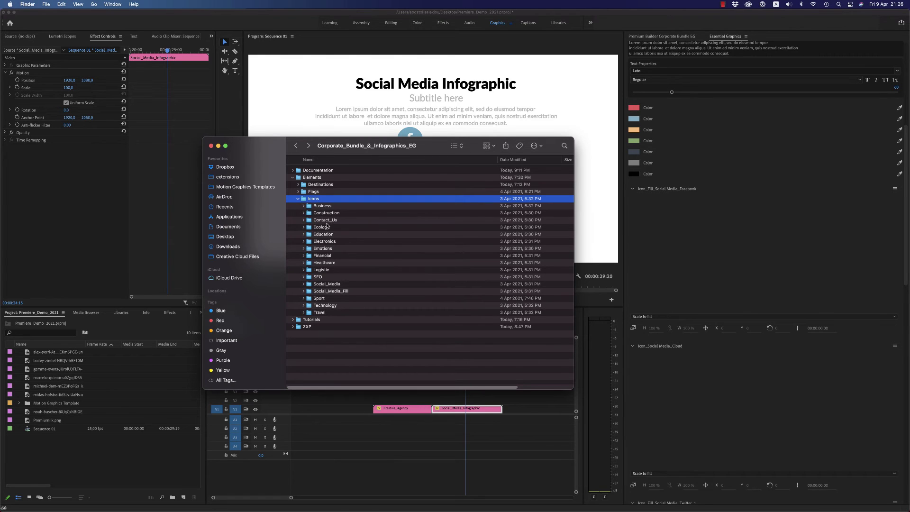
{"action": "left_click", "coordinate": [304, 291]}
{"action": "double_click", "coordinate": [334, 292]}
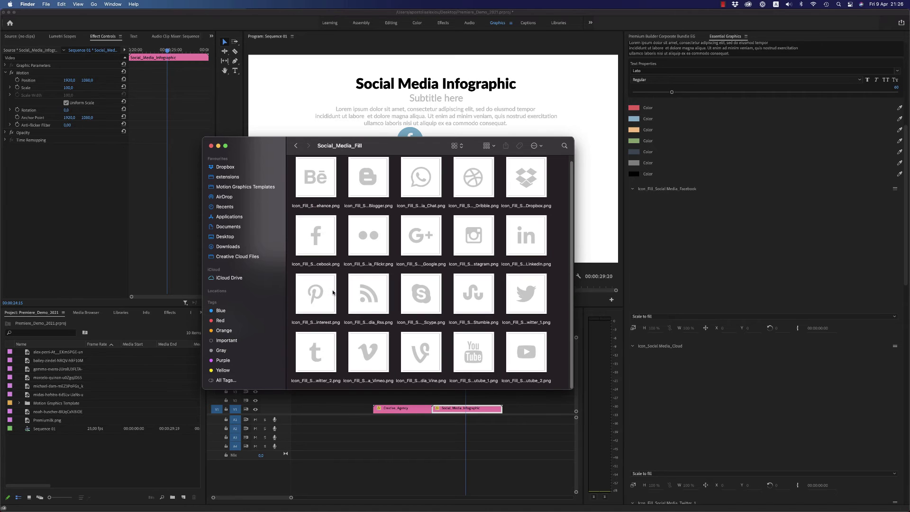
{"action": "left_click_drag", "start_coordinate": [427, 149], "coordinate": [260, 146]}
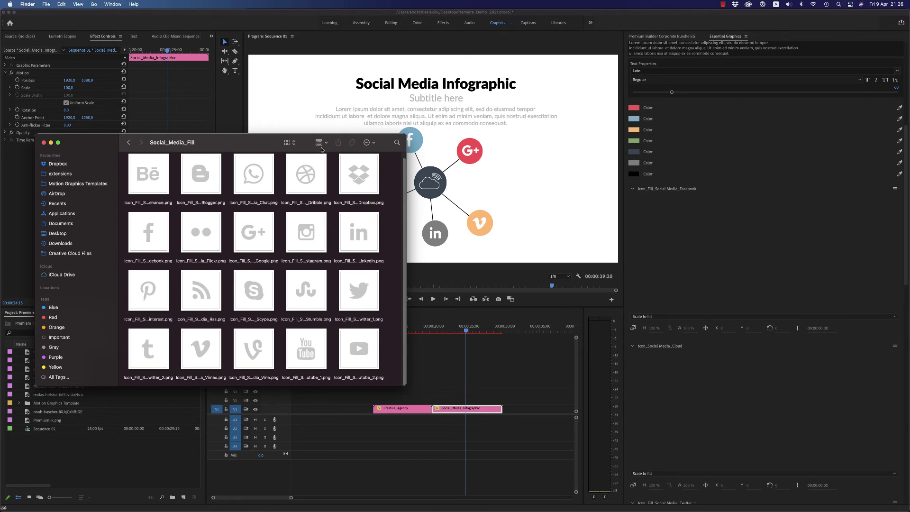
{"action": "left_click_drag", "start_coordinate": [321, 149], "coordinate": [304, 169]}
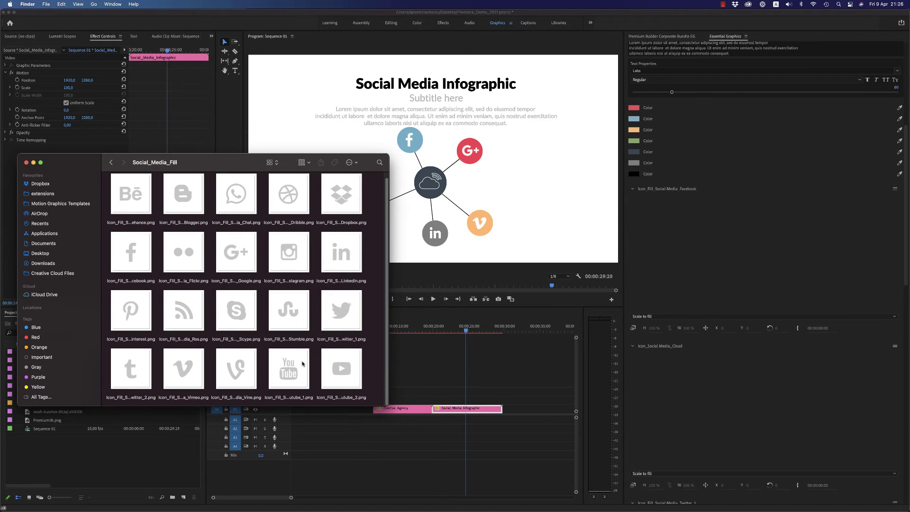
{"action": "left_click_drag", "start_coordinate": [293, 378], "coordinate": [788, 248]}
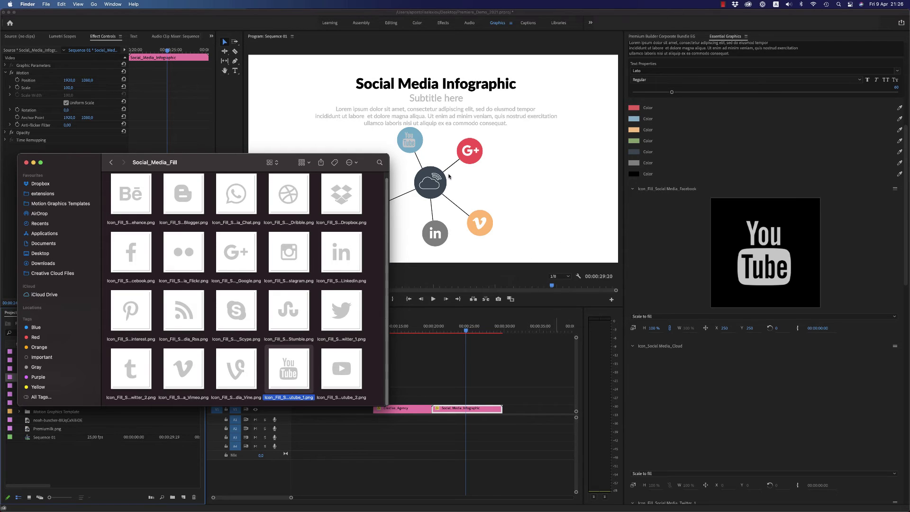
Open the Icon_Fill_Social Media_Facebook placeholder in the timeline, inspect its YouTube icon clip, and return to Sequence 01
{"action": "left_click", "coordinate": [701, 237]}
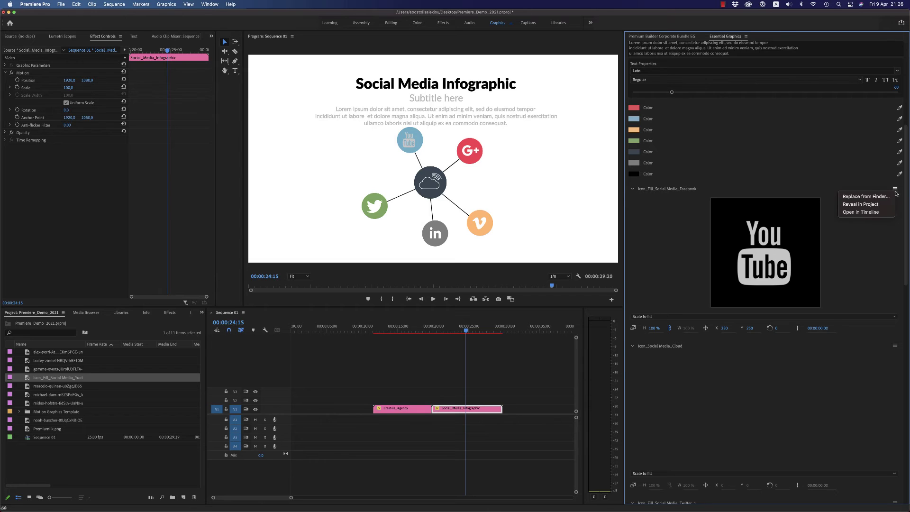
{"action": "left_click", "coordinate": [863, 212]}
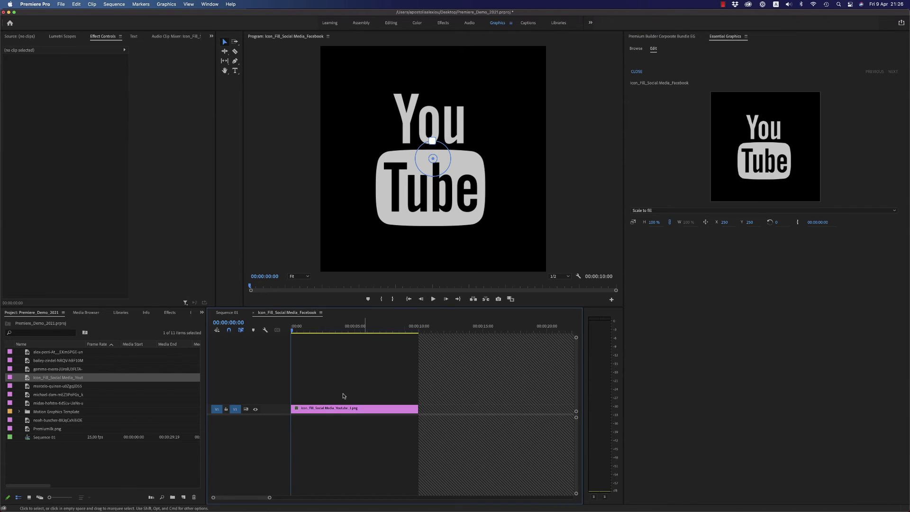
{"action": "left_click", "coordinate": [343, 408]}
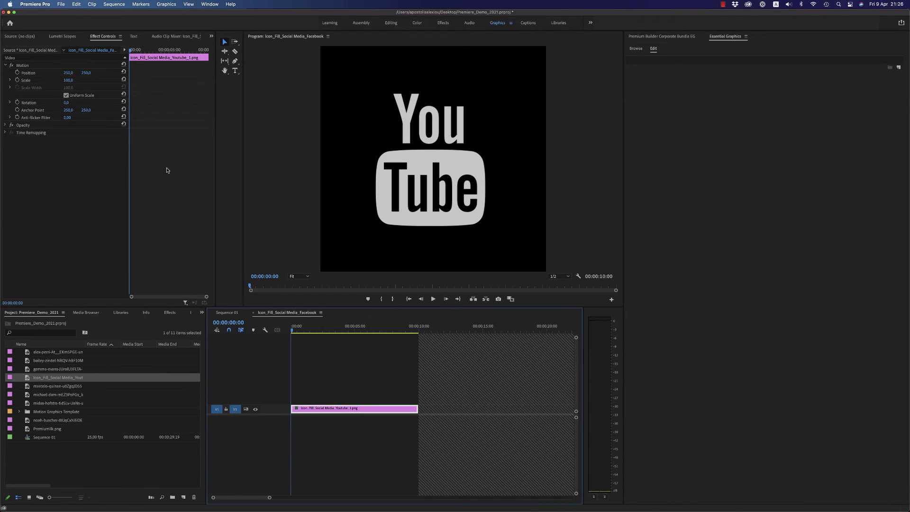
{"action": "left_click", "coordinate": [253, 313]}
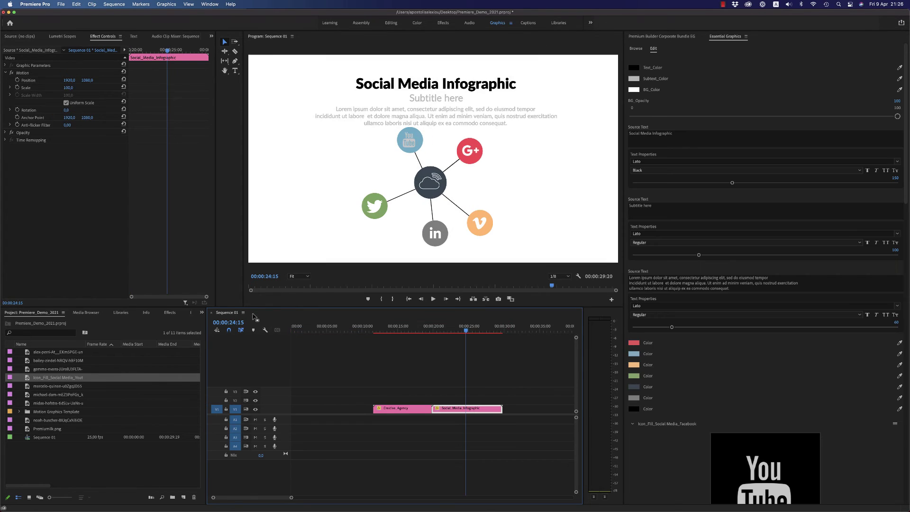
Insert the 01_Introduction template from the Categories category at the playhead and play it until its title shows
{"action": "left_click", "coordinate": [664, 37]}
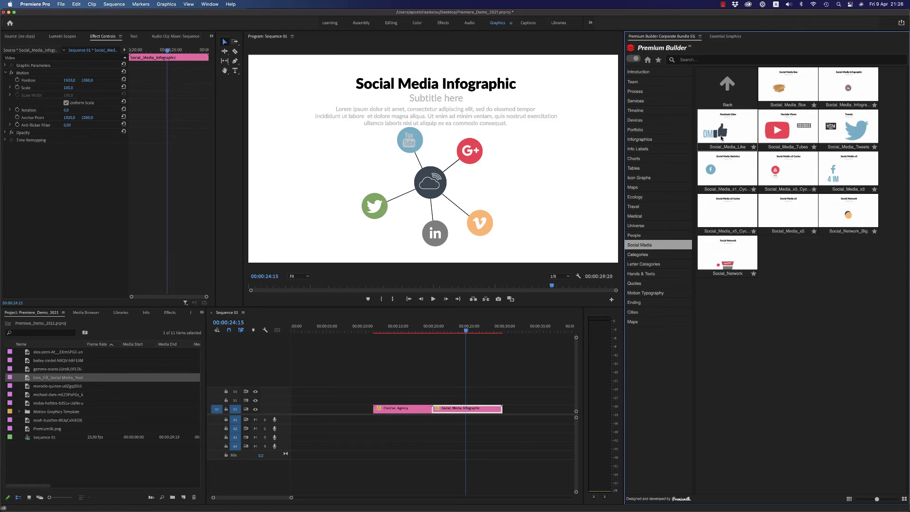
{"action": "left_click", "coordinate": [644, 256]}
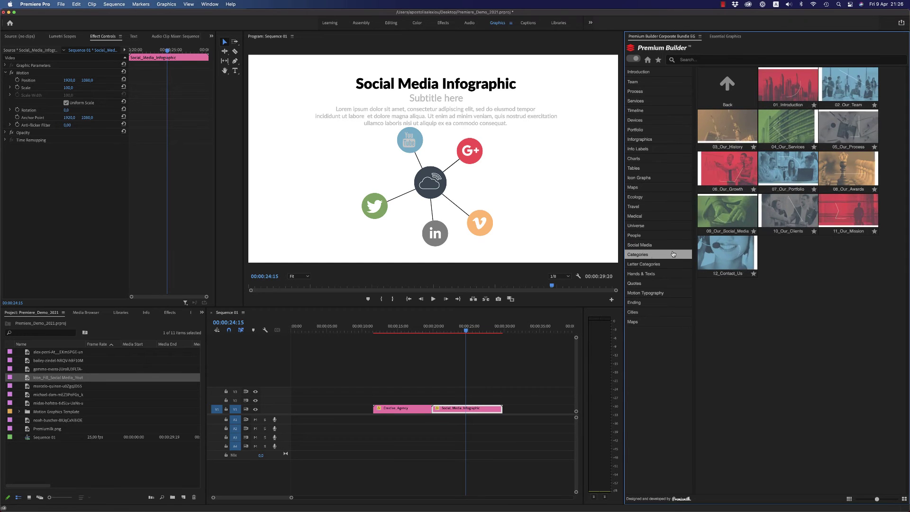
{"action": "left_click", "coordinate": [800, 77]}
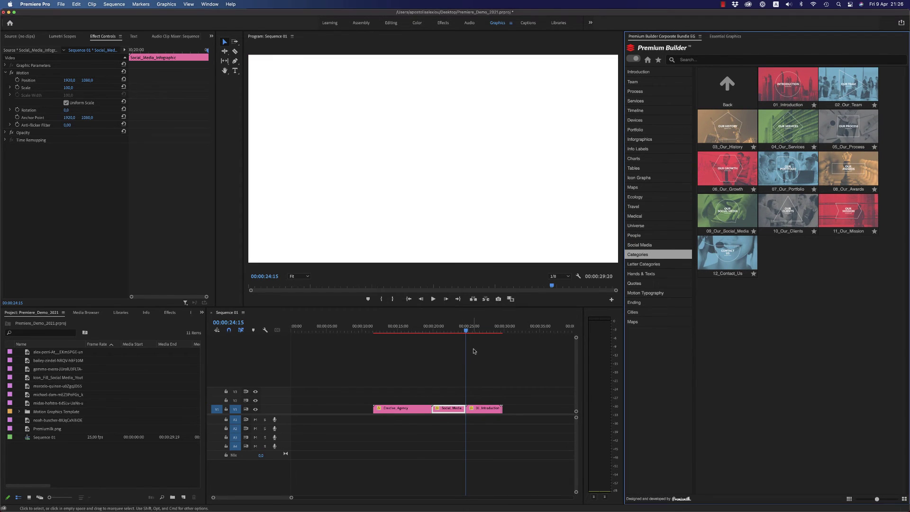
{"action": "key", "text": "space"}
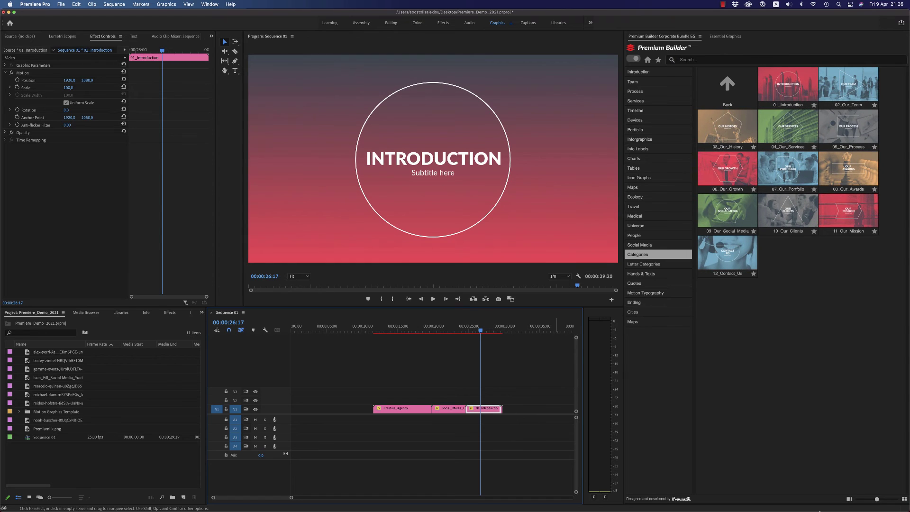
{"action": "left_click", "coordinate": [868, 504]}
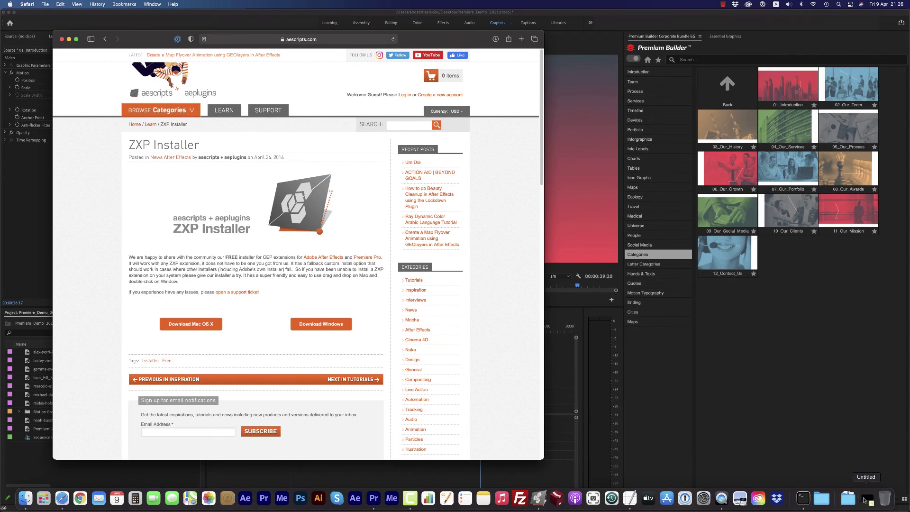
{"action": "left_click", "coordinate": [62, 40]}
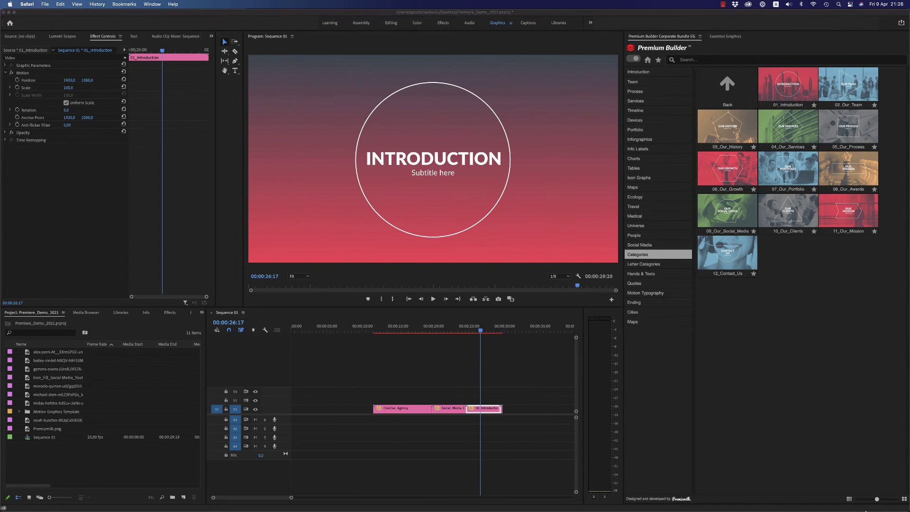
{"action": "mouse_move", "coordinate": [866, 511]}
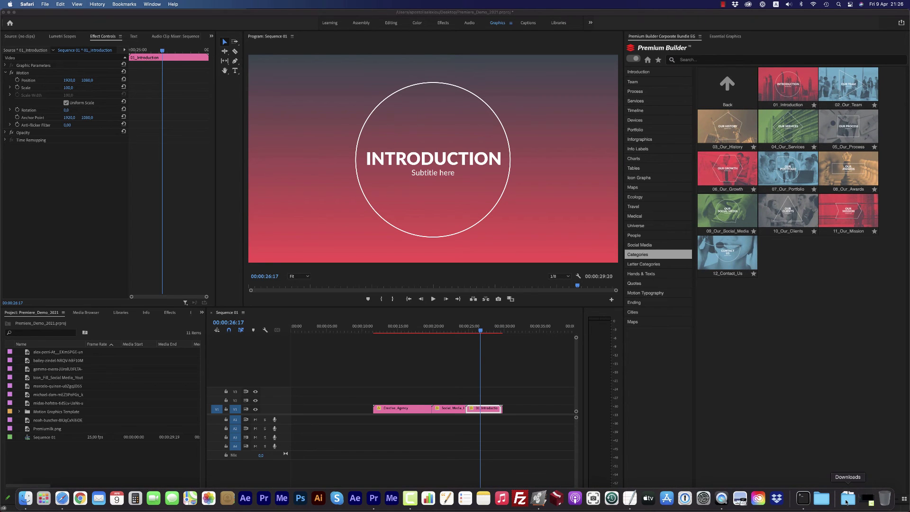
{"action": "left_click", "coordinate": [848, 501]}
{"action": "left_click", "coordinate": [848, 474]}
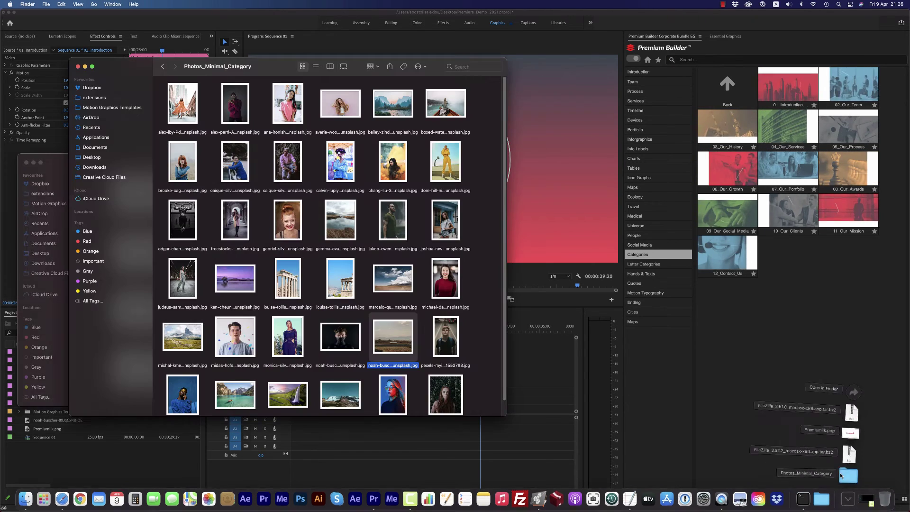
Fill Categories_Placeholder_1 of the Introduction clip with the snowy mountain photo from the Photos_Minimal_Category folder and preview the result
{"action": "left_click", "coordinate": [729, 38]}
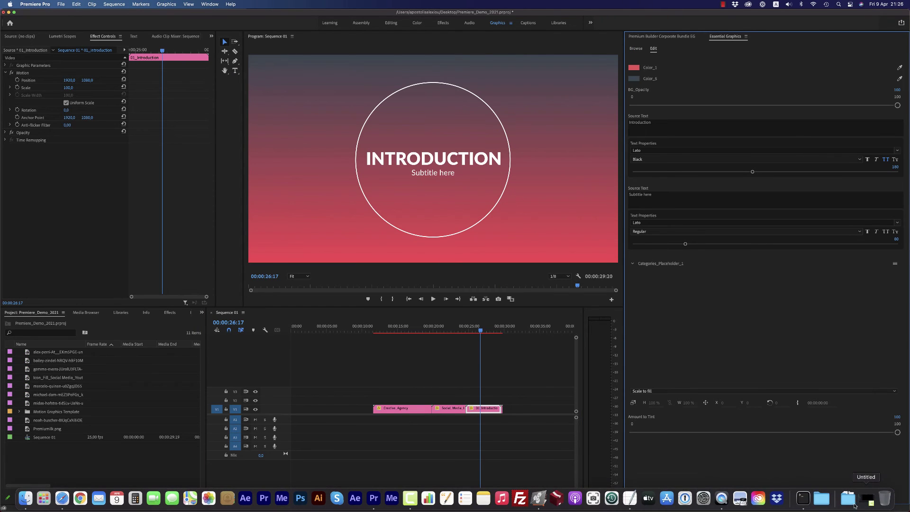
{"action": "left_click", "coordinate": [849, 499]}
{"action": "left_click", "coordinate": [849, 473]}
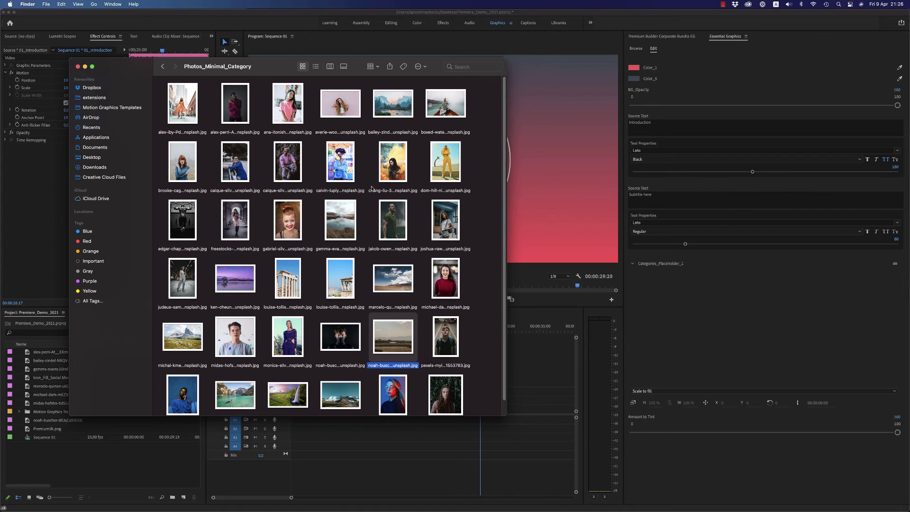
{"action": "left_click_drag", "start_coordinate": [393, 336], "coordinate": [764, 335]}
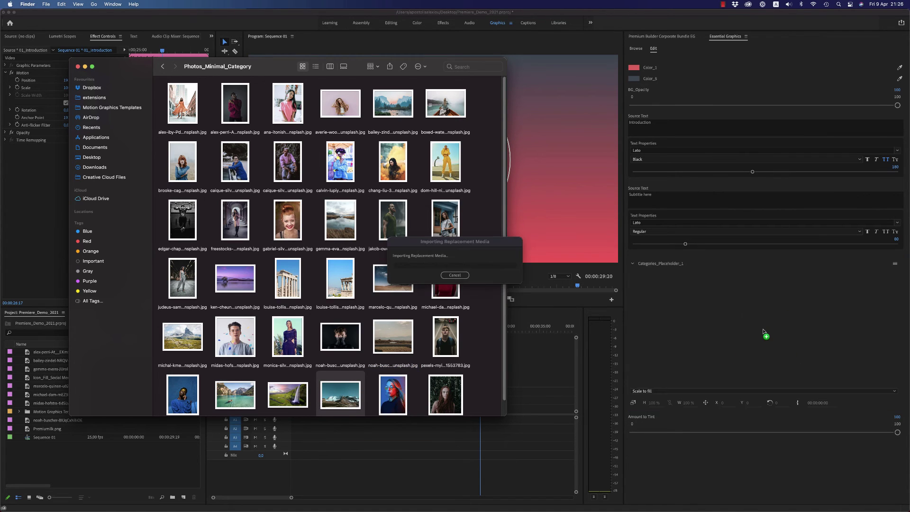
{"action": "left_click", "coordinate": [531, 431]}
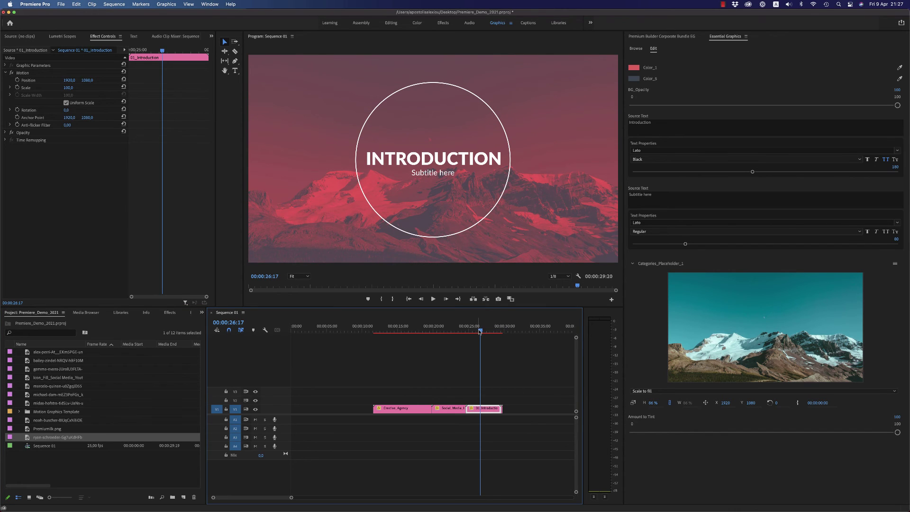
{"action": "key", "text": "space"}
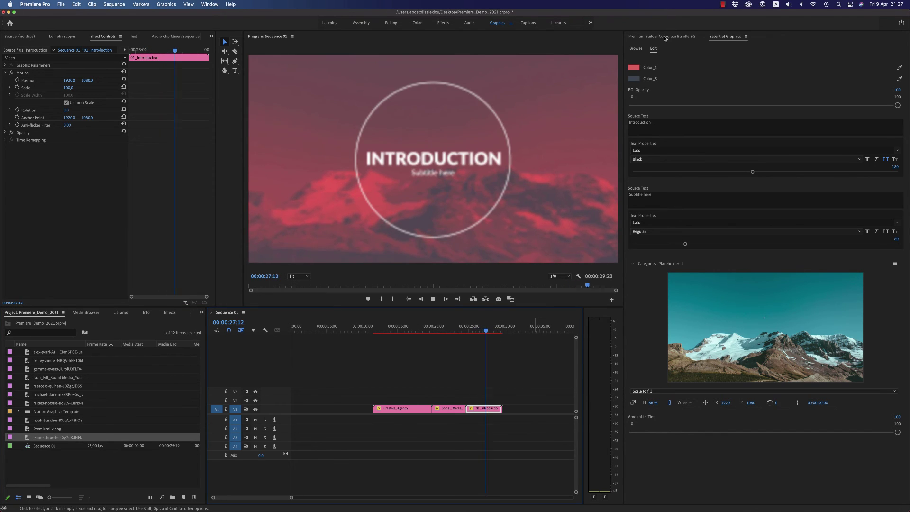
Browse the Letter Categories, Hands & Texts, Quotes, Motion Typography, Ending, Cities and Maps categories of the Premium Builder extension, including the Africa maps
{"action": "left_click", "coordinate": [665, 37]}
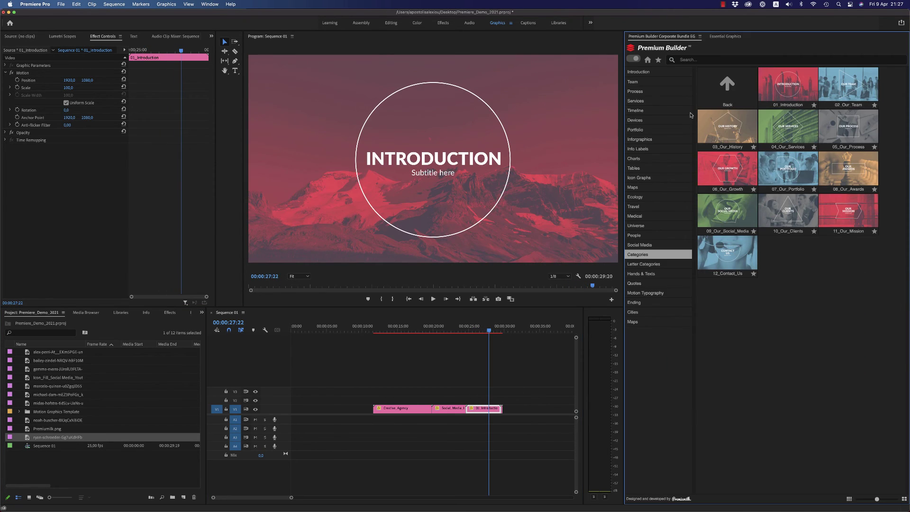
{"action": "left_click", "coordinate": [646, 265]}
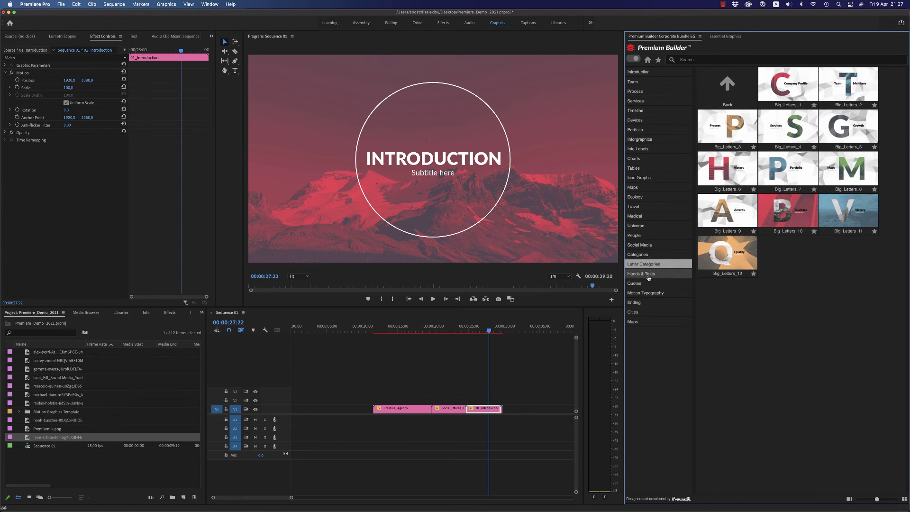
{"action": "left_click", "coordinate": [649, 275]}
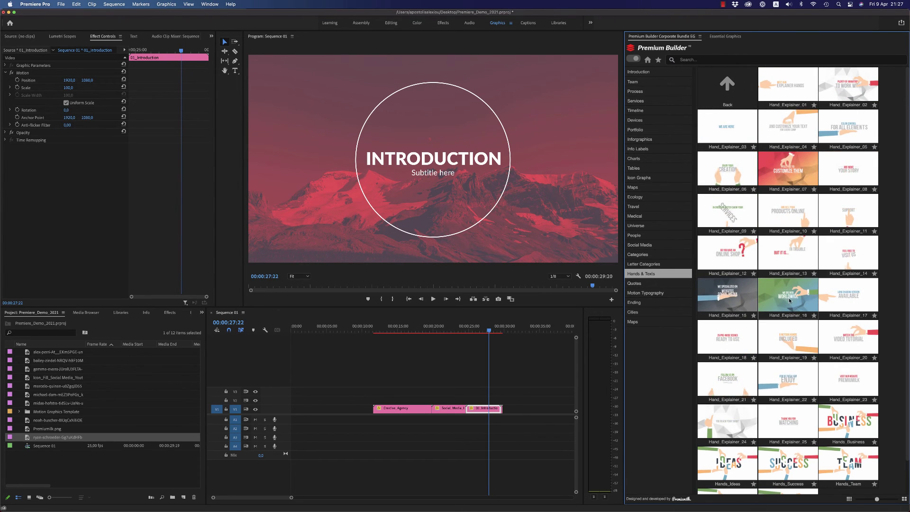
{"action": "left_click", "coordinate": [639, 287]}
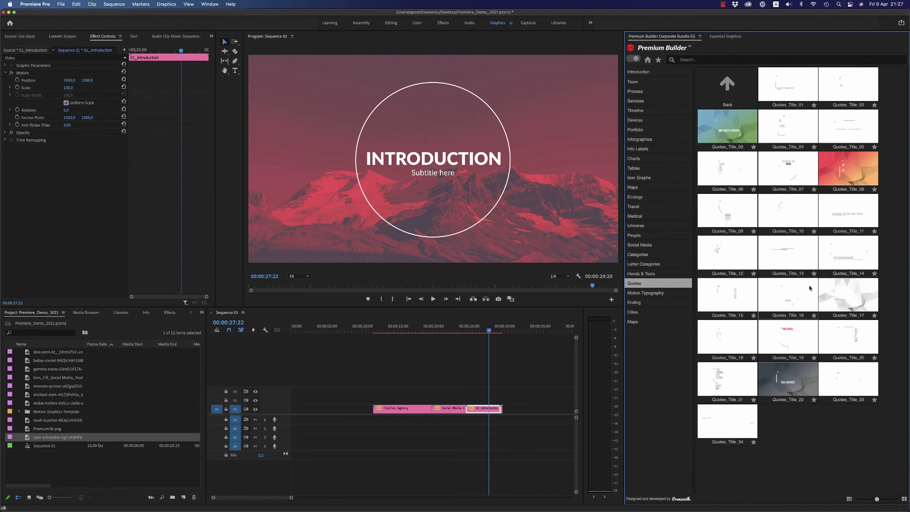
{"action": "left_click", "coordinate": [641, 293]}
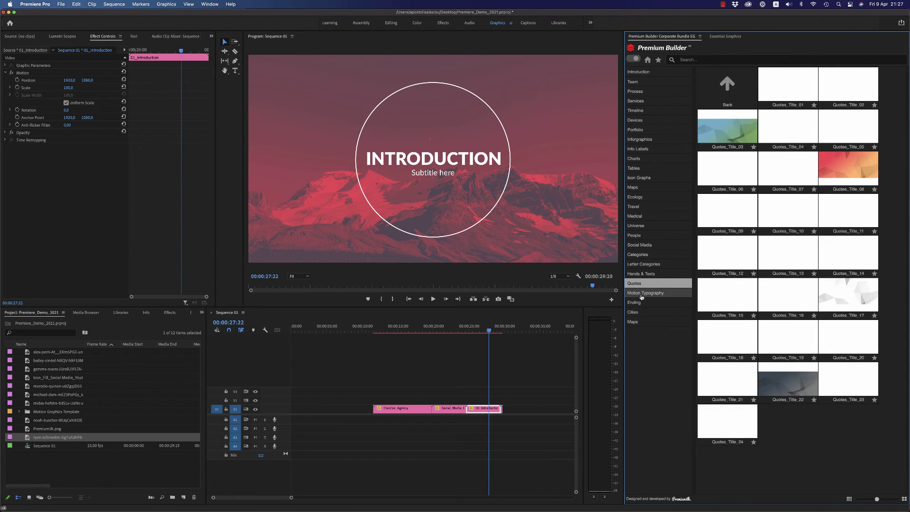
{"action": "scroll", "coordinate": [906, 211], "scroll_direction": "down", "scroll_amount": 5}
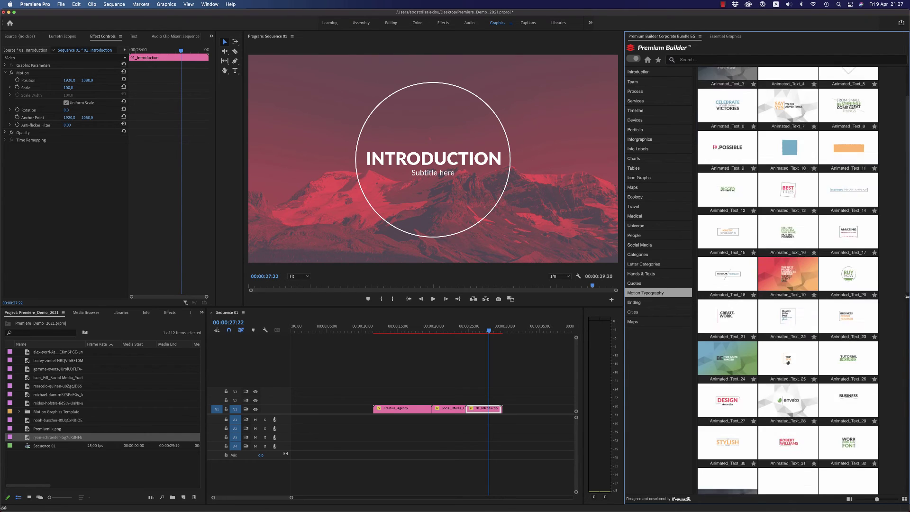
{"action": "left_click", "coordinate": [637, 303]}
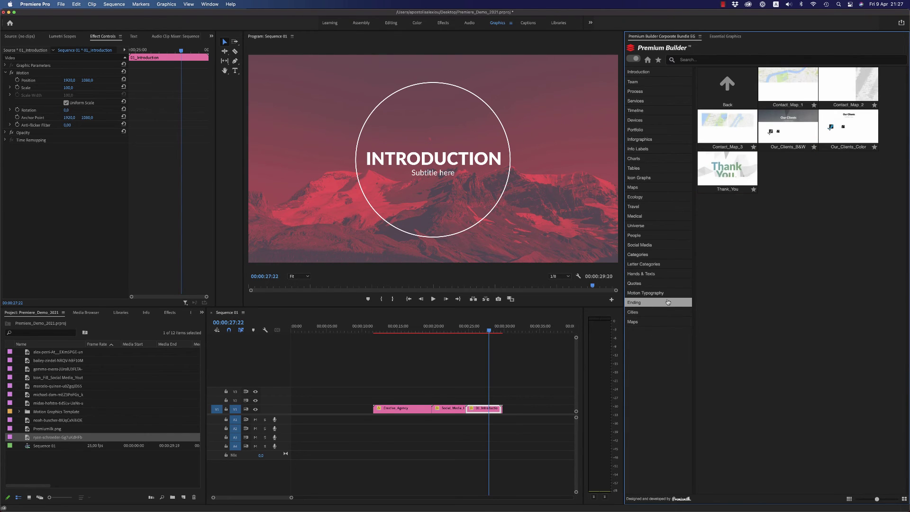
{"action": "left_click", "coordinate": [635, 313]}
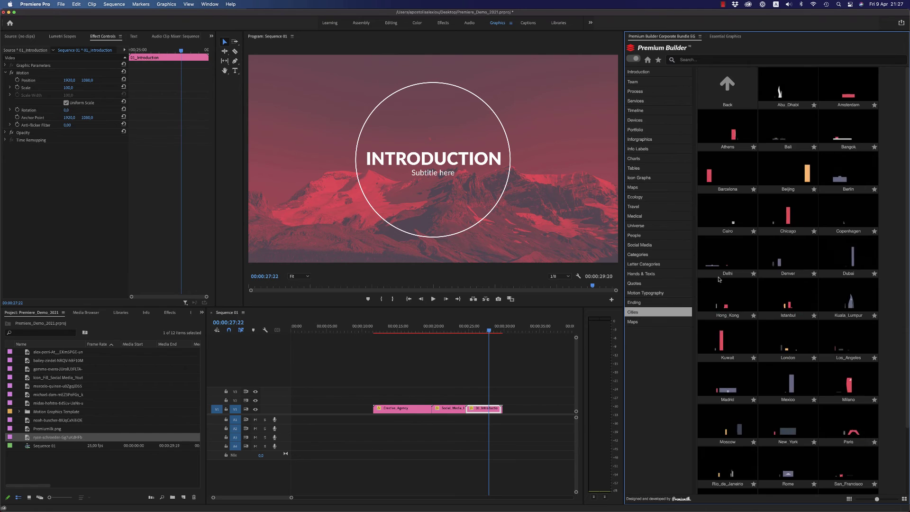
{"action": "left_click", "coordinate": [633, 322]}
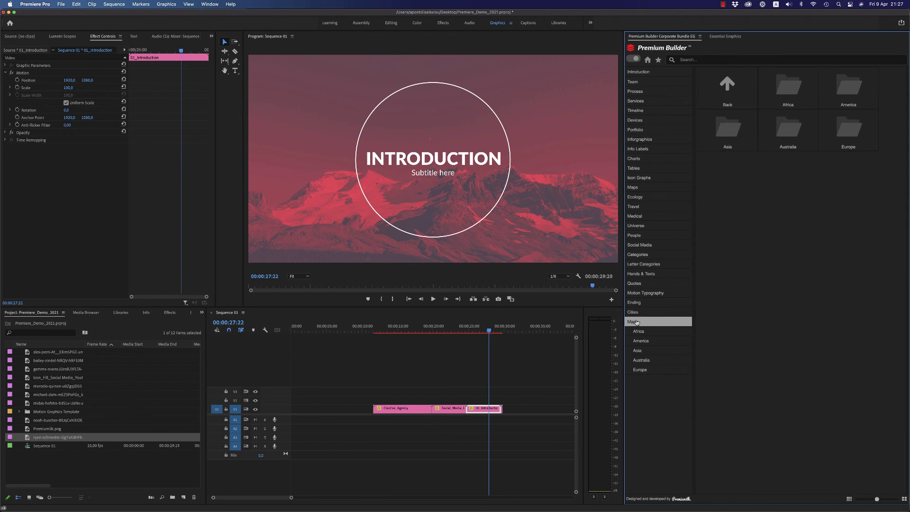
{"action": "left_click", "coordinate": [652, 334]}
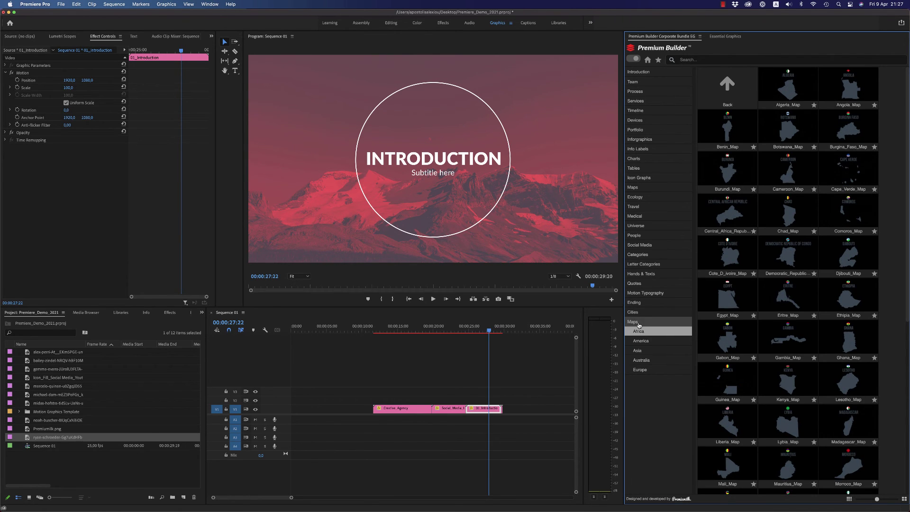
{"action": "mouse_move", "coordinate": [753, 510]}
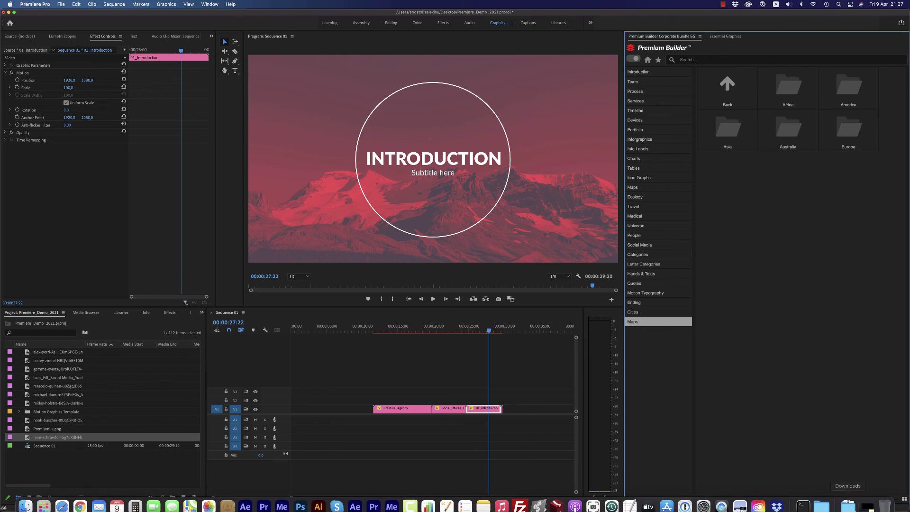
{"action": "left_click", "coordinate": [848, 498]}
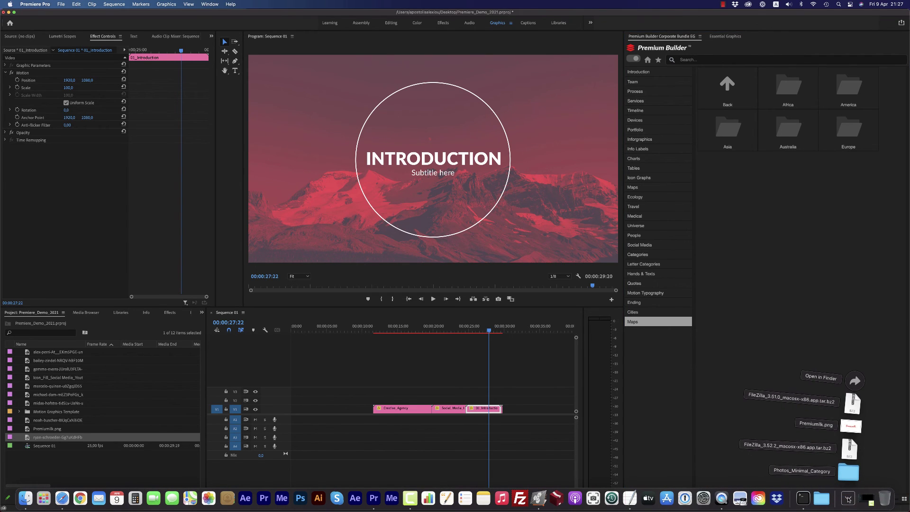
{"action": "left_click", "coordinate": [849, 474]}
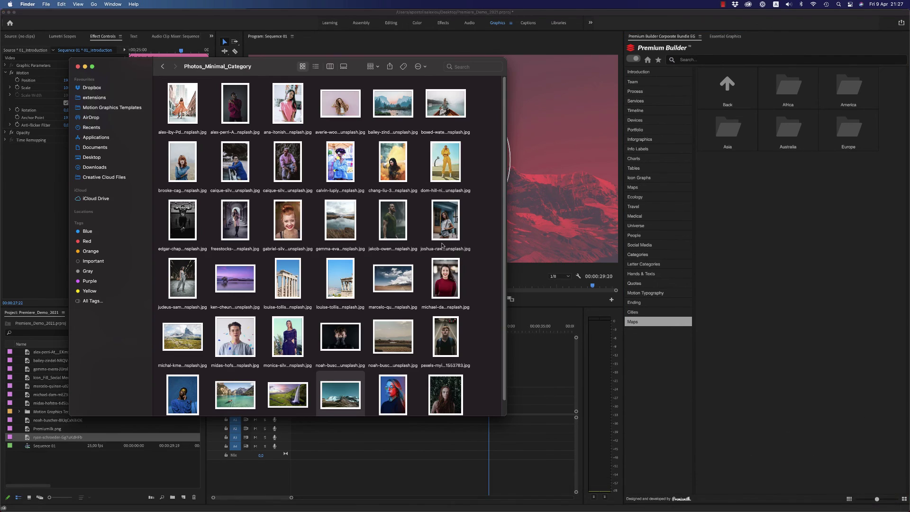
{"action": "left_click", "coordinate": [84, 69]}
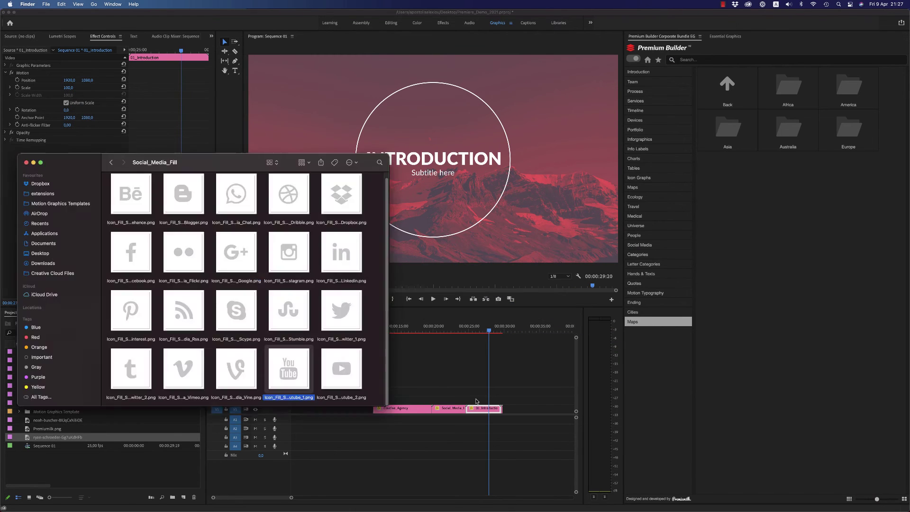
{"action": "left_click", "coordinate": [453, 363]}
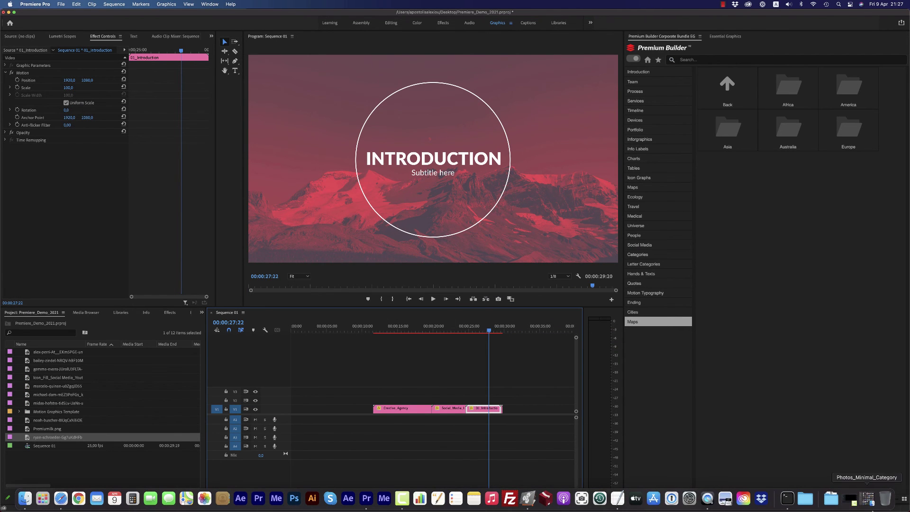
{"action": "left_click", "coordinate": [862, 501]}
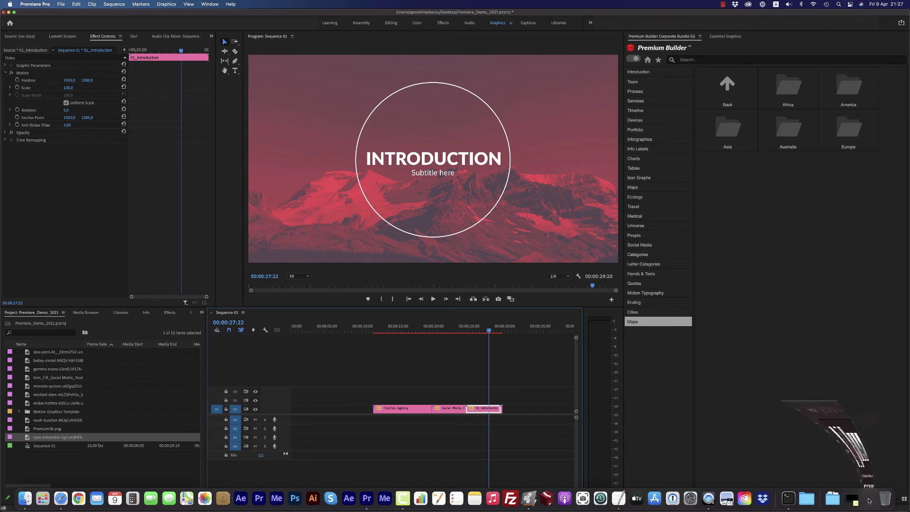
{"action": "left_click", "coordinate": [85, 66]}
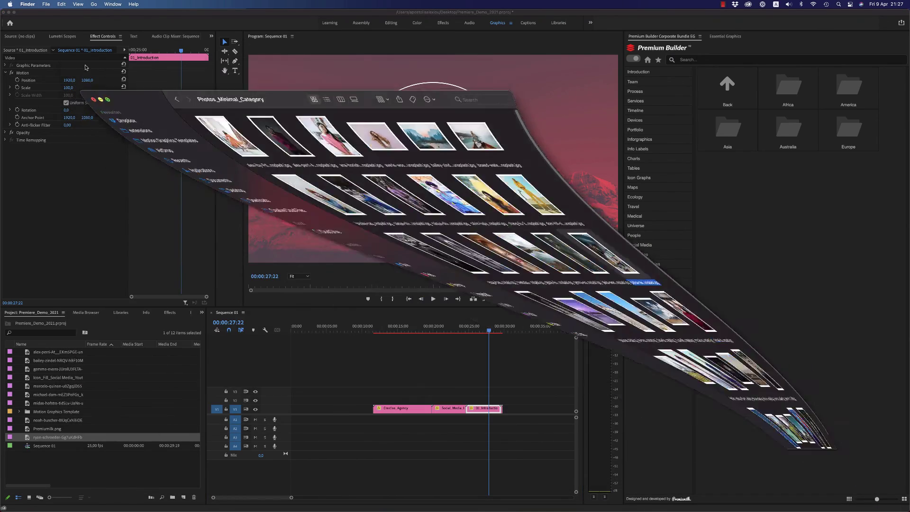
Examine the Icons subfolders and the country flag images in the Elements folder of Corporate_Bundle_&_Infographics_EG, including a preview of Afganistan.png
{"action": "left_click_drag", "start_coordinate": [193, 172], "coordinate": [271, 175]}
{"action": "left_click", "coordinate": [189, 166]}
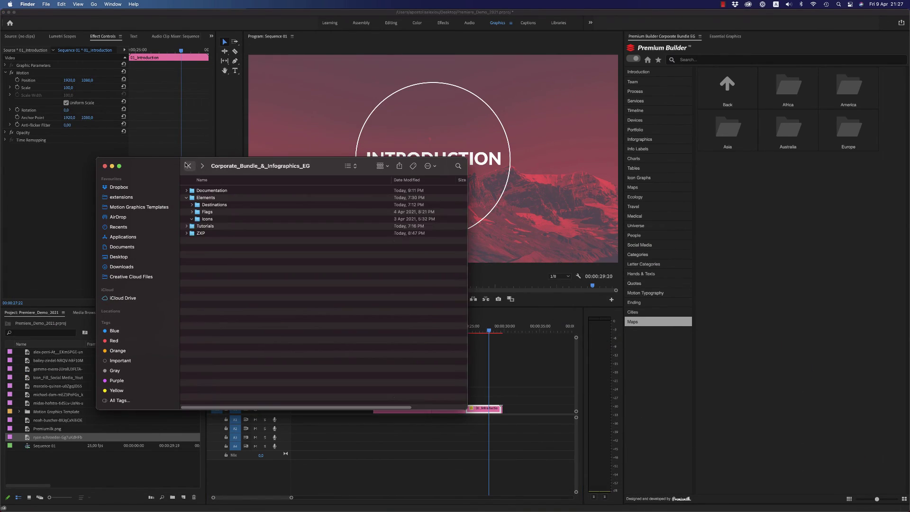
{"action": "left_click", "coordinate": [197, 312]}
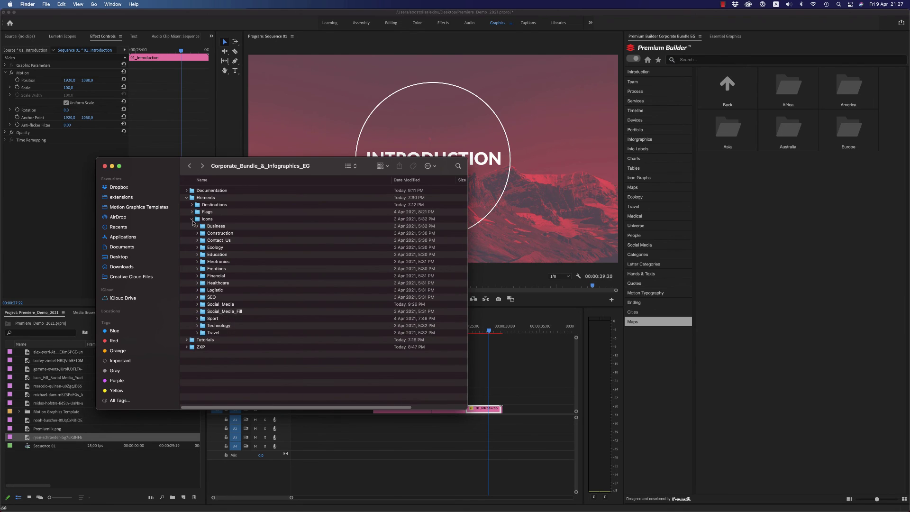
{"action": "left_click", "coordinate": [192, 219]}
{"action": "left_click", "coordinate": [192, 212]}
{"action": "double_click", "coordinate": [228, 221]}
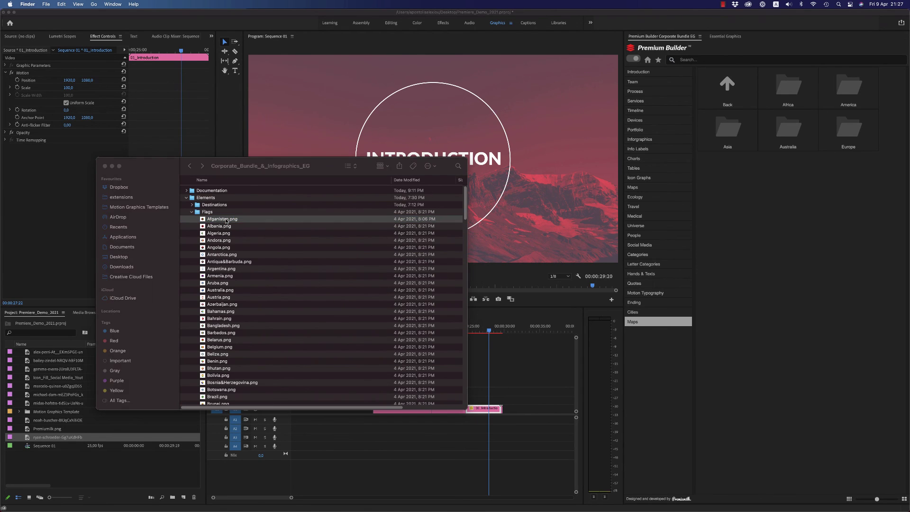
{"action": "left_click", "coordinate": [11, 20]}
{"action": "left_click", "coordinate": [192, 212]}
Examine the ribbon templates in the Destinations folder, then collapse it and minimize the bundle's Finder window
{"action": "left_click", "coordinate": [192, 205]}
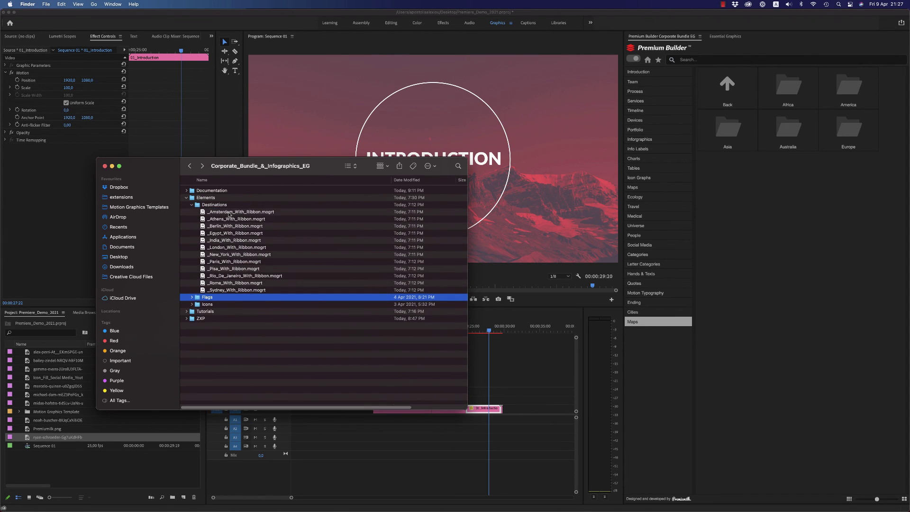
{"action": "left_click", "coordinate": [232, 212]}
{"action": "left_click", "coordinate": [192, 205]}
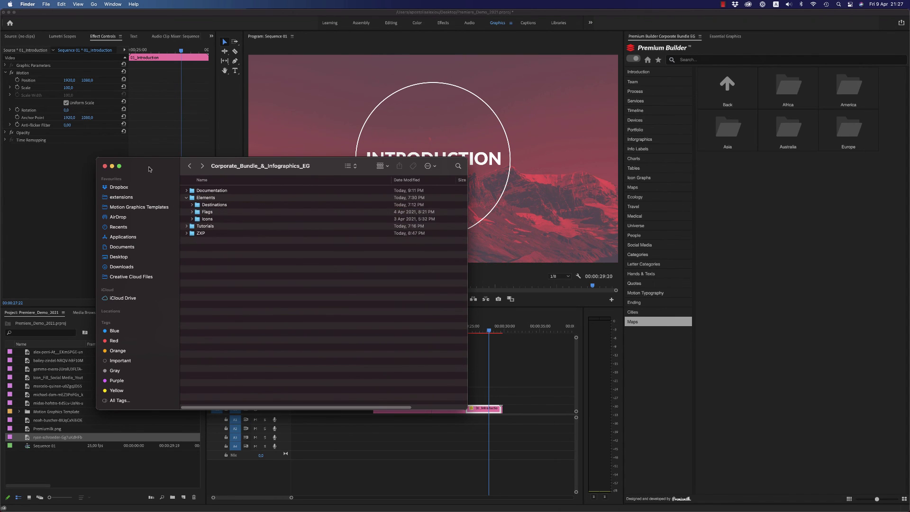
{"action": "left_click_drag", "start_coordinate": [149, 169], "coordinate": [397, 199]}
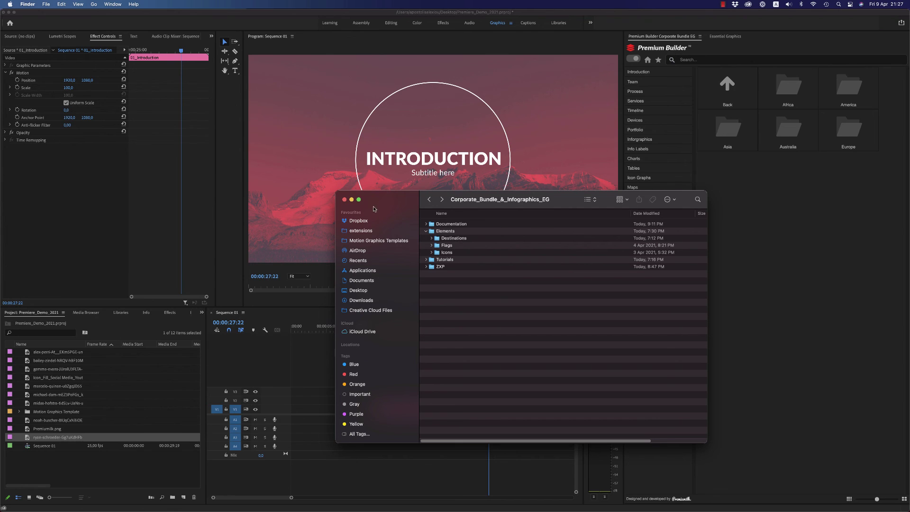
{"action": "left_click", "coordinate": [352, 200]}
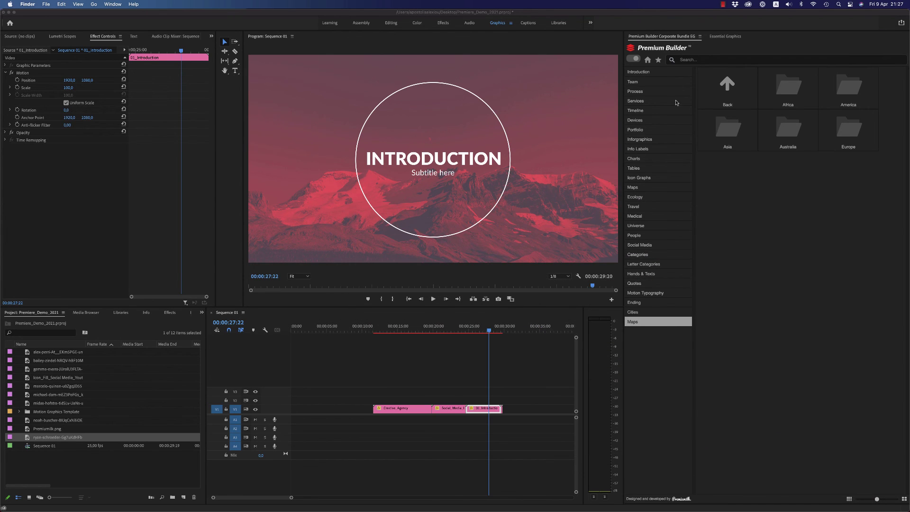
Mark the About_Us template in the Introduction category as a favorite and show the favorites list
{"action": "left_click", "coordinate": [651, 73]}
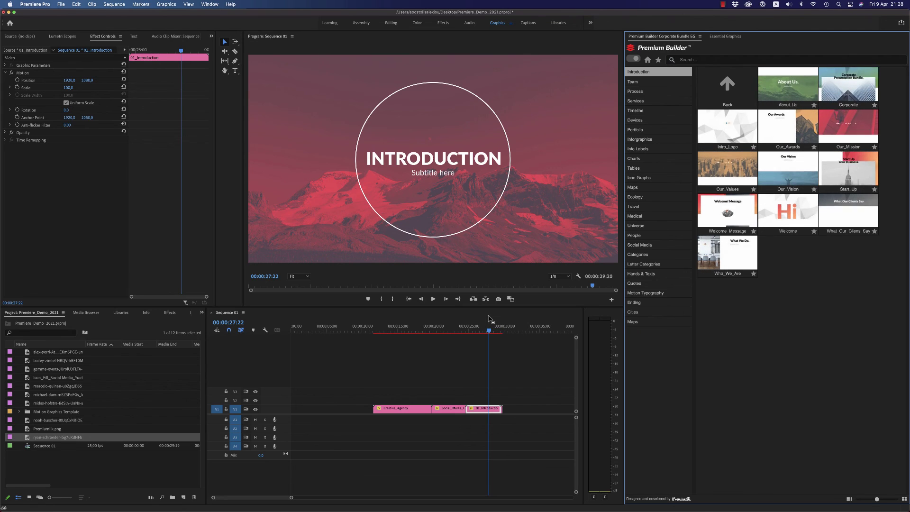
{"action": "left_click", "coordinate": [491, 331]}
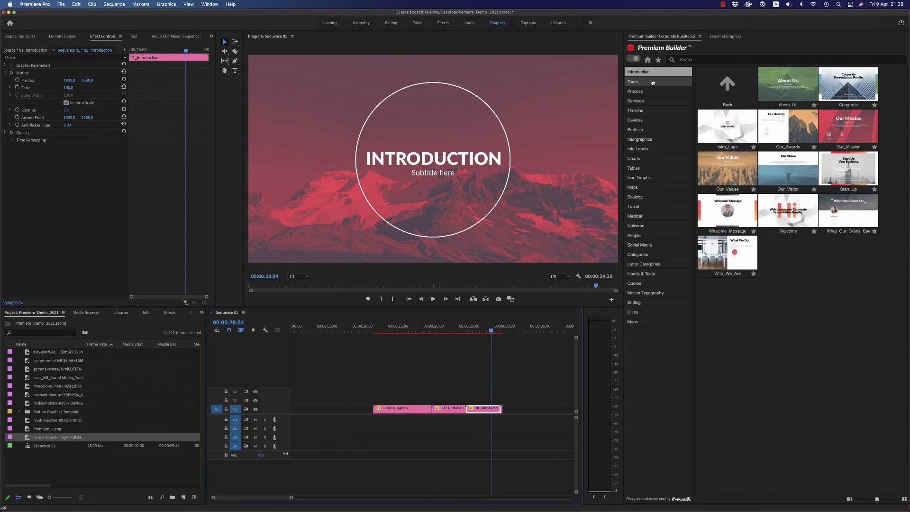
{"action": "left_click", "coordinate": [814, 106]}
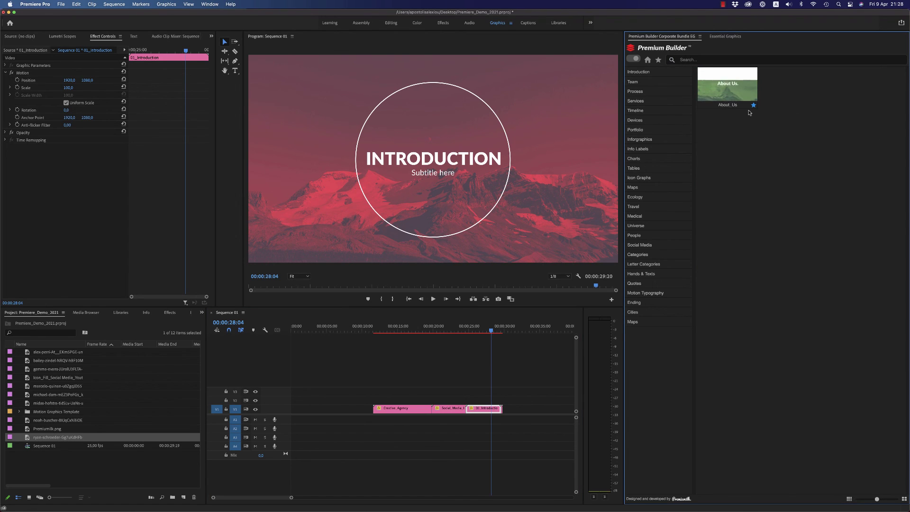
Open the Timeline category from the home view without the sidebar, and favorite Timeline_Images_x6 and Timeline_Images_x4 with the sidebar restored
{"action": "left_click", "coordinate": [648, 59]}
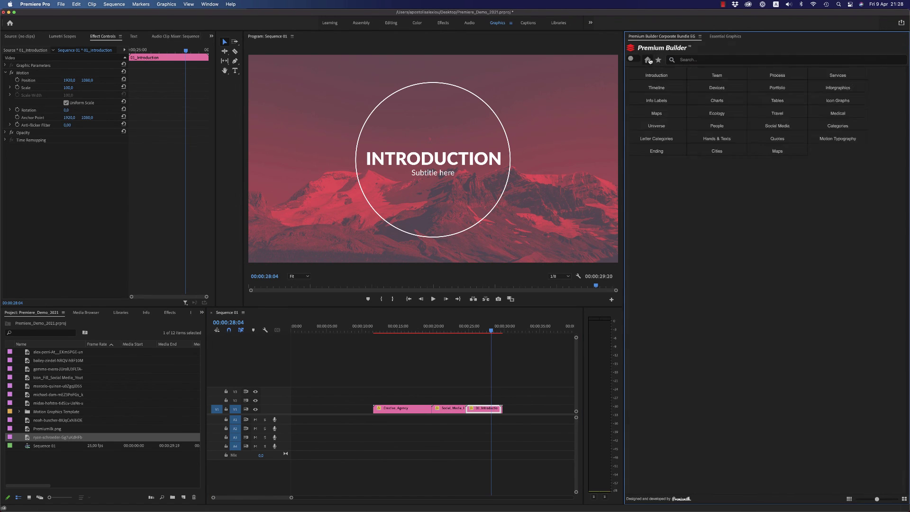
{"action": "left_click", "coordinate": [658, 133]}
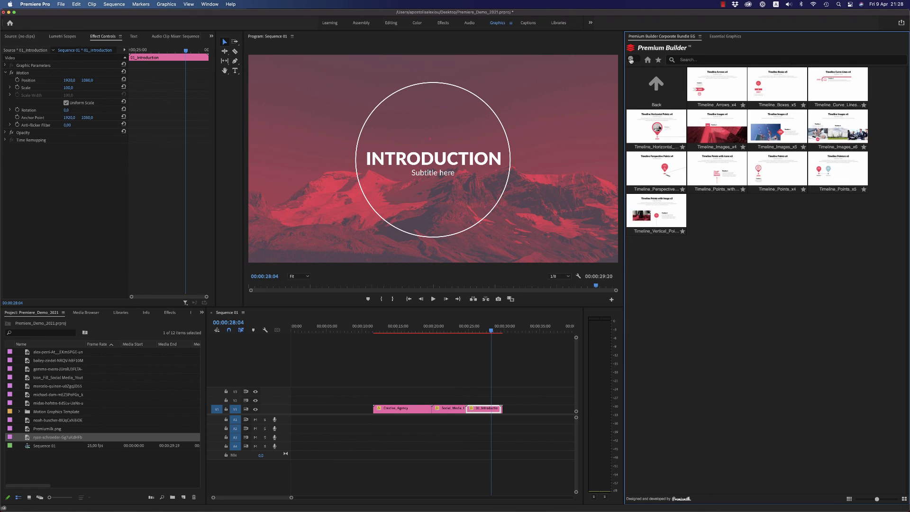
{"action": "left_click", "coordinate": [814, 189]}
{"action": "left_click", "coordinate": [875, 147]}
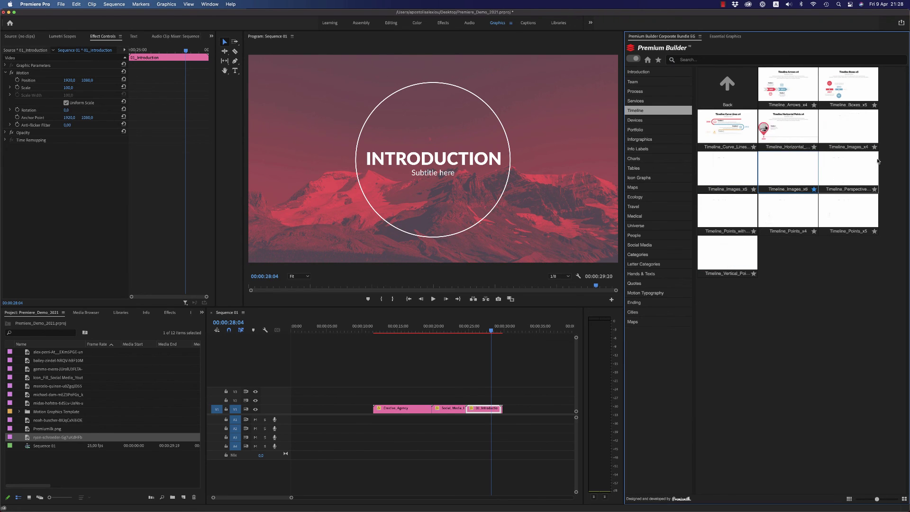
Favorite Pie_x3_Chart, Chart_Bars_x12 and Curvelines_x5_Chart in the Charts category and show the favorites list
{"action": "left_click", "coordinate": [635, 158]}
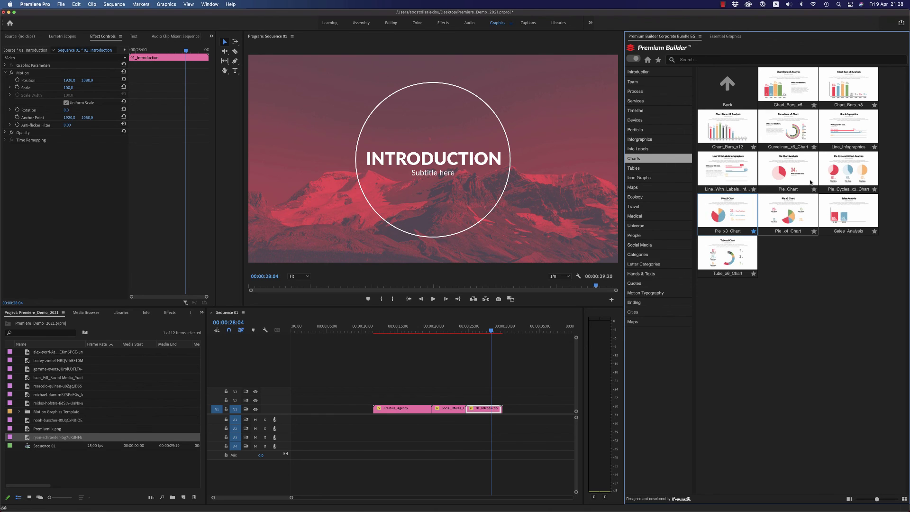
{"action": "left_click", "coordinate": [754, 147]}
{"action": "left_click", "coordinate": [814, 147]}
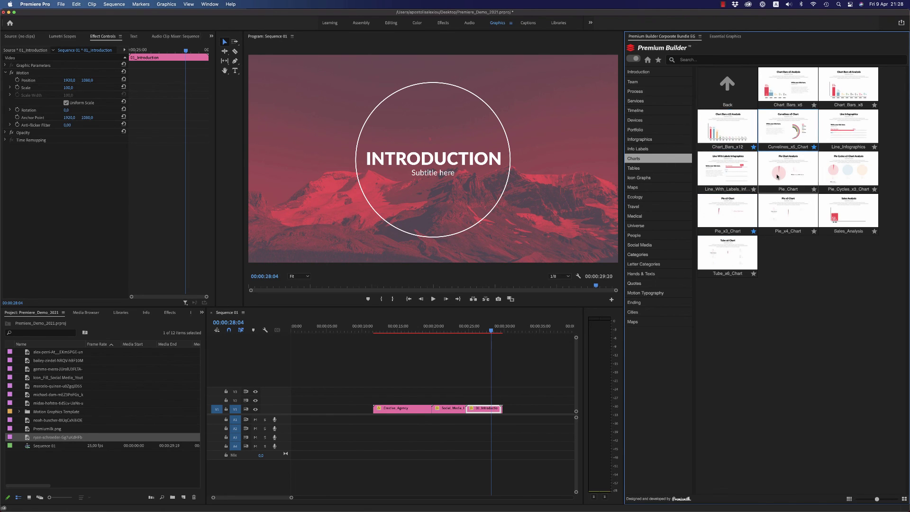
{"action": "left_click", "coordinate": [659, 61]}
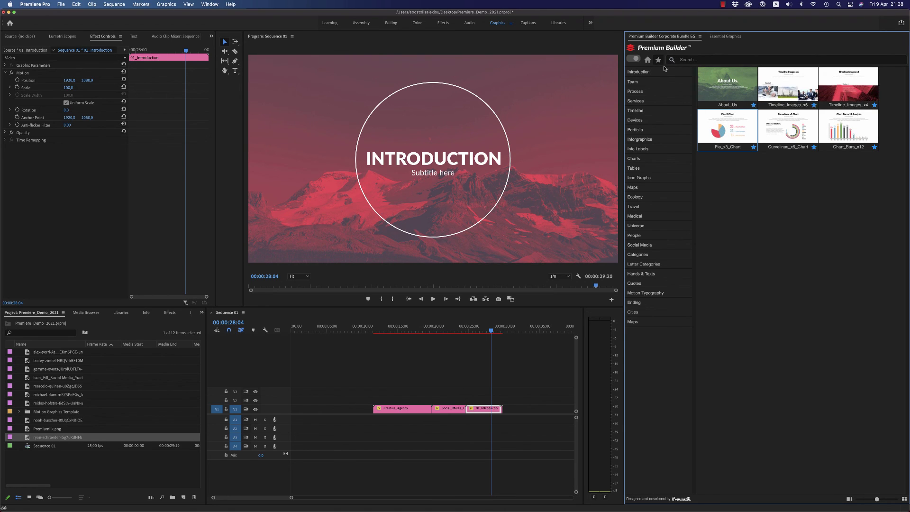
Remove the templates from the favorites and search the extension for "chart" before reopening the Introduction category
{"action": "left_click", "coordinate": [754, 147]}
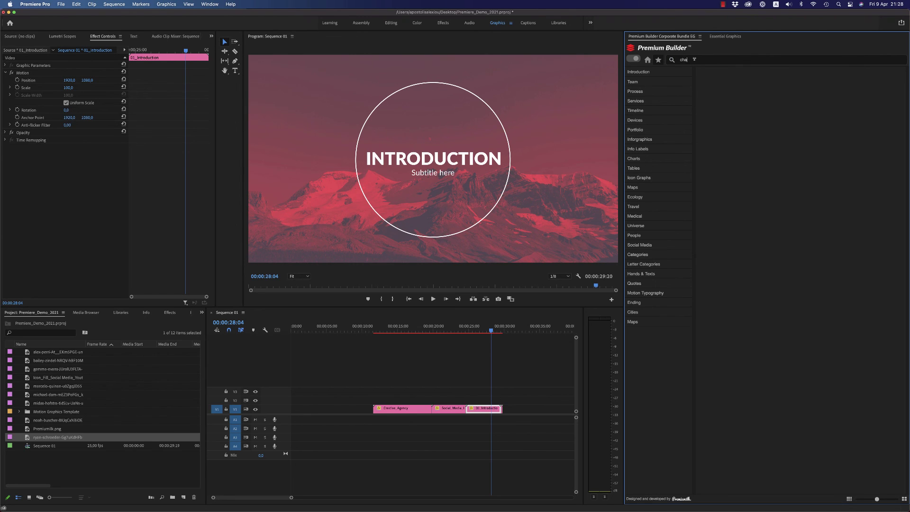
{"action": "key", "text": "Return"}
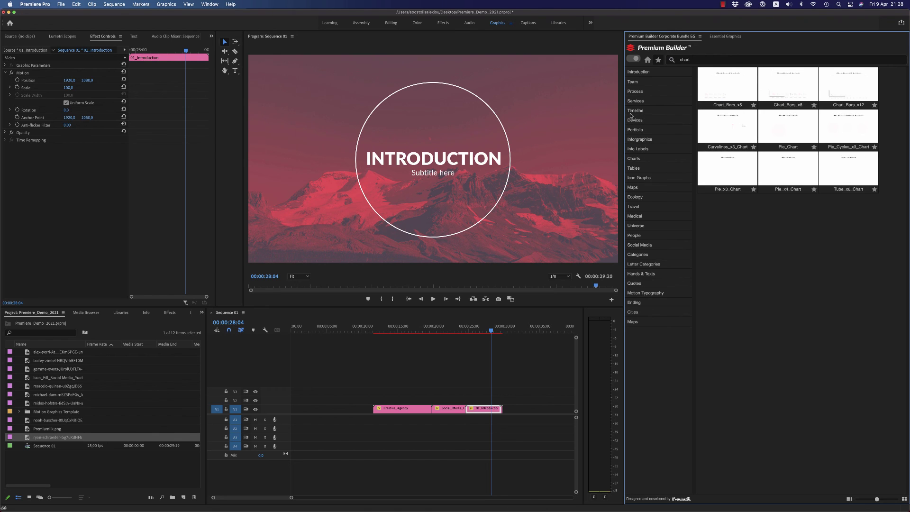
{"action": "left_click", "coordinate": [642, 74]}
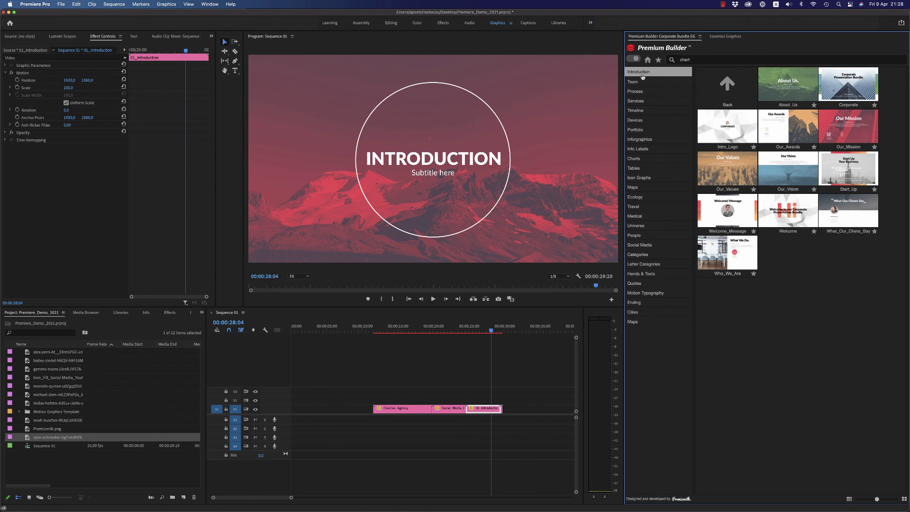